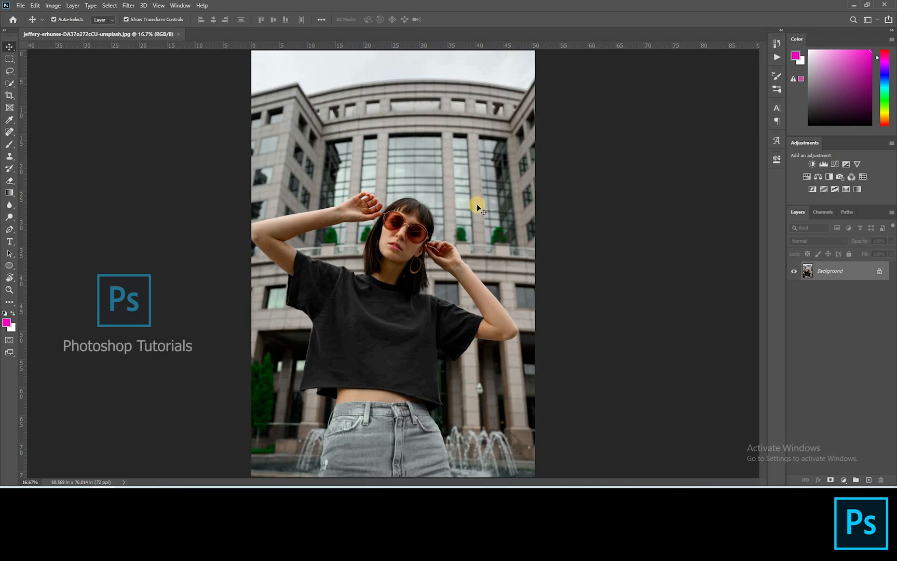
Step: Crop the photo to a 4:5 ratio with the Crop tool
key("c")
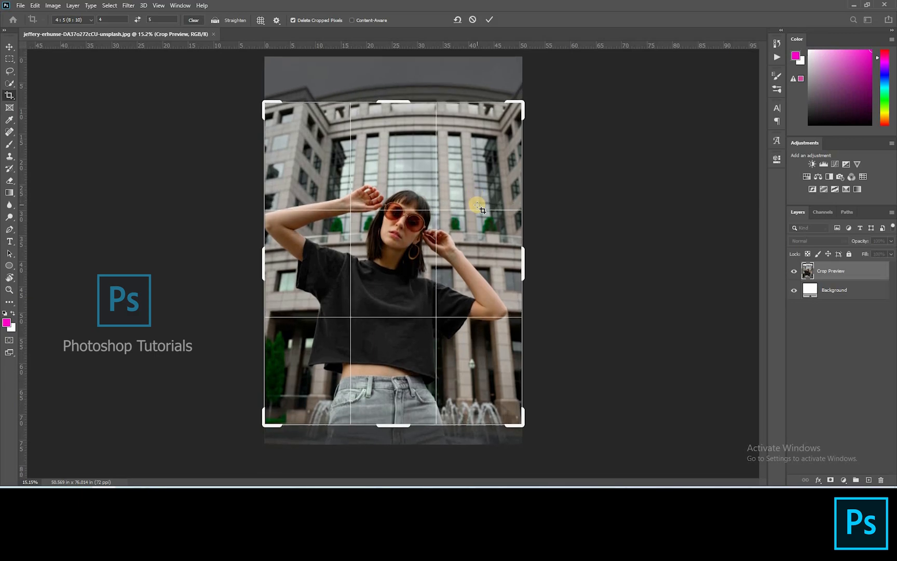
key("Return")
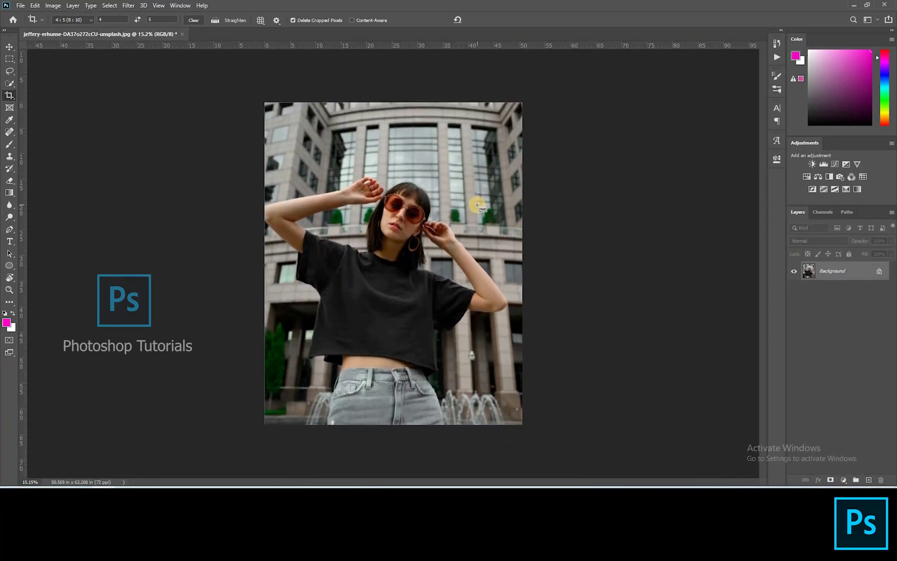
Step: Open the Camera Raw Filter and set Exposure -0.65, Highlights -44, Shadows +72 and Blacks -5
key("ctrl+shift+a")
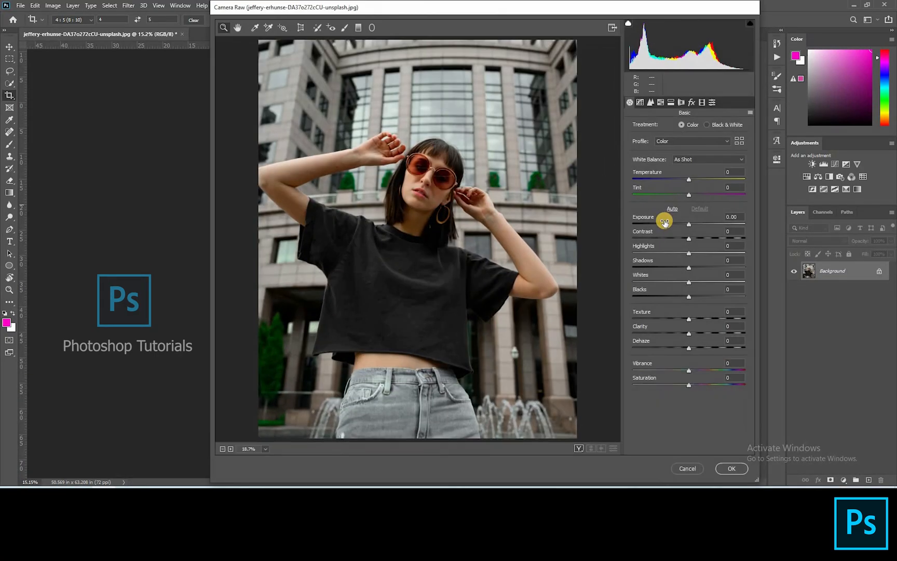
left_click_drag(687, 227, 727, 267)
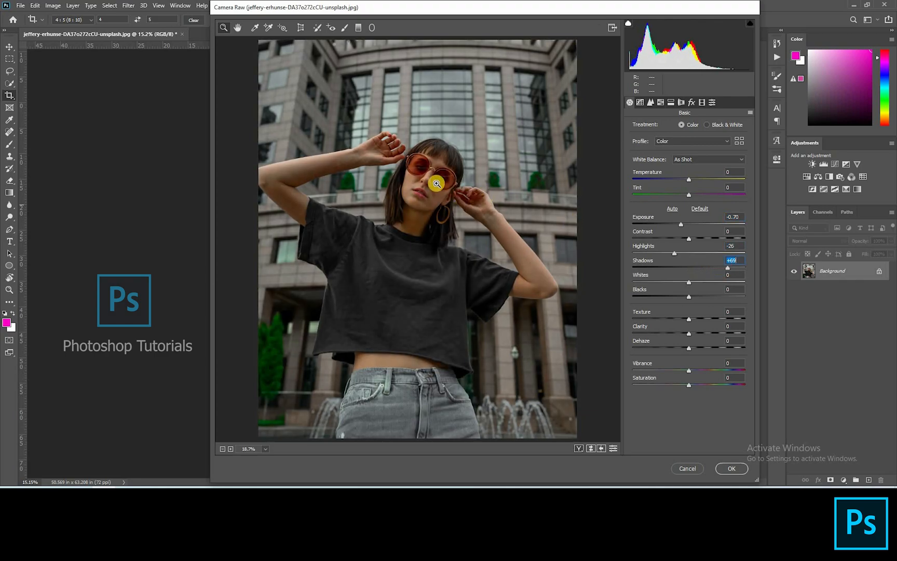
scroll(479, 145, "up", 18)
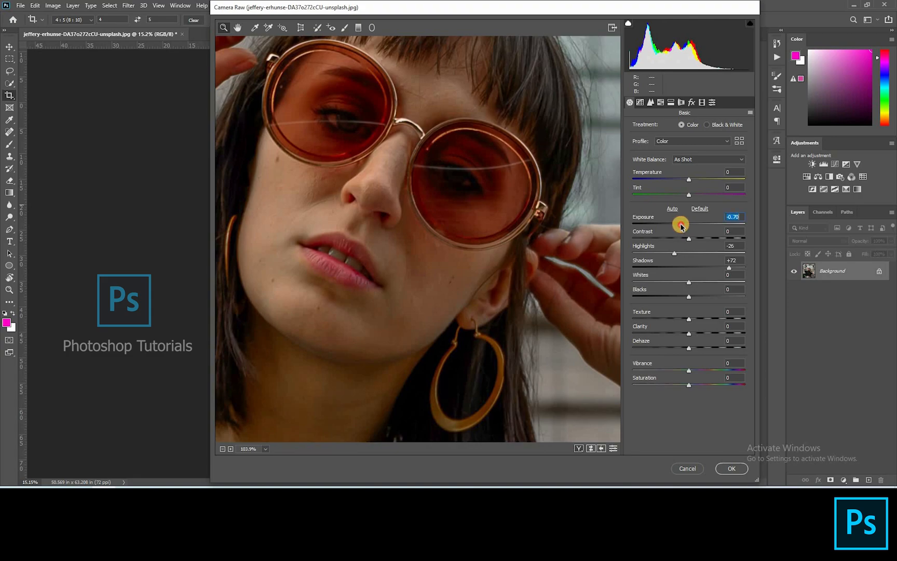
left_click_drag(680, 225, 663, 252)
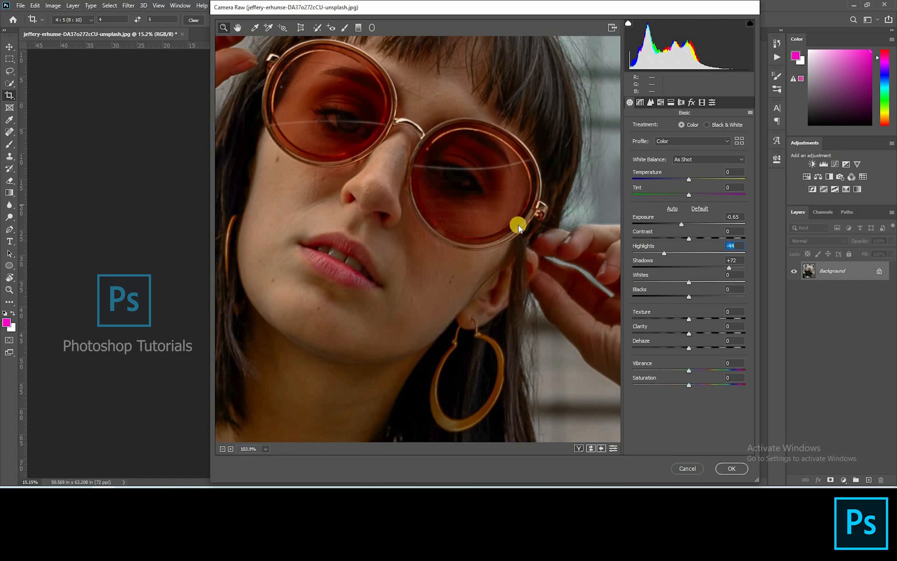
right_click(531, 258)
left_click(537, 271)
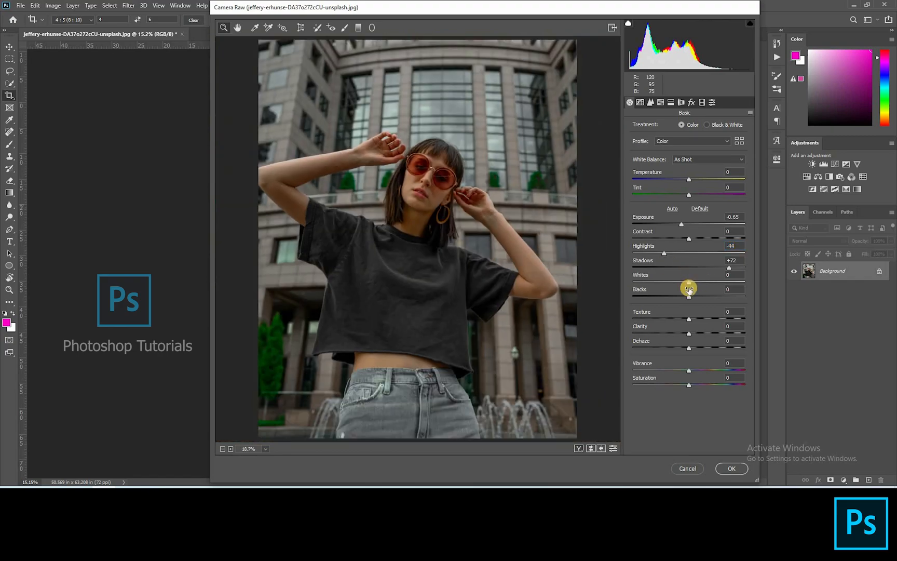
left_click(683, 299)
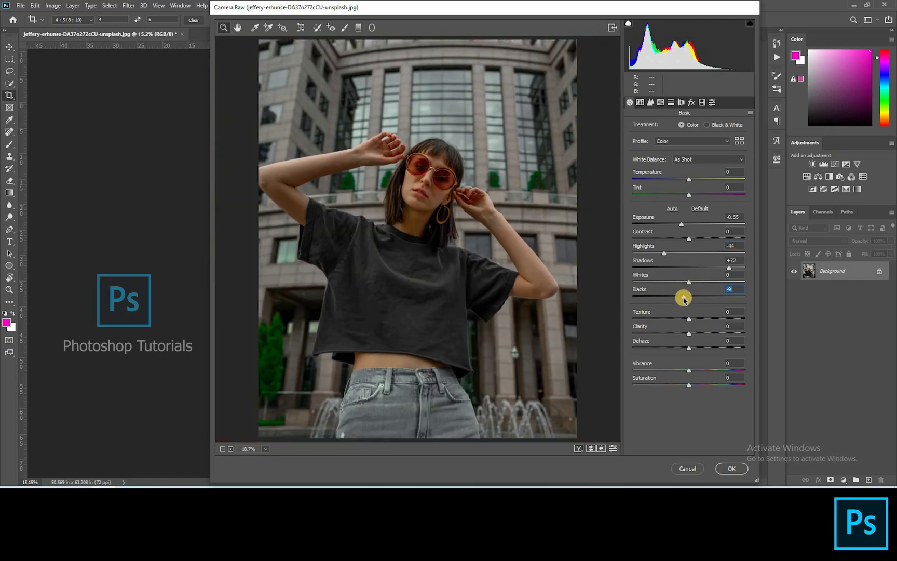
Step: In HSL Adjustments, set the Greens and Aquas hue to -100
left_click(650, 102)
left_click(661, 102)
left_click_drag(689, 207, 627, 228)
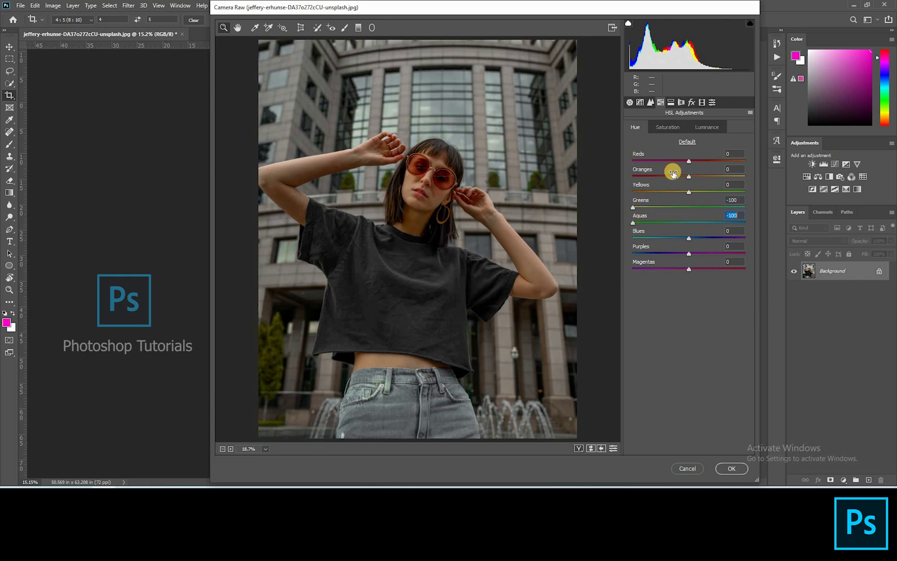
Step: Adjust Reds and Oranges saturation and luminance in HSL Adjustments, then apply the Camera Raw filter
left_click(667, 130)
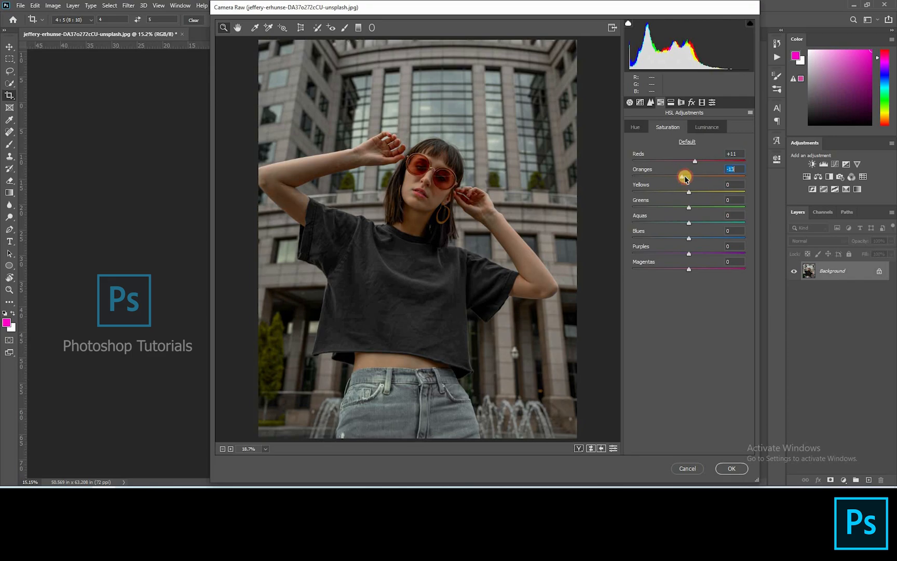
left_click(694, 126)
left_click_drag(702, 178, 691, 179)
left_click(689, 191)
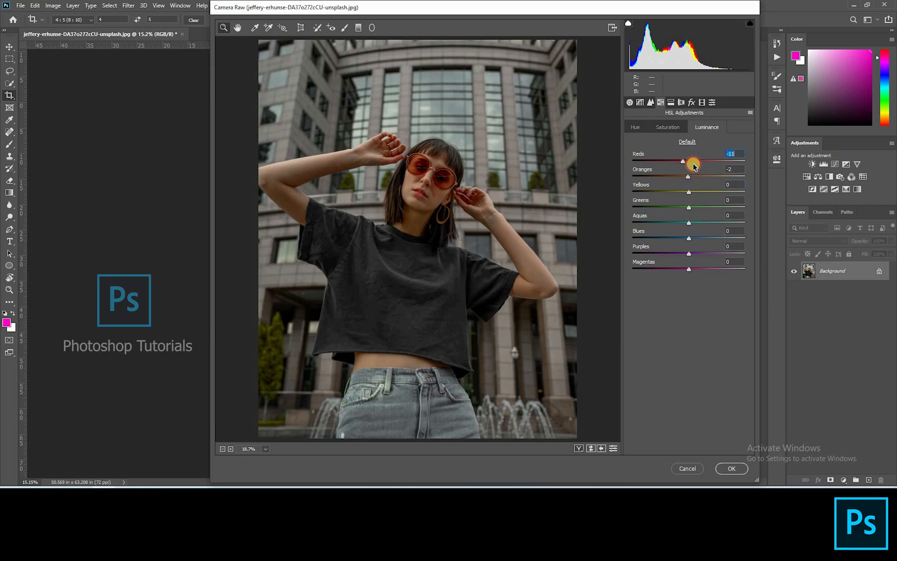
mouse_move(695, 167)
left_mouse_down()
mouse_move(697, 253)
mouse_move(702, 165)
left_mouse_up()
left_click(732, 469)
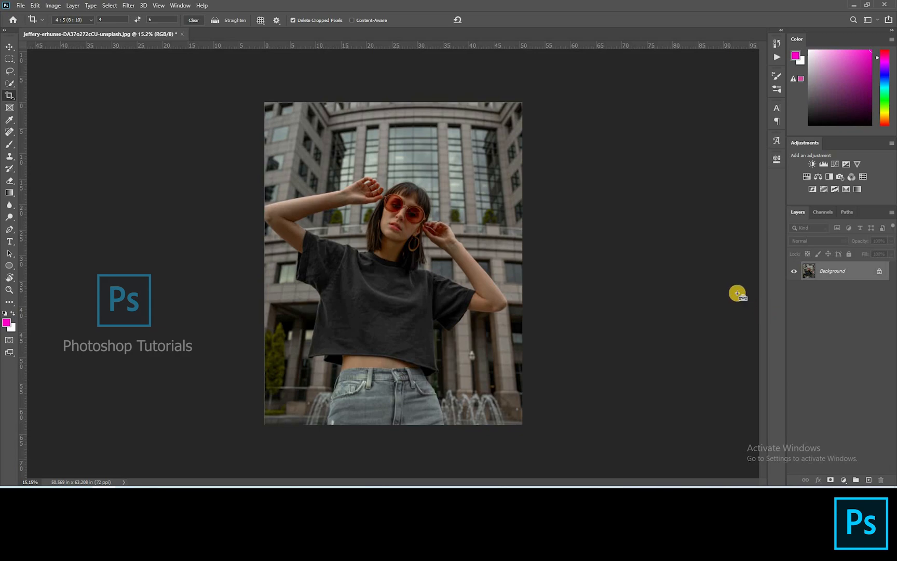
Step: Duplicate the background layer and name the copy Duplicate layer
key("ctrl+j")
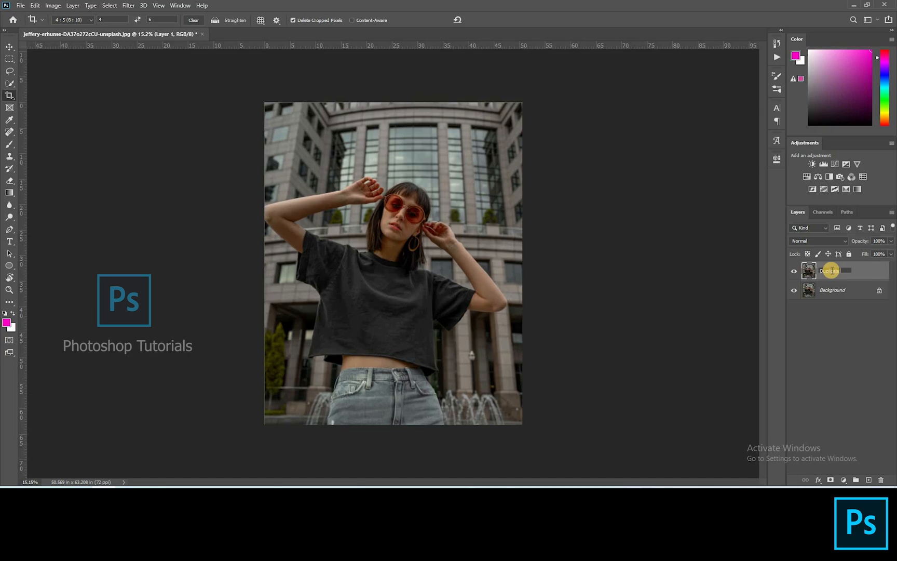
type("er")
left_click(837, 271)
Step: Select the black T-shirt with the Quick Selection tool, adding the missing sleeve and hem areas
left_click(9, 83)
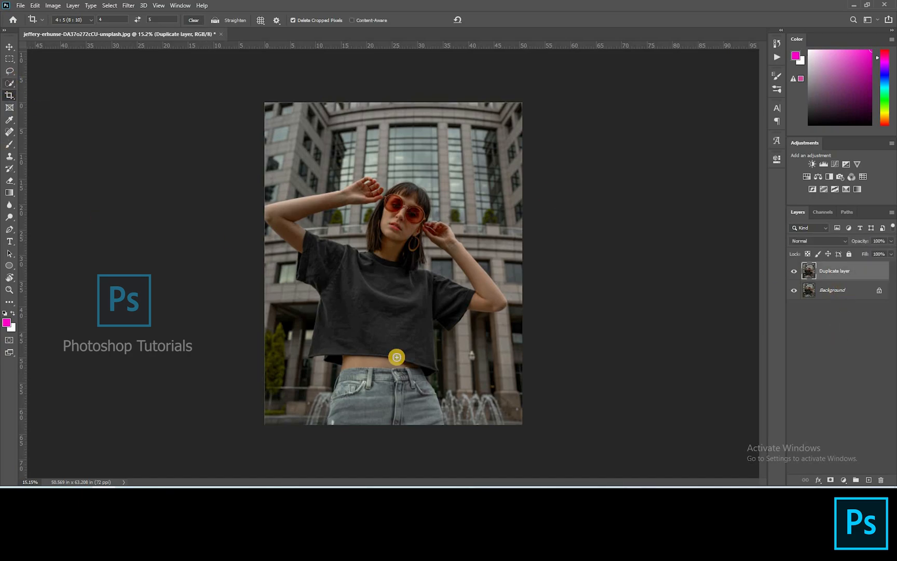
scroll(270, 234, "up", 3)
mouse_move(291, 260)
left_mouse_down()
mouse_move(339, 268)
mouse_move(359, 303)
mouse_move(367, 262)
left_mouse_up()
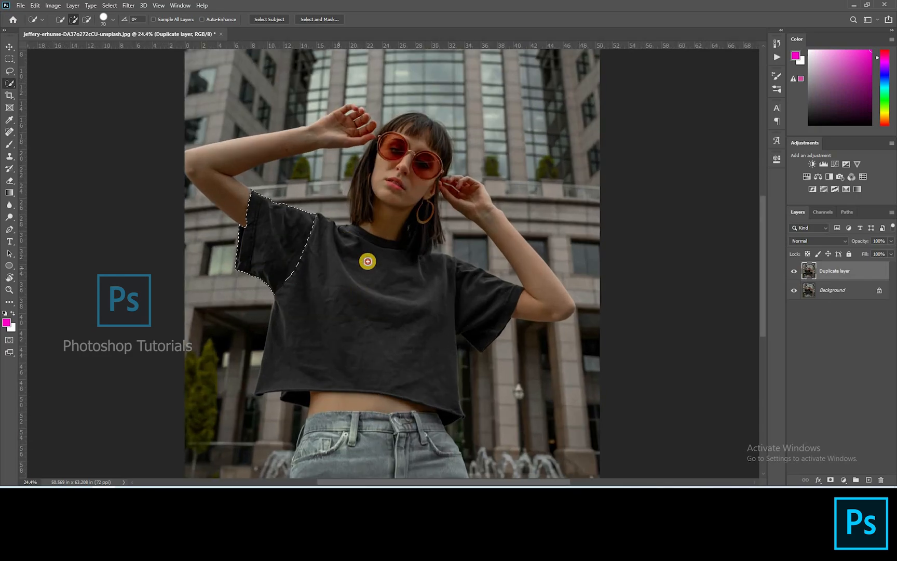
mouse_move(466, 294)
left_mouse_down()
mouse_move(487, 311)
mouse_move(386, 330)
mouse_move(386, 249)
mouse_move(417, 232)
left_mouse_up()
left_click(427, 240, "alt")
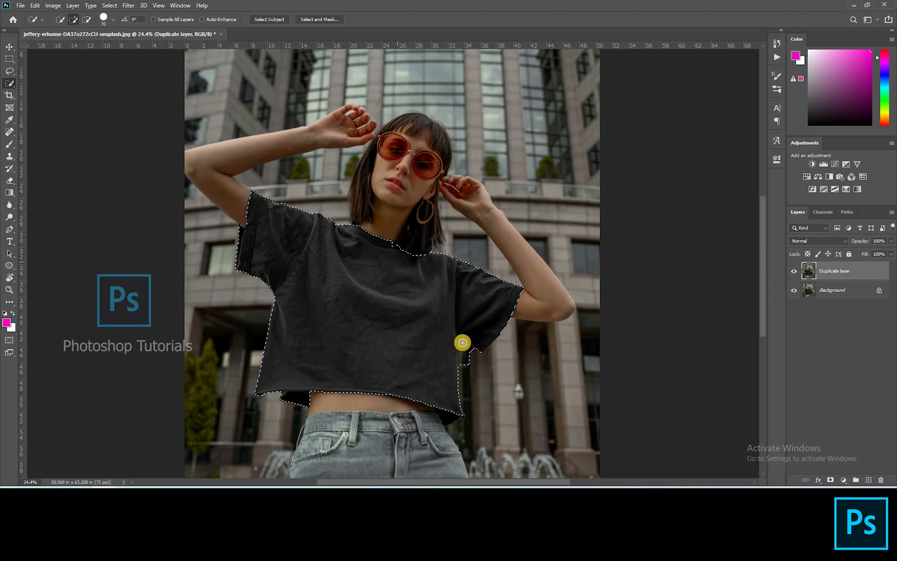
left_click_drag(460, 346, 467, 376)
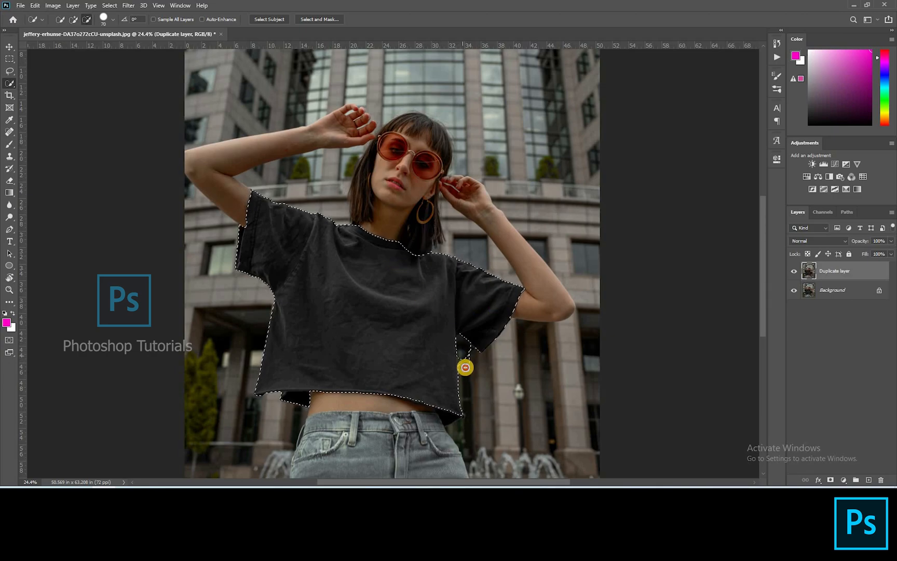
left_click(471, 353, "alt")
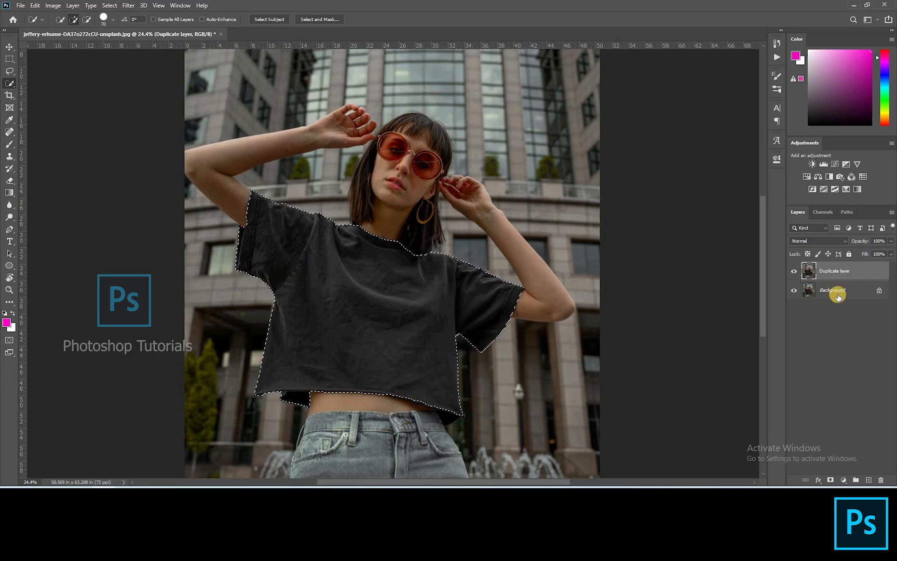
Step: Copy the T-shirt selection to a new layer named Tshirt
key("ctrl+j")
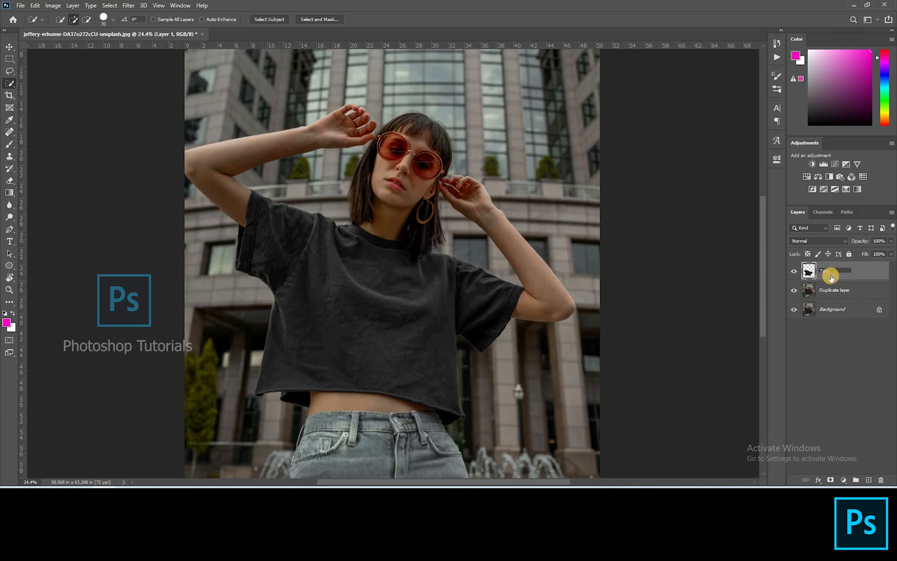
key("Return")
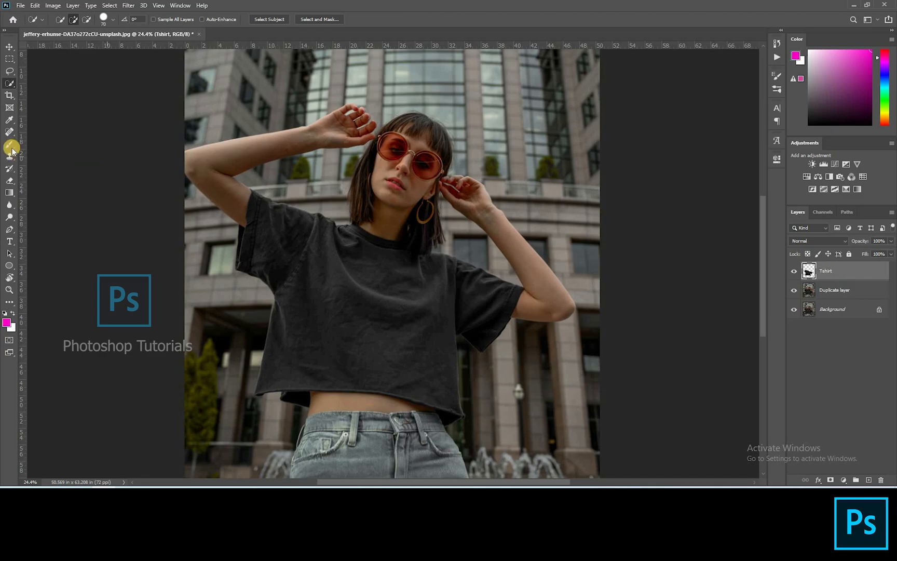
Step: Switch to the Mixer Brush tool and smooth the wrinkles on the T-shirt's upper chest and sleeves within the selection
right_click(9, 144)
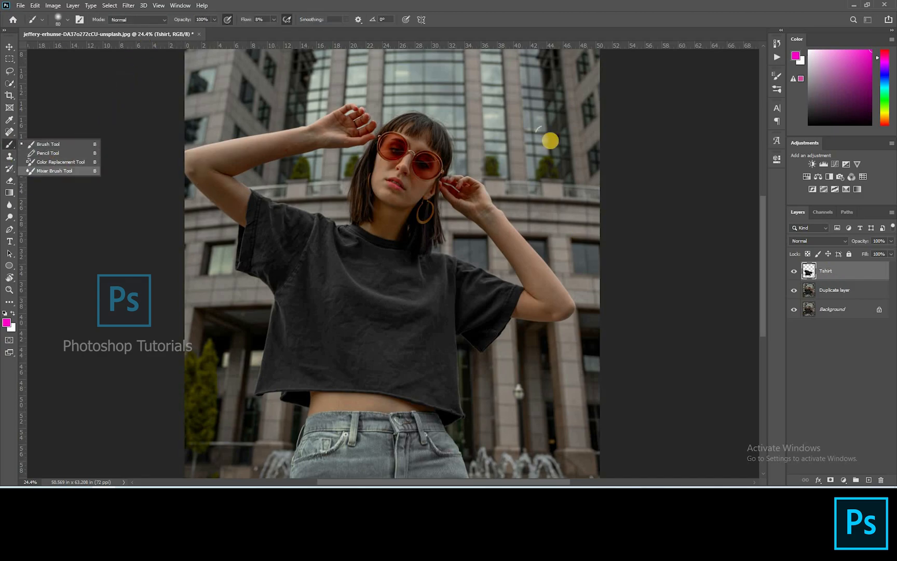
left_click(52, 172)
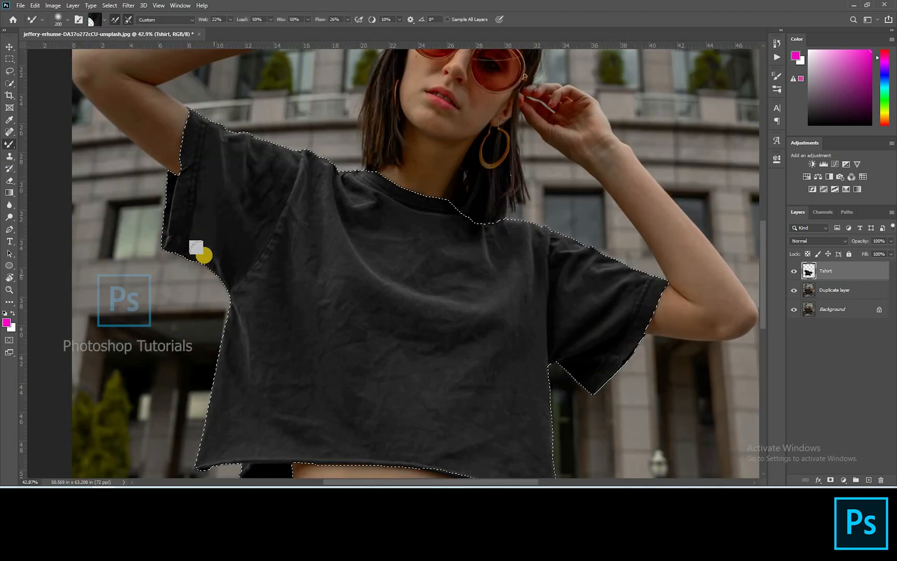
mouse_move(204, 255)
left_mouse_down()
mouse_move(196, 236)
mouse_move(202, 168)
mouse_move(206, 187)
mouse_move(182, 204)
left_mouse_up()
left_click_drag(175, 253, 188, 174)
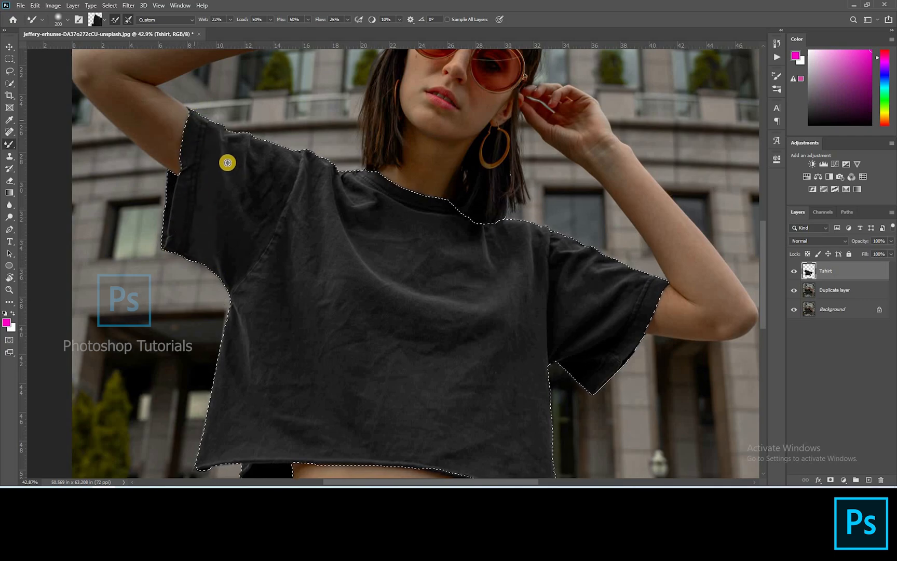
left_click(238, 183, "alt")
mouse_move(229, 158)
left_mouse_down()
mouse_move(234, 142)
mouse_move(247, 156)
mouse_move(284, 154)
left_mouse_up()
left_click(246, 154, "alt")
left_click(263, 210, "alt")
mouse_move(265, 210)
left_mouse_down()
mouse_move(250, 210)
mouse_move(263, 236)
mouse_move(269, 182)
mouse_move(288, 216)
mouse_move(307, 163)
left_mouse_up()
left_click(277, 208, "alt")
left_click(304, 212, "alt")
left_click(323, 211, "alt")
left_click_drag(328, 222, 314, 166)
left_click_drag(316, 202, 313, 185)
Step: Sample and smooth the wrinkles on the lower body of the T-shirt with a larger Mixer Brush, then deselect
scroll(308, 177, "down", 5)
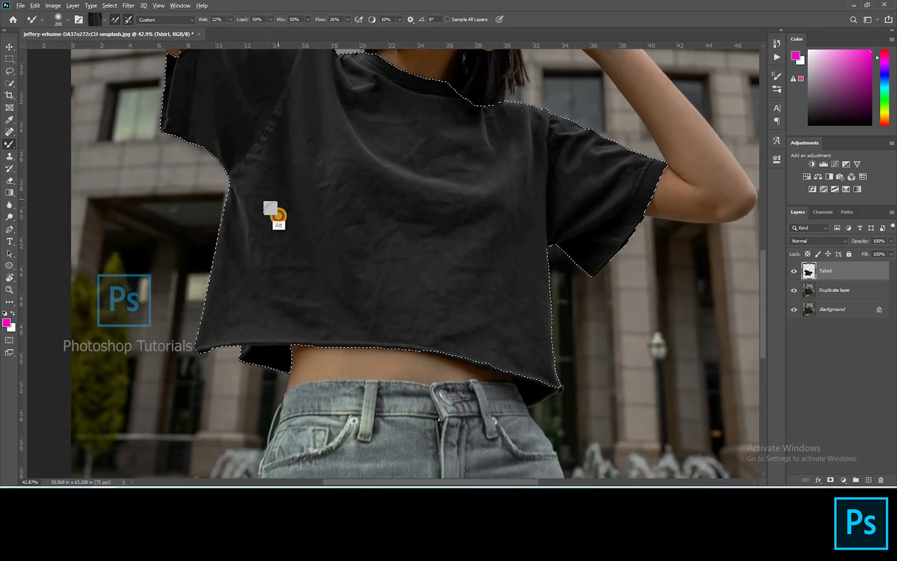
scroll(262, 208, "up", 4)
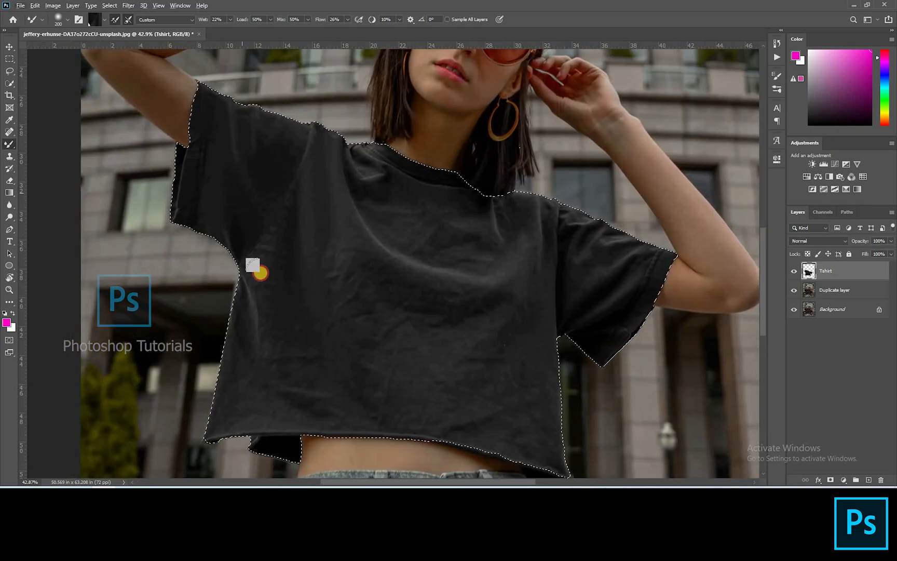
left_click(220, 221, "alt")
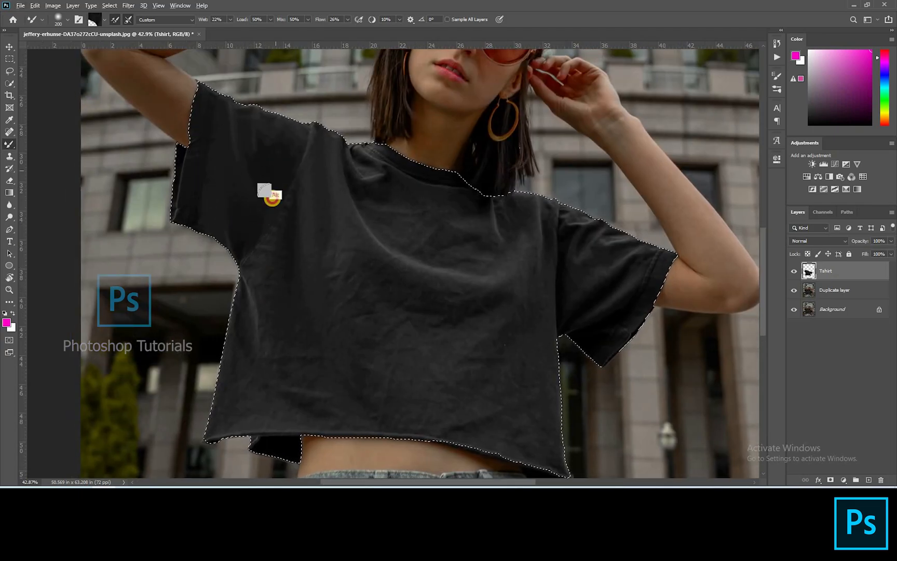
scroll(283, 130, "down", 4)
left_click(264, 250, "alt")
mouse_move(271, 178)
left_mouse_down()
mouse_move(251, 289)
mouse_move(252, 239)
mouse_move(255, 298)
mouse_move(298, 306)
left_mouse_up()
left_click(240, 243, "alt")
scroll(298, 337, "down", 4)
key("bracketright")
left_click(324, 143, "alt")
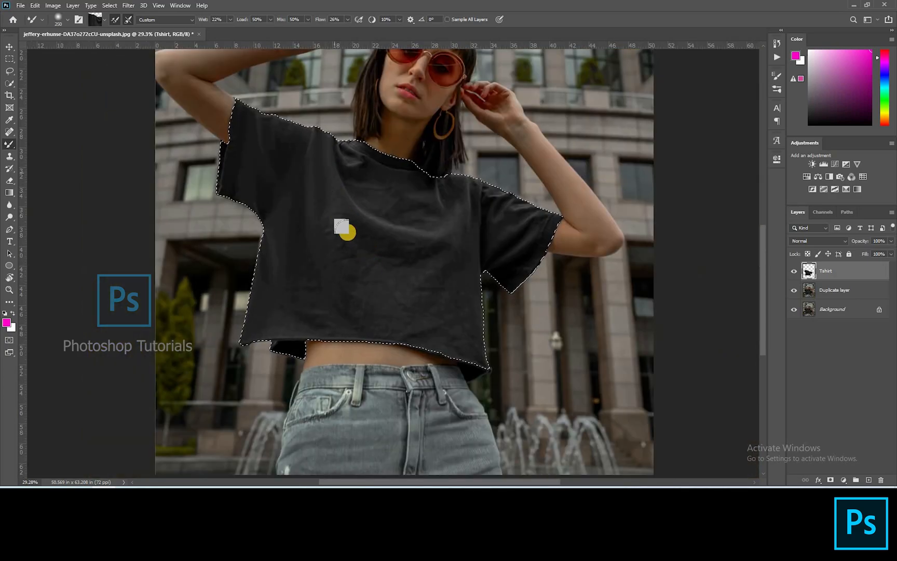
left_click(311, 286, "alt")
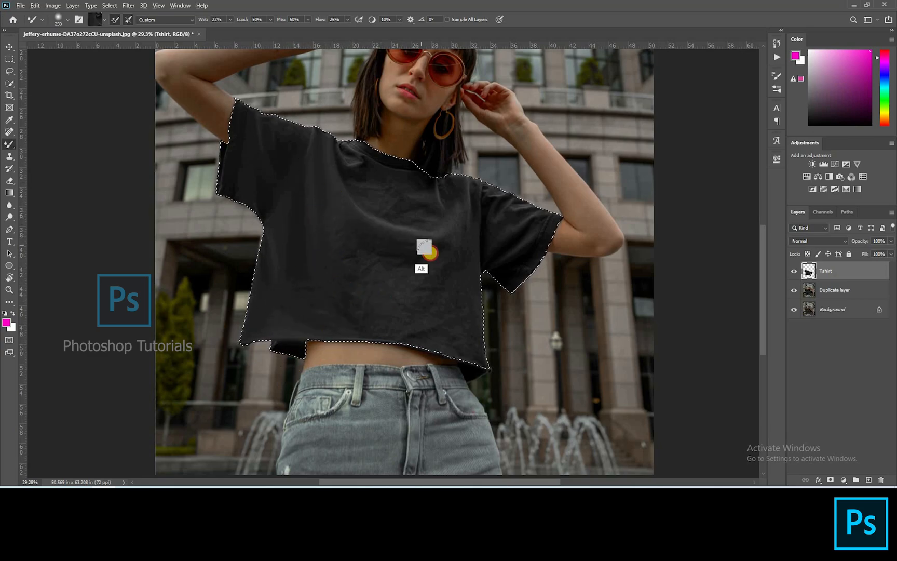
left_click(357, 298, "alt")
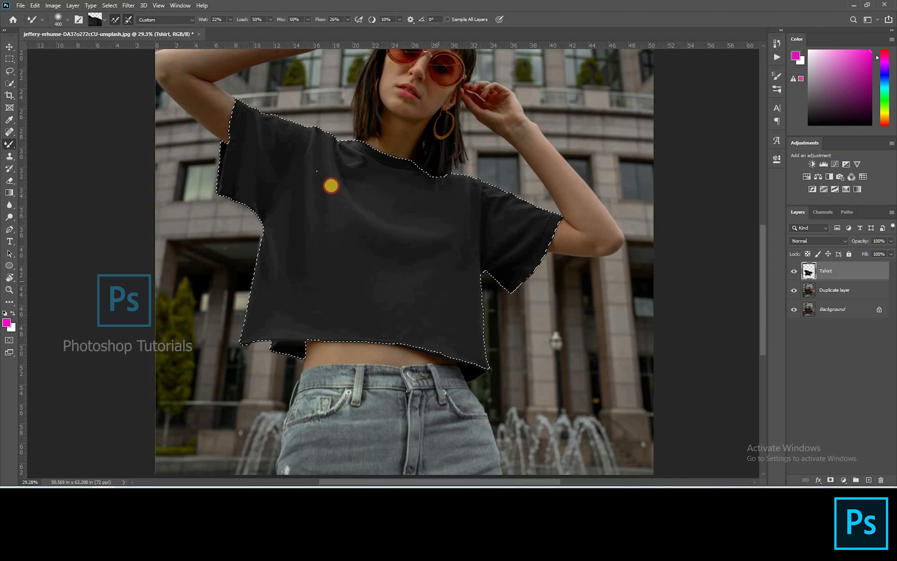
key("ctrl+d")
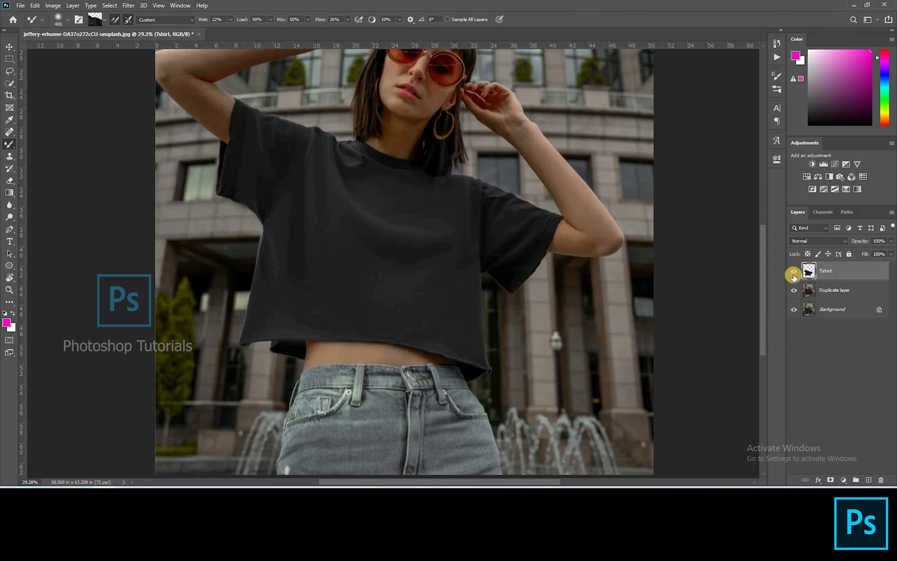
Step: Toggle the Tshirt layer's visibility to compare the smoothed shirt with the original
left_click(794, 273)
left_click(794, 268)
scroll(547, 241, "down", 3)
scroll(592, 252, "up", 1)
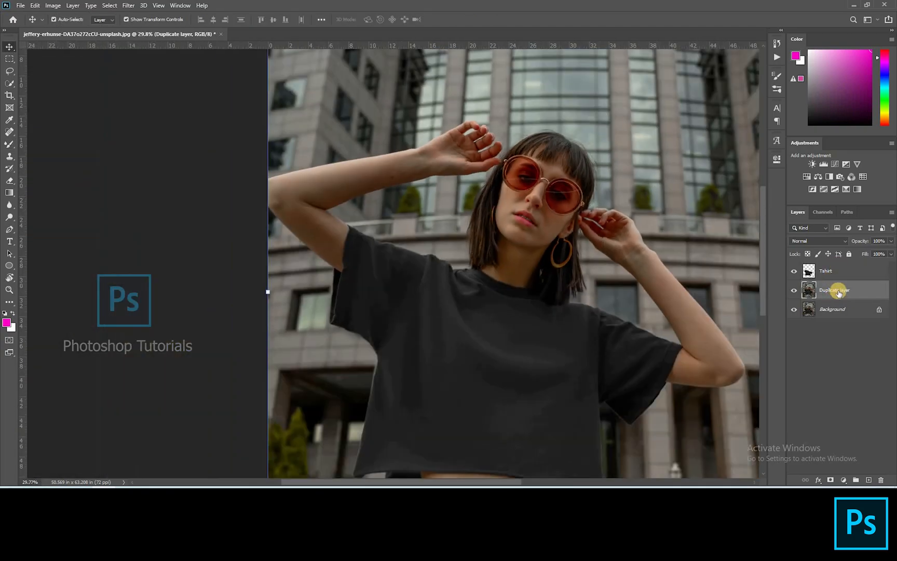
Step: Duplicate the Duplicate layer twice and rename the copies High and Low
key("ctrl+j")
key("ctrl+j")
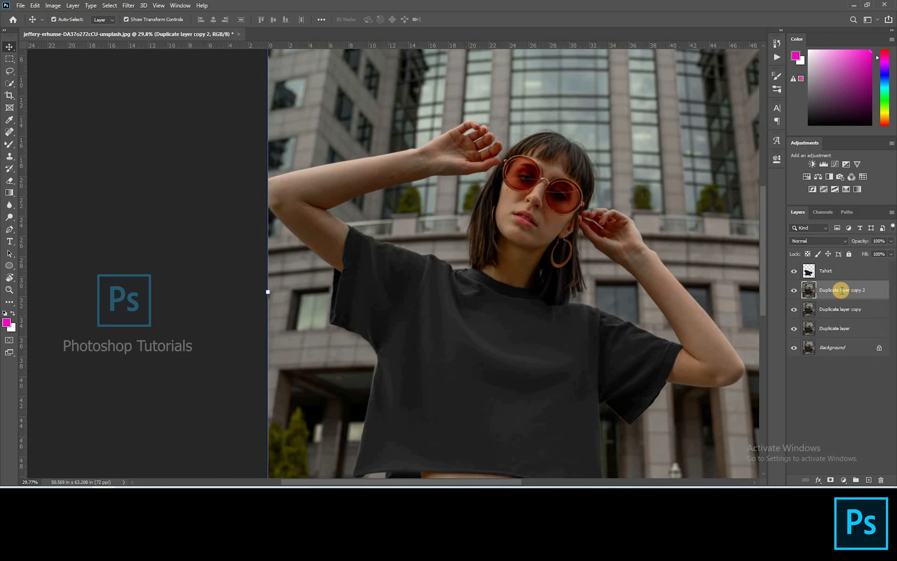
type("gh")
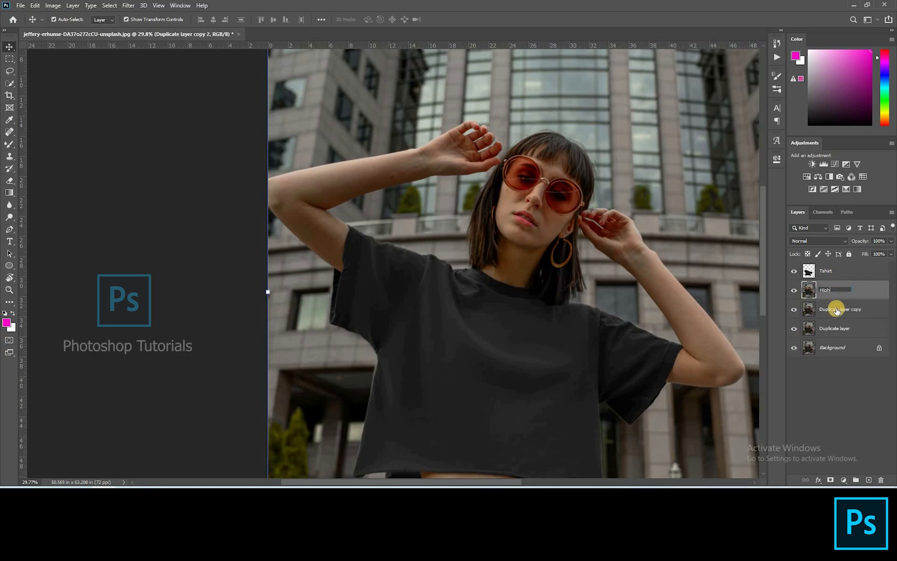
double_click(836, 308)
type("Low")
Step: Hide the High layer and apply a Gaussian Blur to the Low layer
left_click(796, 291)
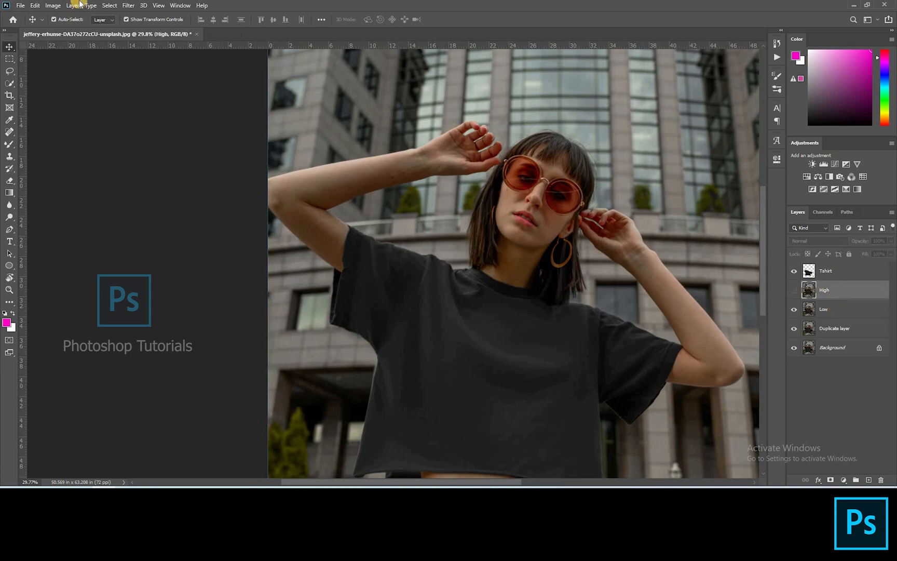
key("alt+bracketleft")
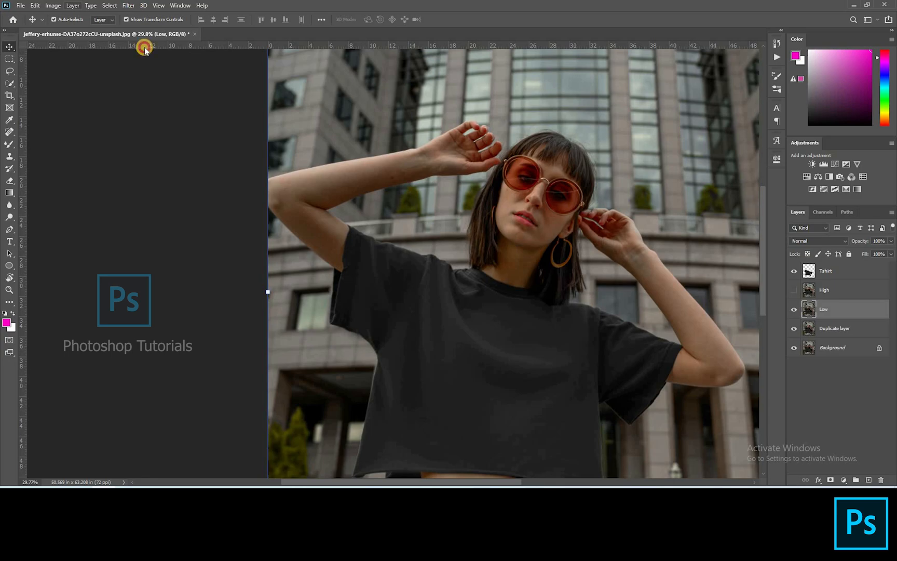
left_click(128, 6)
mouse_move(177, 111)
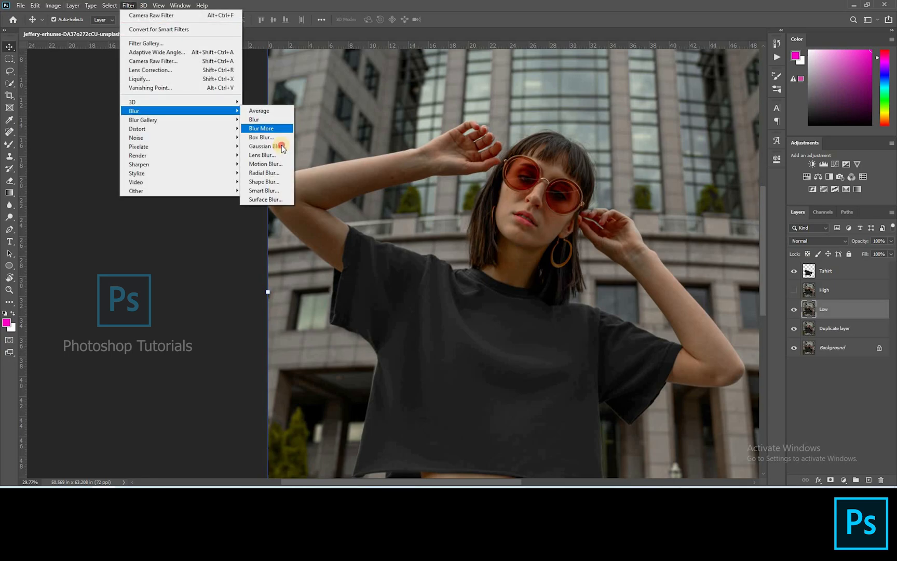
left_click(282, 148)
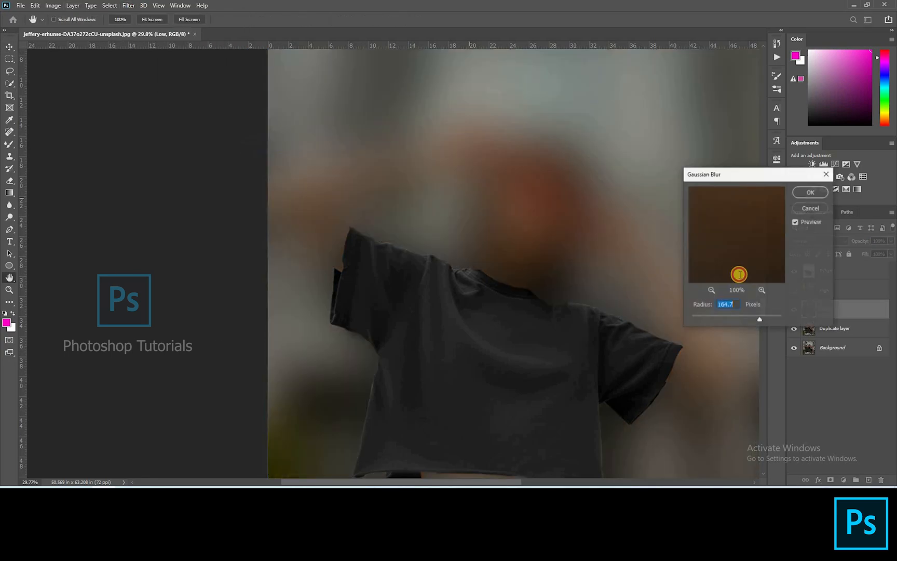
left_click(714, 316)
left_click(811, 192)
Step: Apply Image to the High layer from Low with Subtract, scale 2, offset 128, and set High's blend mode to Linear Light
left_click(801, 290)
left_click(52, 5)
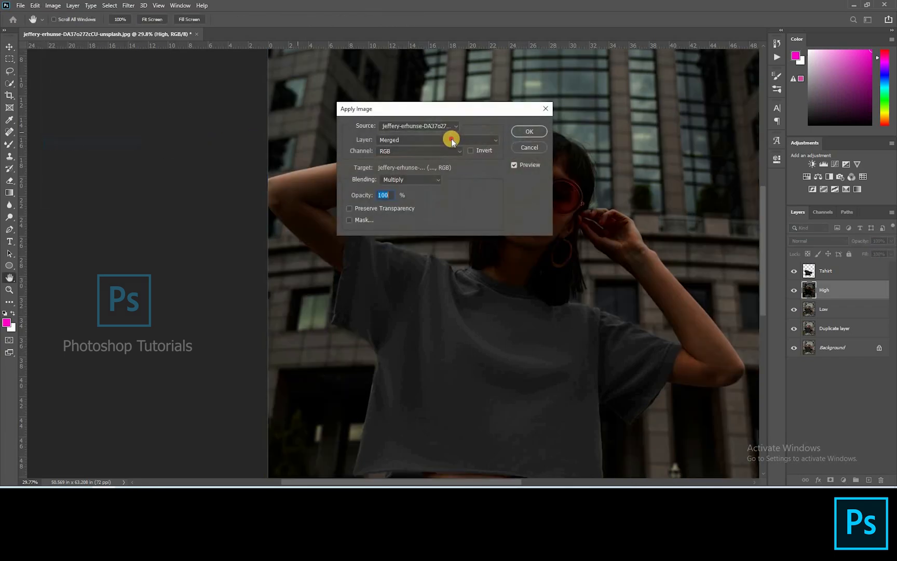
left_click(450, 139)
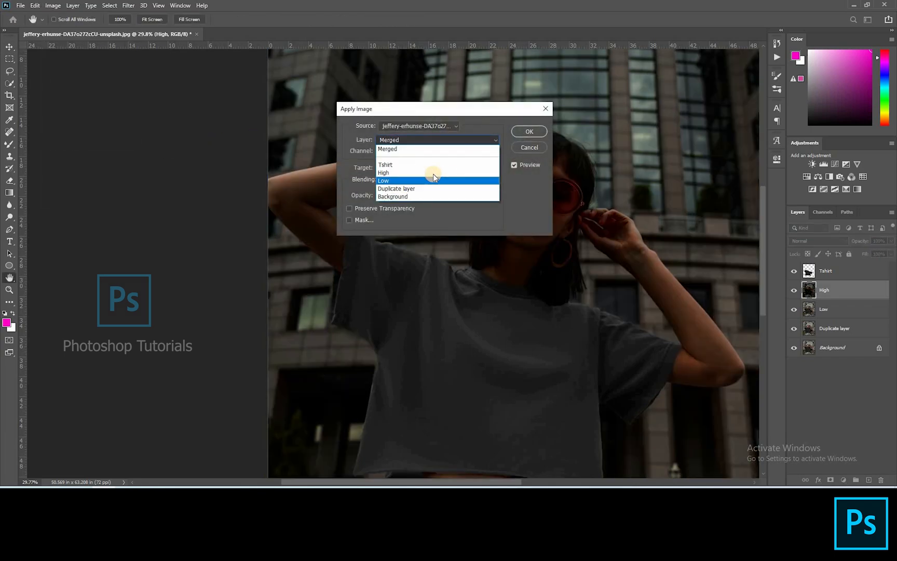
left_click(433, 179)
left_click(410, 179)
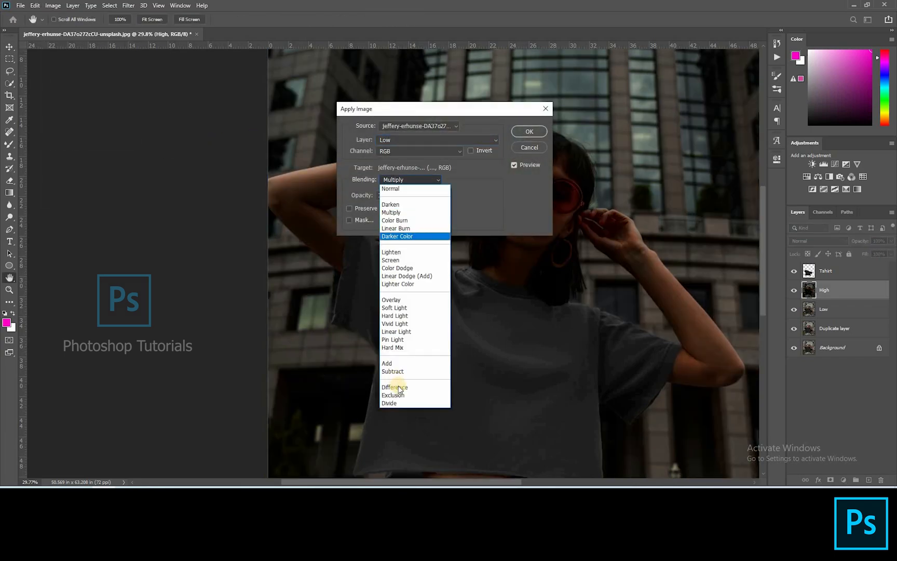
left_click(519, 142)
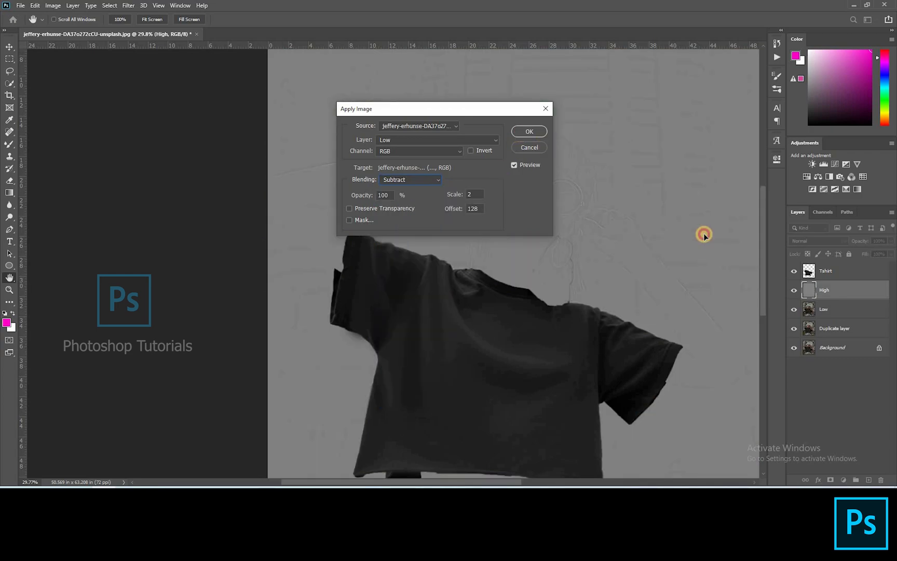
left_click(810, 241)
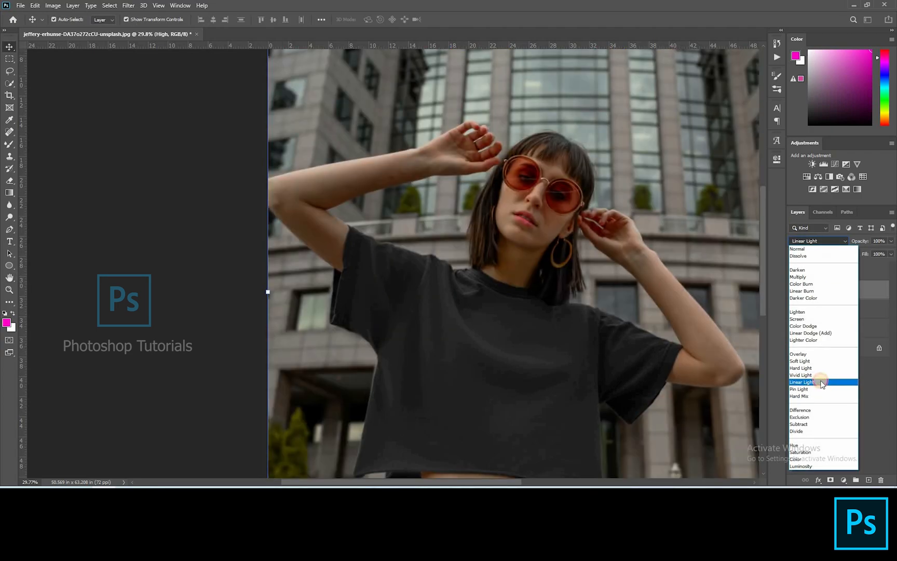
left_click(820, 383)
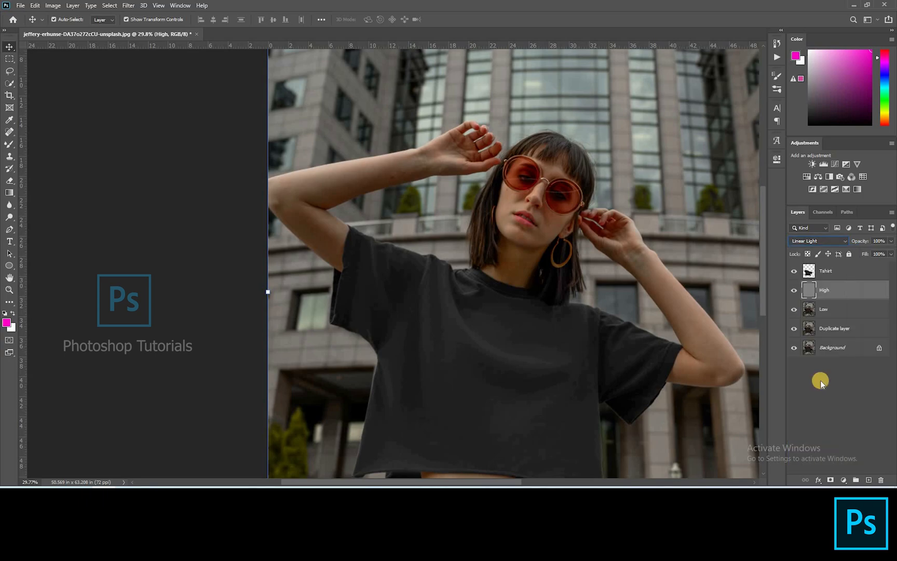
Step: On the Low layer, blend the skin tones of the raised left arm with a smaller Mixer Brush
left_click(830, 309)
scroll(555, 196, "up", 5)
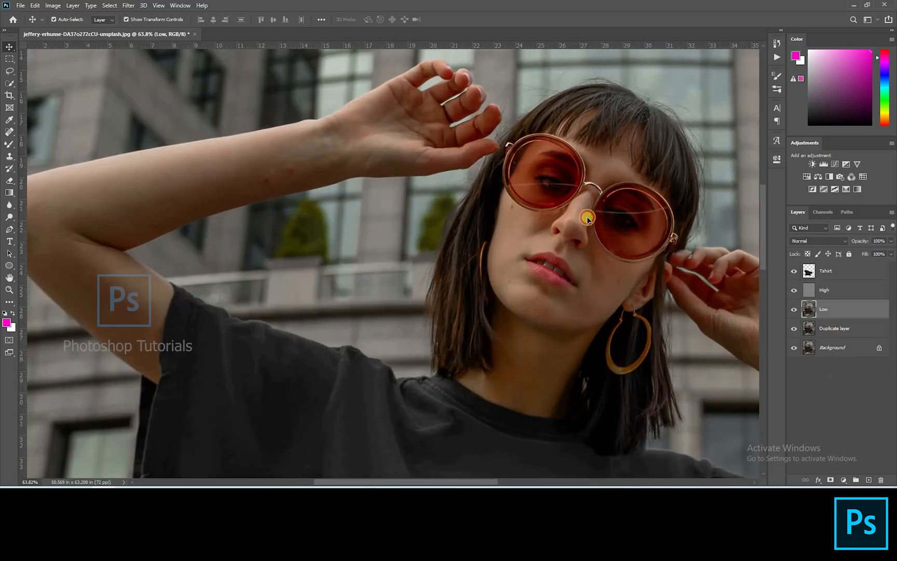
scroll(493, 191, "down", 3)
scroll(497, 183, "up", 2)
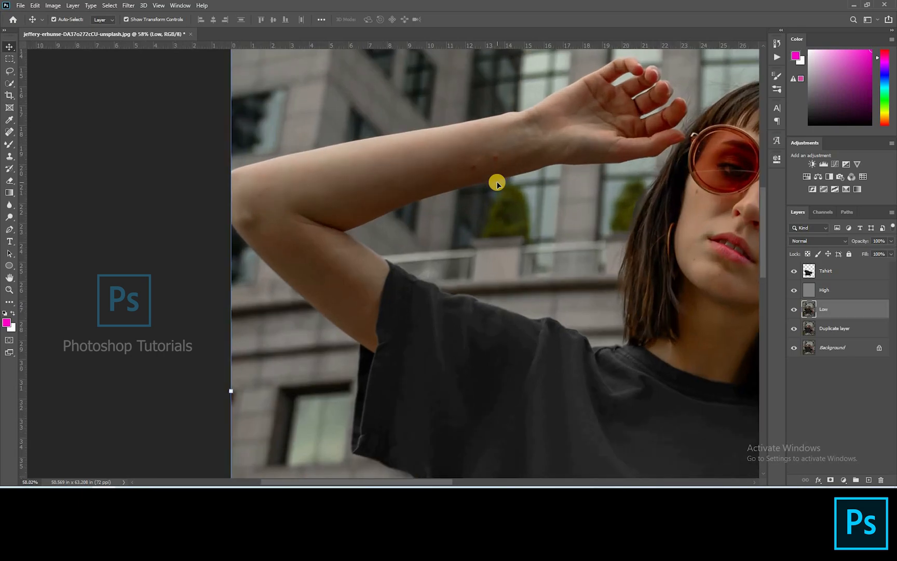
left_click(11, 141)
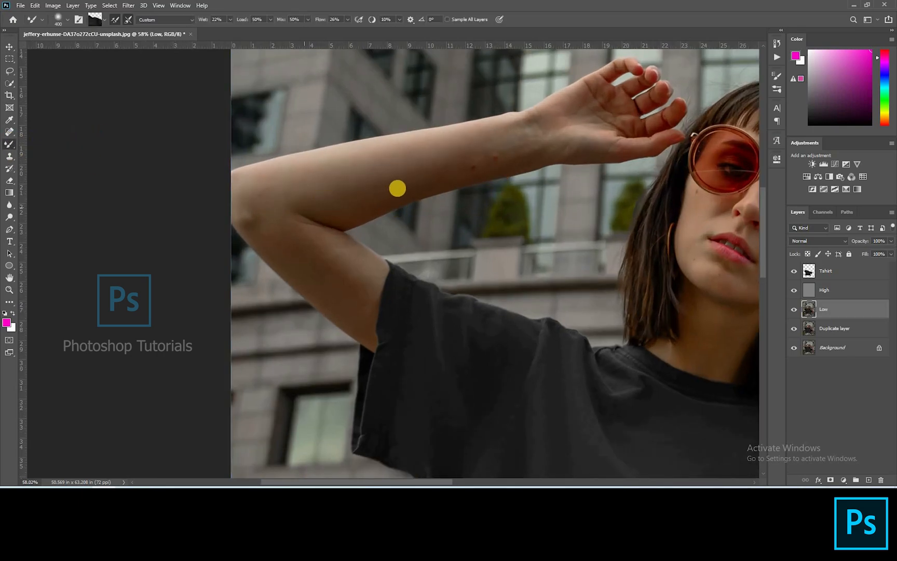
key("bracketleft")
key("bracketleft")
key("bracketleft")
left_click(439, 163, "alt")
mouse_move(492, 160)
left_mouse_down()
mouse_move(444, 168)
mouse_move(529, 143)
mouse_move(450, 163)
mouse_move(493, 161)
mouse_move(453, 175)
mouse_move(398, 173)
mouse_move(447, 163)
mouse_move(407, 163)
mouse_move(339, 194)
mouse_move(566, 137)
left_mouse_up()
left_click(398, 170, "alt")
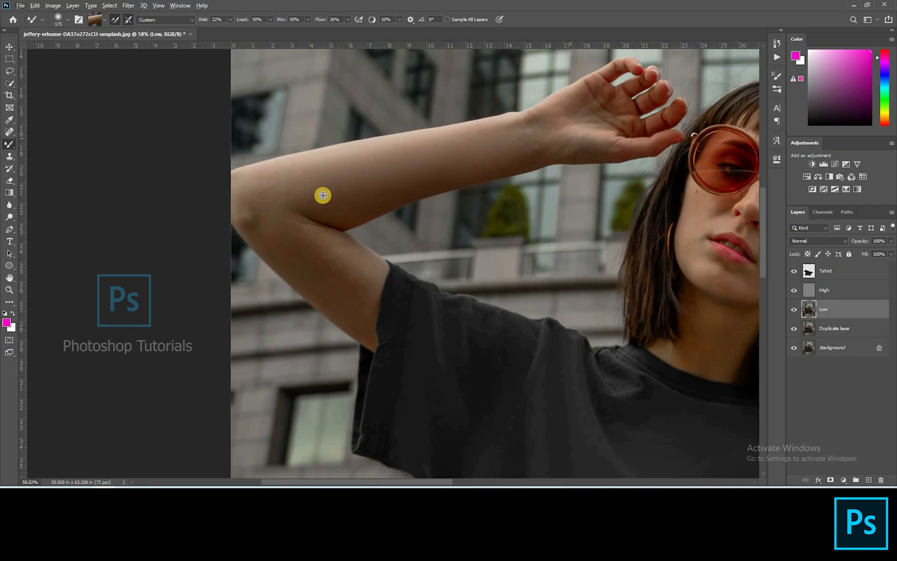
left_click(264, 189, "alt")
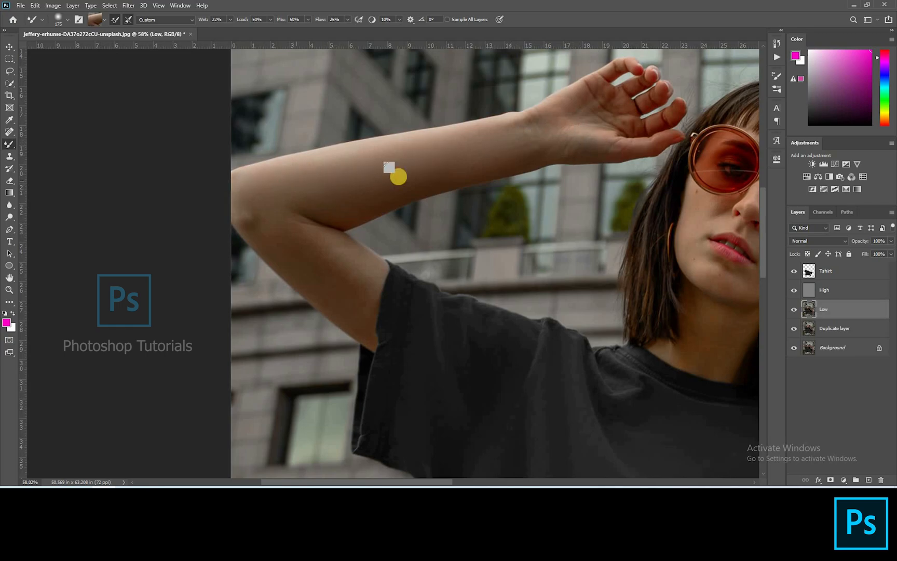
left_click_drag(308, 253, 327, 157)
mouse_move(311, 154)
left_mouse_down()
mouse_move(375, 187)
mouse_move(393, 268)
left_mouse_up()
left_click(364, 187, "alt")
mouse_move(566, 229)
left_mouse_down()
mouse_move(466, 229)
mouse_move(490, 343)
mouse_move(526, 368)
mouse_move(601, 376)
left_mouse_up()
left_click(406, 152, "alt")
left_click(473, 230, "alt")
left_click(479, 353, "alt")
left_click(529, 364, "alt")
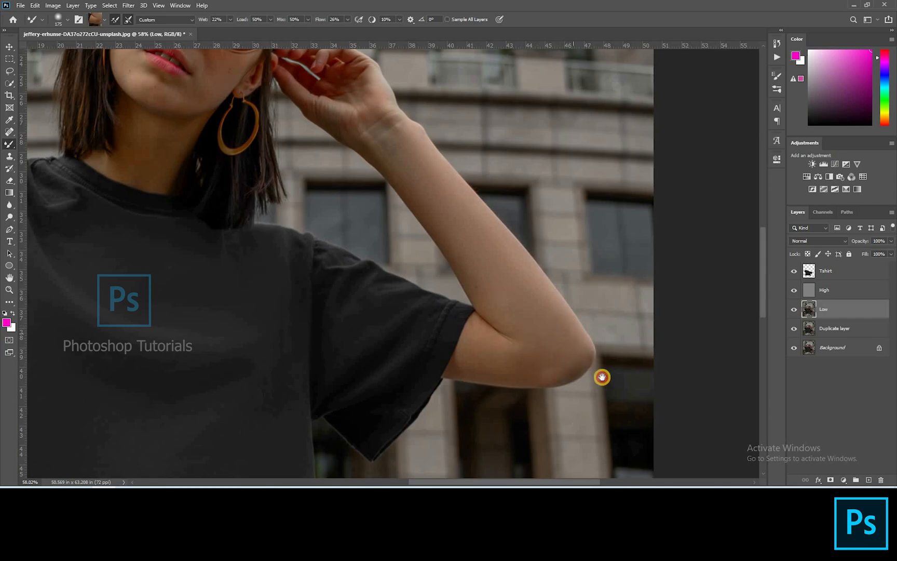
Step: Blend the skin tones of the right arm, neck and face on the Low layer with the Mixer Brush
left_click_drag(280, 147, 617, 286)
scroll(552, 99, "up", 6)
mouse_move(551, 99)
left_mouse_down()
mouse_move(510, 149)
mouse_move(557, 173)
left_mouse_up()
key("bracketleft")
key("bracketleft")
key("bracketleft")
key("bracketleft")
key("bracketleft")
left_click(503, 141, "alt")
left_click(484, 246, "alt")
mouse_move(501, 220)
left_mouse_down()
mouse_move(491, 250)
mouse_move(475, 262)
mouse_move(490, 231)
mouse_move(478, 255)
mouse_move(541, 267)
mouse_move(532, 248)
mouse_move(488, 230)
mouse_move(499, 223)
mouse_move(478, 257)
left_mouse_up()
left_click(491, 231, "alt")
key("ctrl+z")
left_click(489, 230, "alt")
left_click(404, 257, "alt")
mouse_move(372, 257)
left_mouse_down()
mouse_move(379, 232)
mouse_move(419, 265)
mouse_move(380, 296)
left_mouse_up()
left_click(367, 334, "alt")
mouse_move(366, 334)
left_mouse_down()
mouse_move(426, 381)
mouse_move(498, 388)
mouse_move(500, 351)
mouse_move(522, 318)
mouse_move(511, 290)
left_mouse_up()
left_click(480, 385, "alt")
left_click(568, 340, "alt")
mouse_move(567, 341)
left_mouse_down()
mouse_move(532, 375)
mouse_move(521, 402)
mouse_move(511, 345)
mouse_move(561, 336)
mouse_move(519, 398)
left_mouse_up()
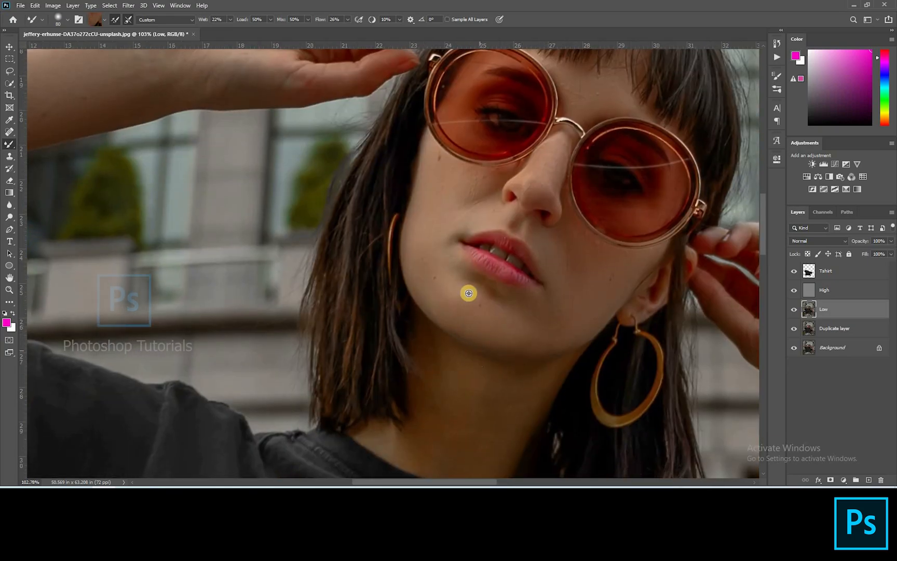
mouse_move(468, 293)
left_mouse_down()
mouse_move(462, 314)
mouse_move(491, 331)
left_mouse_up()
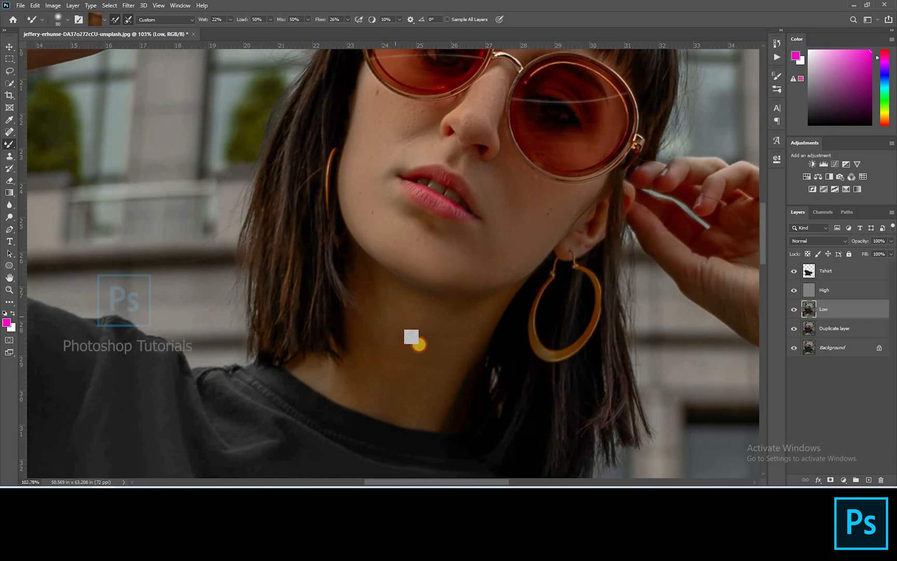
mouse_move(419, 344)
left_mouse_down()
mouse_move(414, 403)
mouse_move(386, 353)
mouse_move(367, 370)
mouse_move(322, 365)
left_mouse_up()
scroll(411, 319, "down", 15)
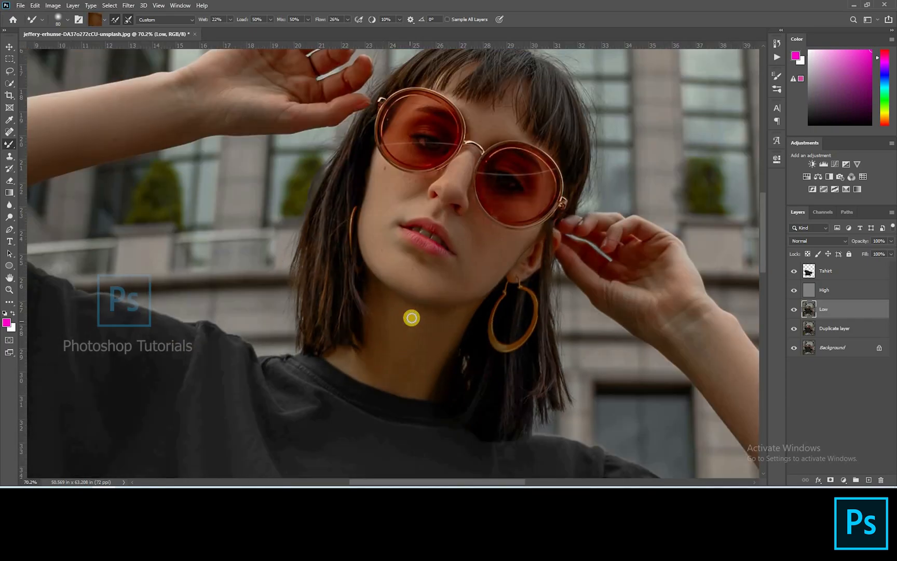
Step: Select the High layer and heal a blemish on the forearm with the Spot Healing Brush
key("v")
key("alt+v")
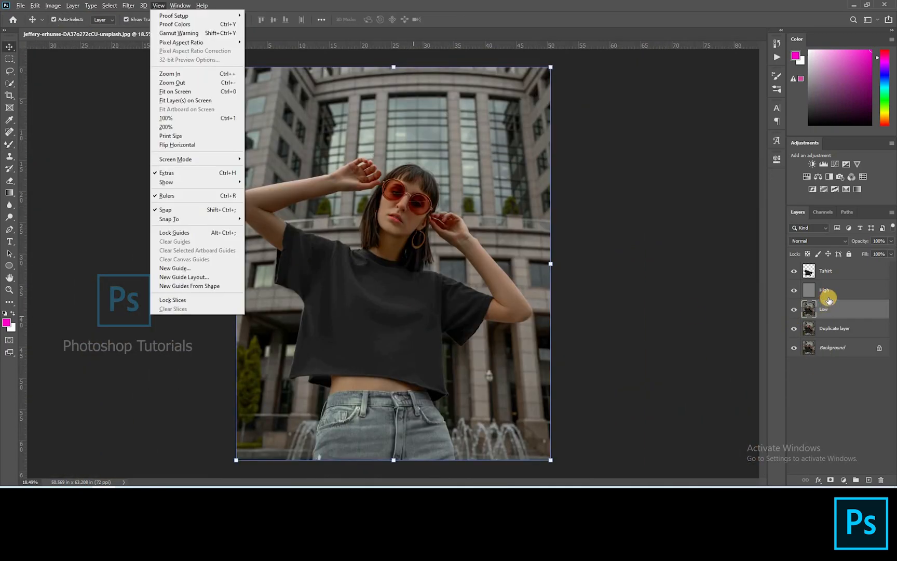
left_click(827, 295)
scroll(13, 127, "up", 10)
left_click(13, 131)
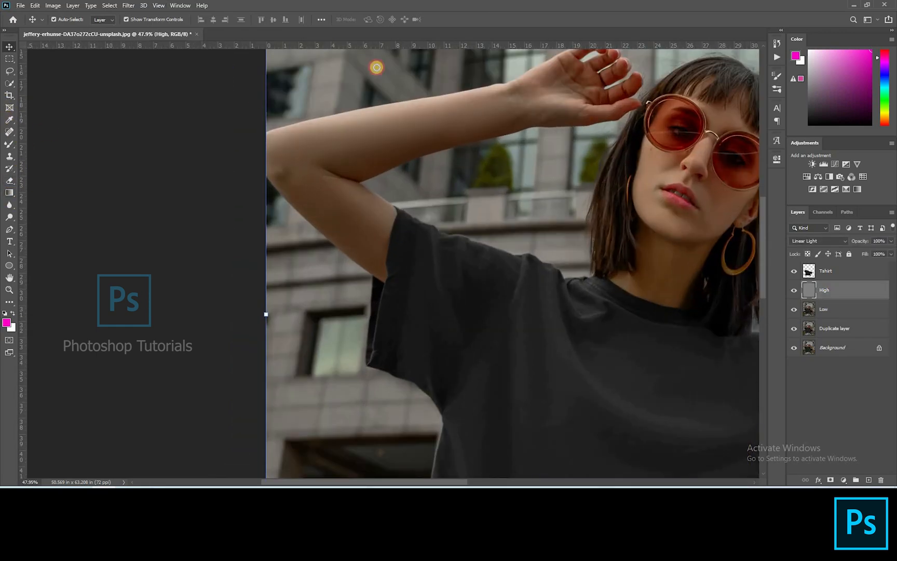
scroll(498, 118, "up", 4)
scroll(500, 119, "up", 3)
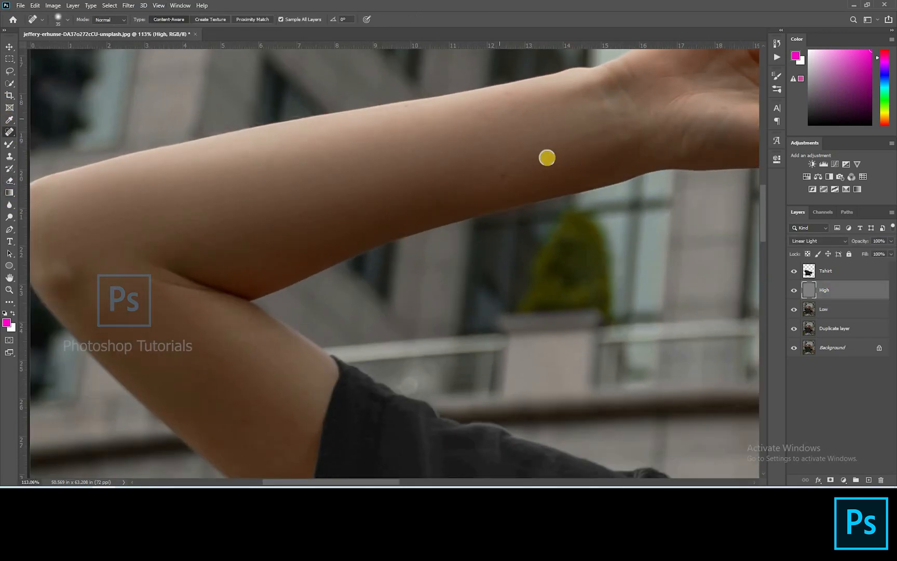
left_click_drag(559, 176, 542, 157)
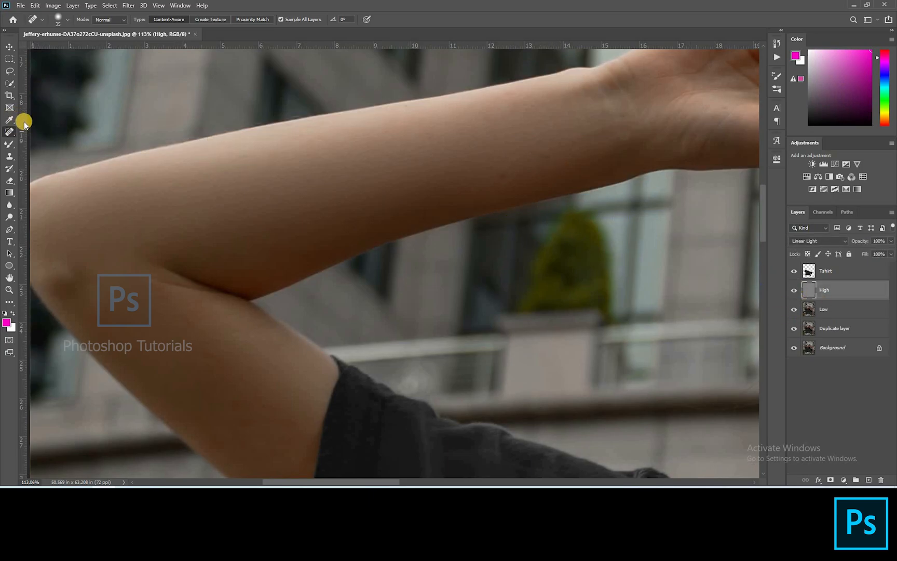
Step: Switch to the Patch tool and patch a small spot on the forearm
right_click(12, 133)
left_click(60, 152)
left_click_drag(556, 166, 557, 170)
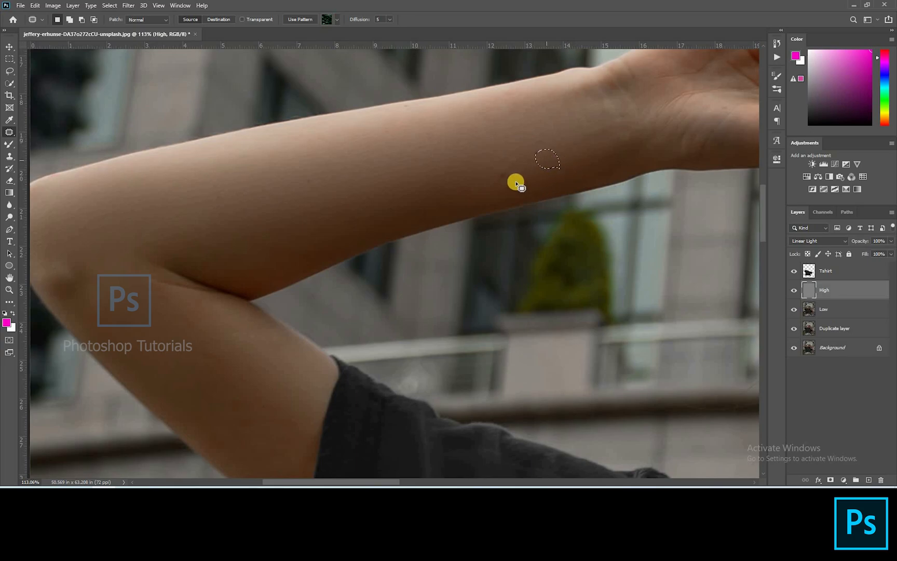
left_click_drag(536, 173, 540, 152)
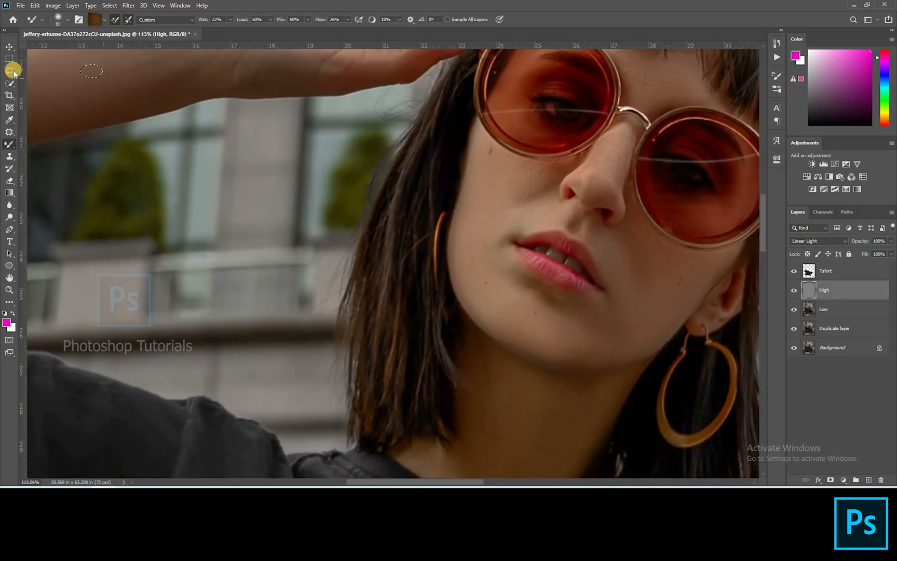
Step: Patch blemishes on the cheeks, chin and forehead on the High layer
left_click(12, 130)
left_click_drag(500, 168, 535, 173)
mouse_move(539, 173)
left_mouse_down()
mouse_move(532, 184)
mouse_move(548, 188)
left_mouse_up()
left_click_drag(493, 288, 493, 285)
mouse_move(488, 283)
left_mouse_down()
mouse_move(495, 269)
mouse_move(474, 268)
mouse_move(486, 250)
left_mouse_up()
left_click_drag(538, 313, 539, 313)
left_click_drag(535, 313, 527, 300)
left_click_drag(686, 289, 588, 267)
mouse_move(582, 267)
left_mouse_down()
mouse_move(561, 233)
mouse_move(572, 237)
mouse_move(560, 247)
mouse_move(558, 222)
mouse_move(546, 237)
mouse_move(547, 213)
mouse_move(553, 239)
left_mouse_up()
left_click_drag(545, 216, 577, 244)
mouse_move(546, 292)
left_mouse_down()
mouse_move(535, 283)
mouse_move(545, 291)
left_mouse_up()
mouse_move(541, 284)
left_mouse_down()
mouse_move(559, 278)
mouse_move(587, 302)
left_mouse_up()
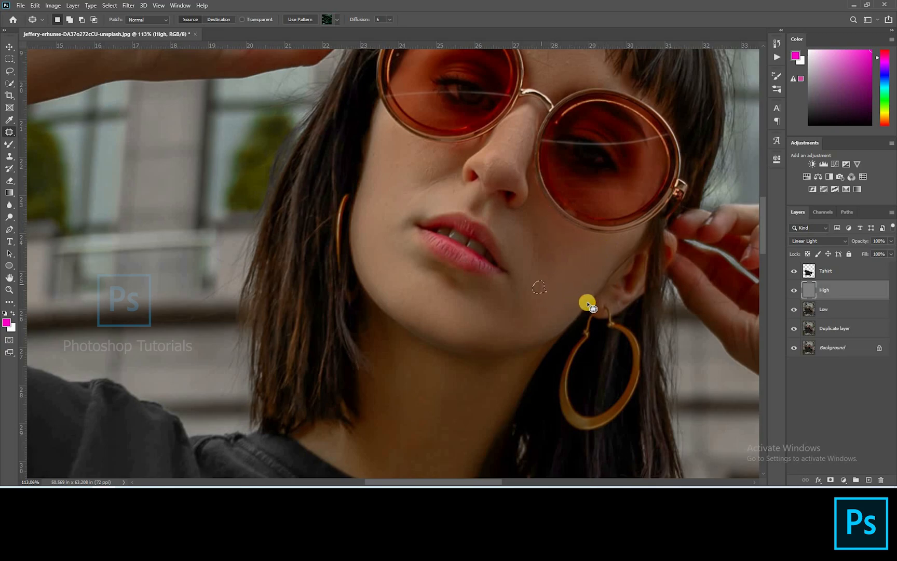
left_click_drag(535, 230, 535, 230)
left_click_drag(509, 156, 470, 248)
mouse_move(497, 149)
left_mouse_down()
mouse_move(492, 139)
mouse_move(516, 154)
mouse_move(509, 161)
mouse_move(513, 132)
mouse_move(512, 168)
left_mouse_up()
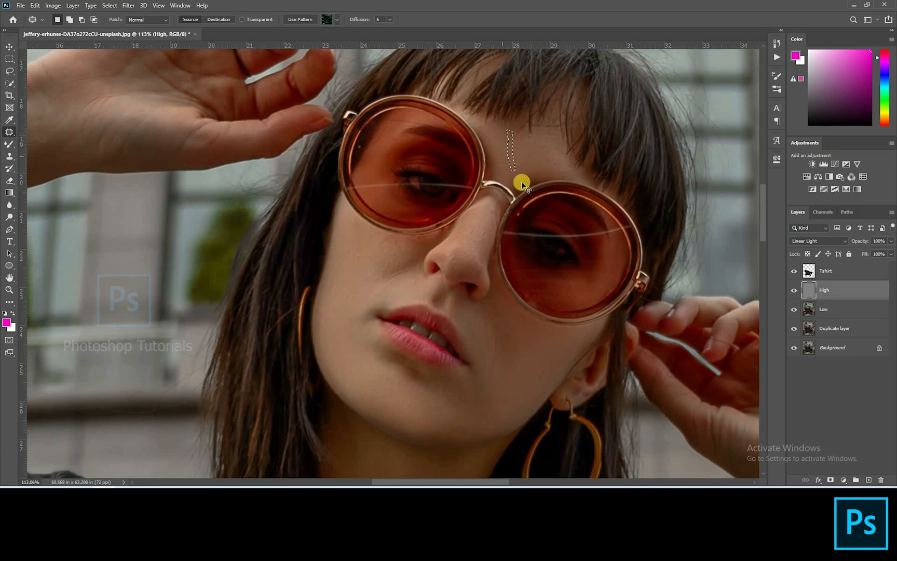
scroll(524, 184, "down", 15)
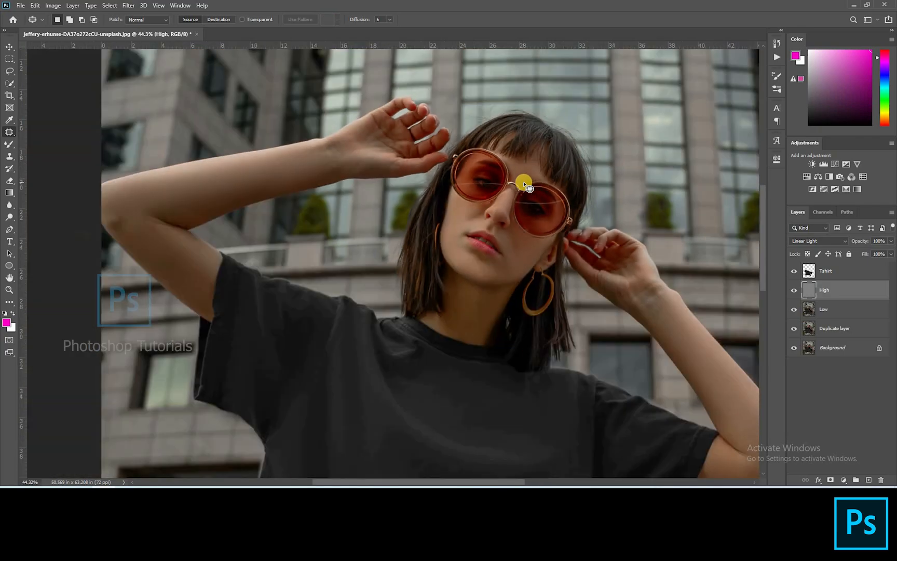
Step: Group the High and Low layers and name the group Frequency separation
key("v")
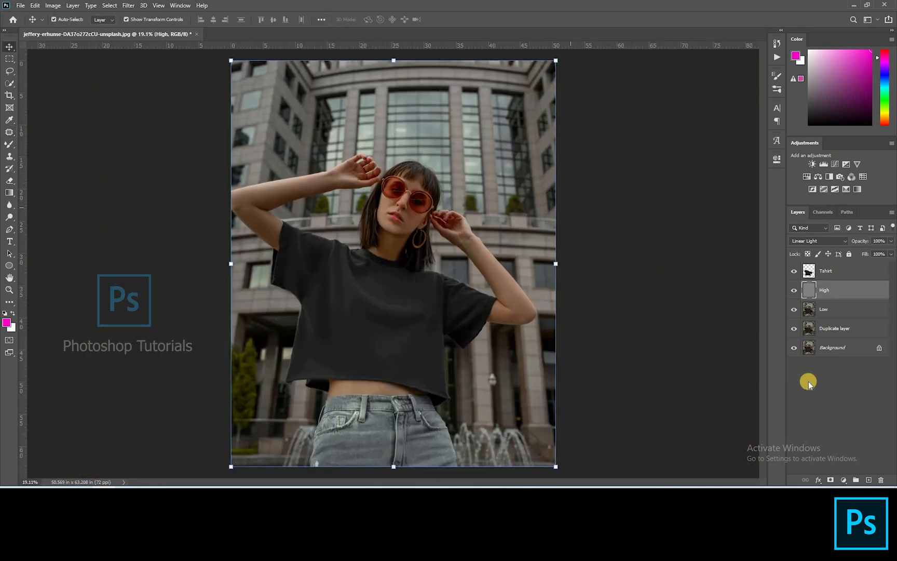
left_click(796, 363)
left_click(837, 295)
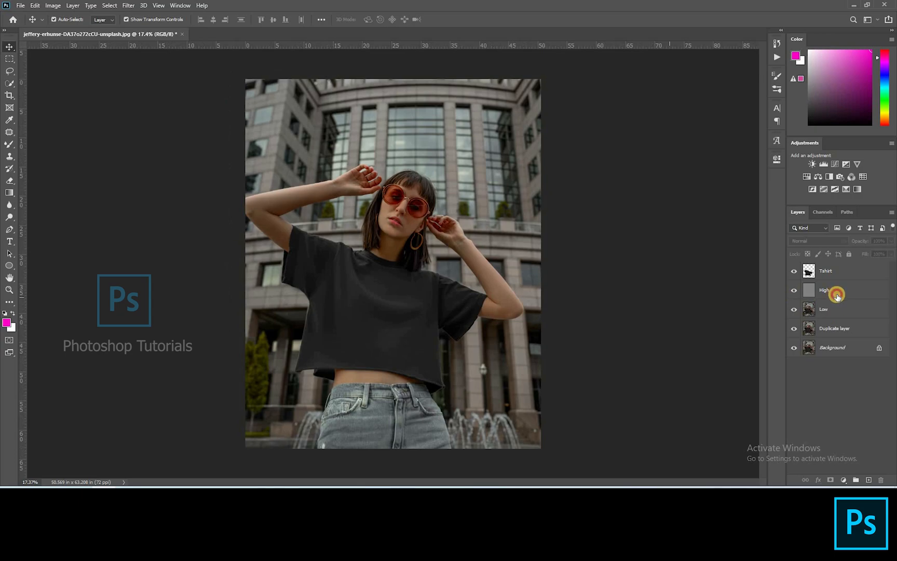
left_click(834, 310, "shift")
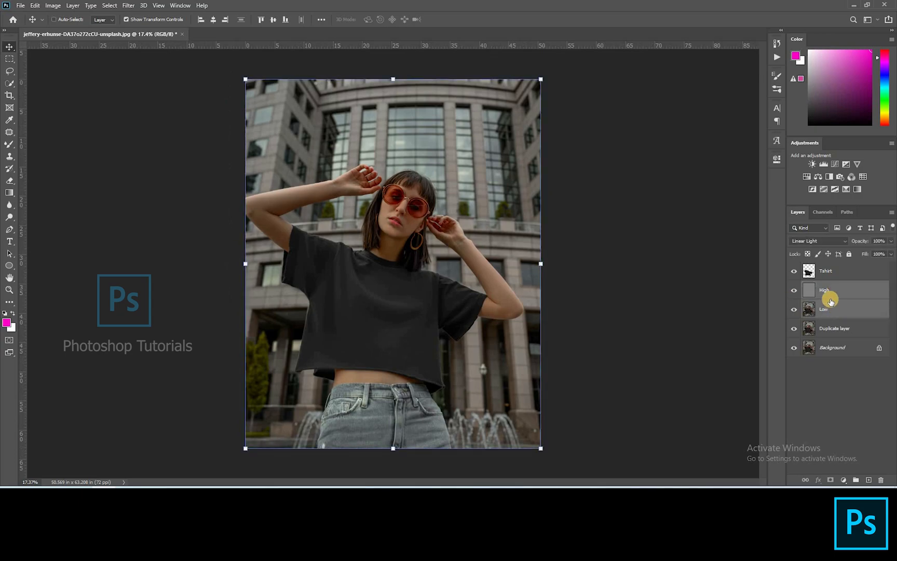
key("ctrl+g")
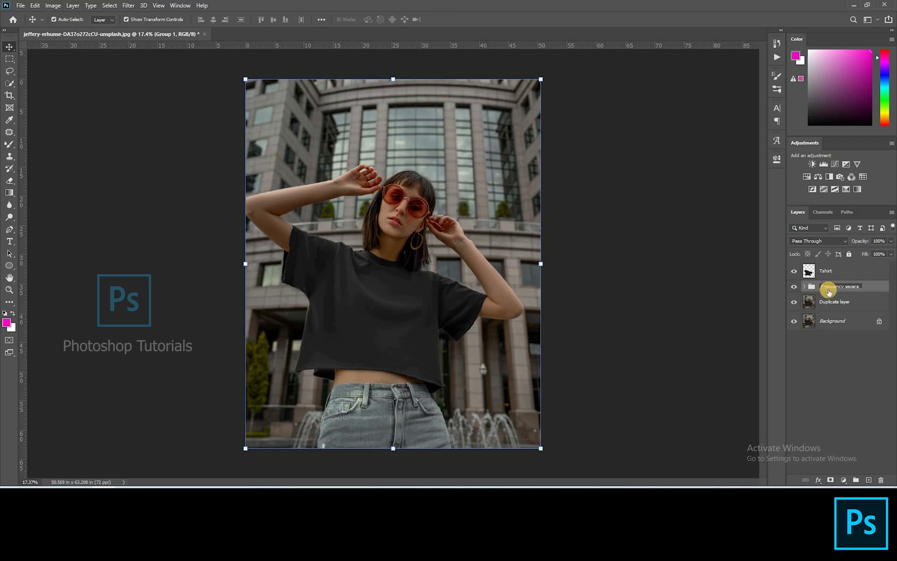
key("Return")
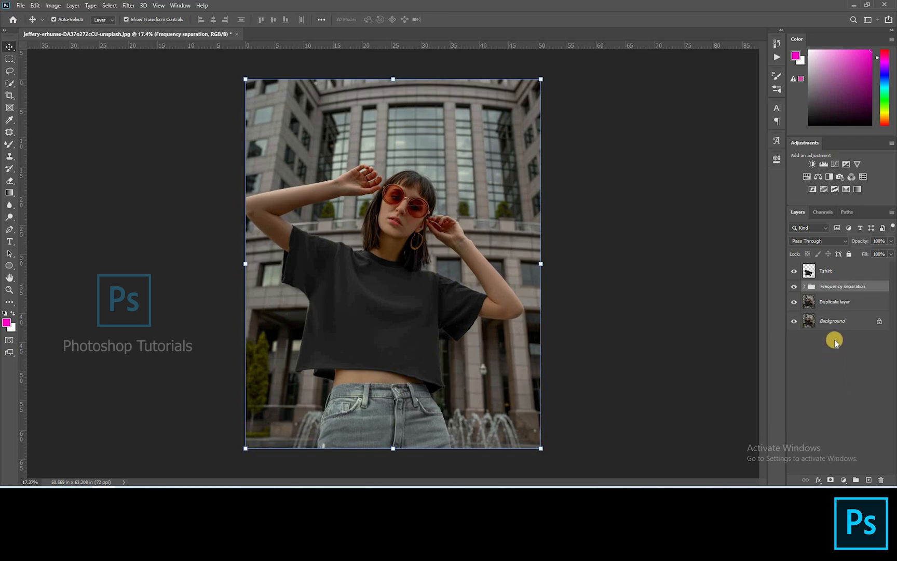
Step: Add a Selective Color adjustment layer above the Tshirt layer and set Reds to Cyan -30 and Magenta -14
left_click(848, 267)
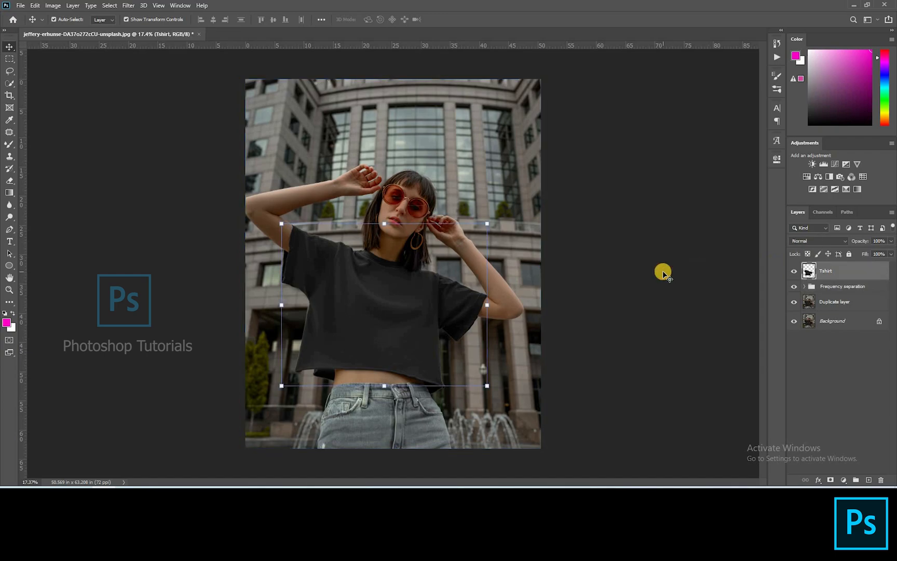
scroll(663, 274, "up", 1)
left_click(846, 190)
left_click(680, 197)
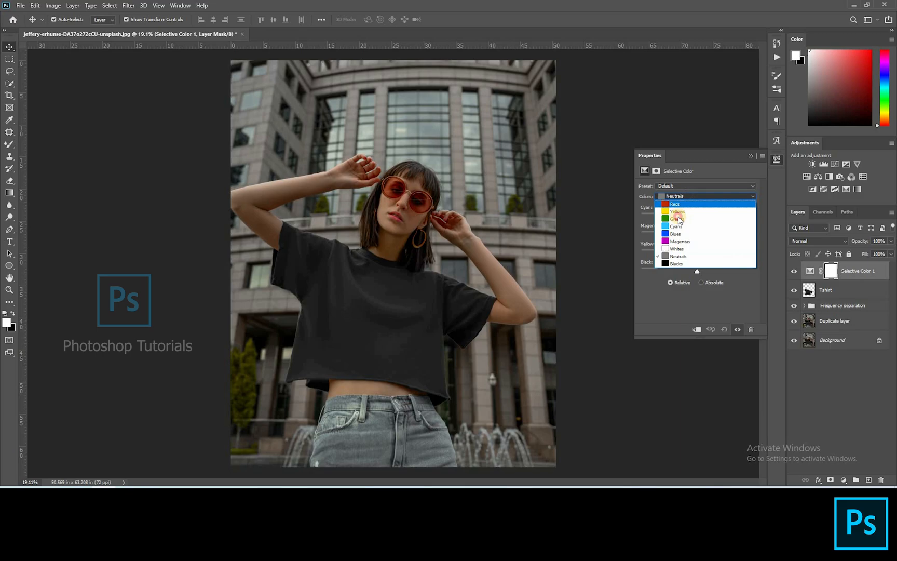
left_click(678, 219)
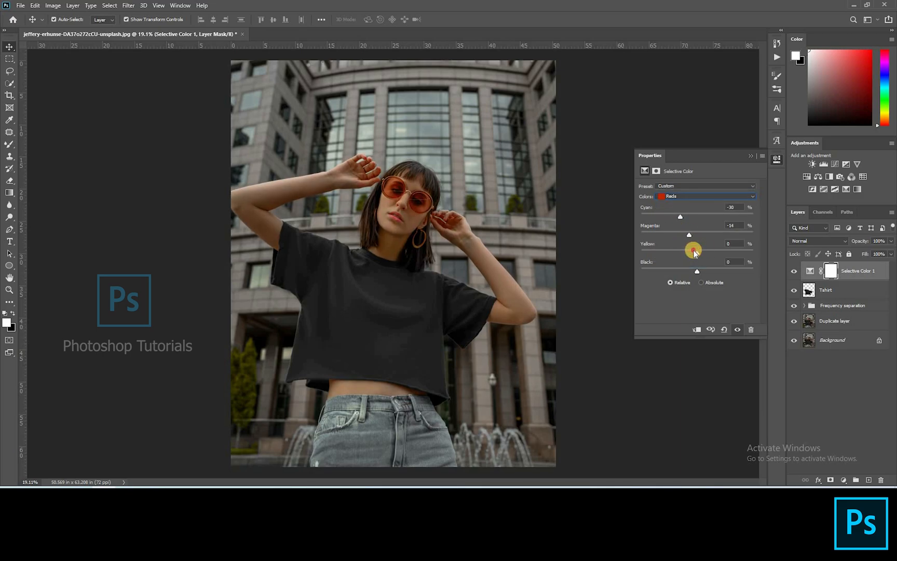
left_click_drag(699, 270, 707, 271)
Step: Set Yellows to Cyan -17, Magenta +8 and Yellow +6, and rename the adjustment layer skin tone
left_click(680, 196)
left_click(688, 218)
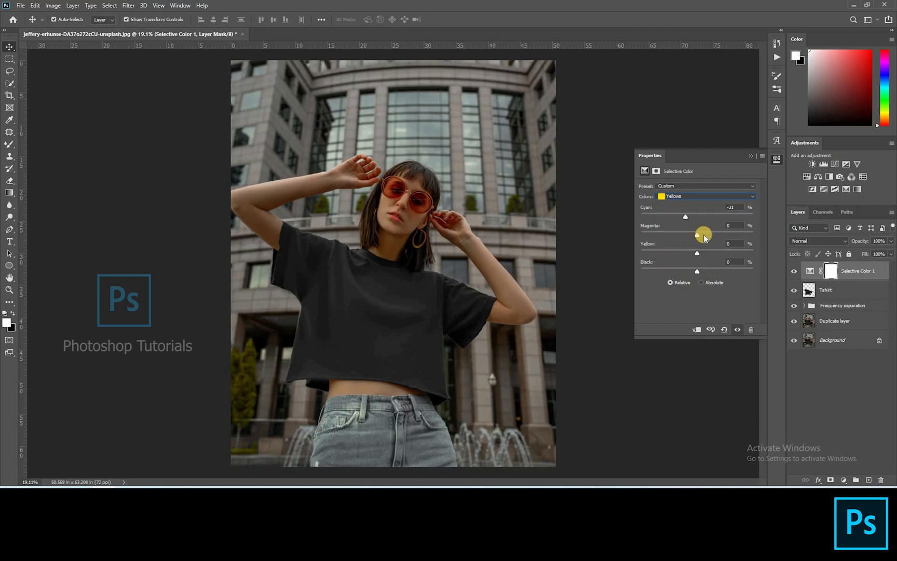
mouse_move(693, 239)
left_mouse_down()
mouse_move(701, 243)
mouse_move(685, 253)
left_mouse_up()
scroll(422, 207, "up", 6)
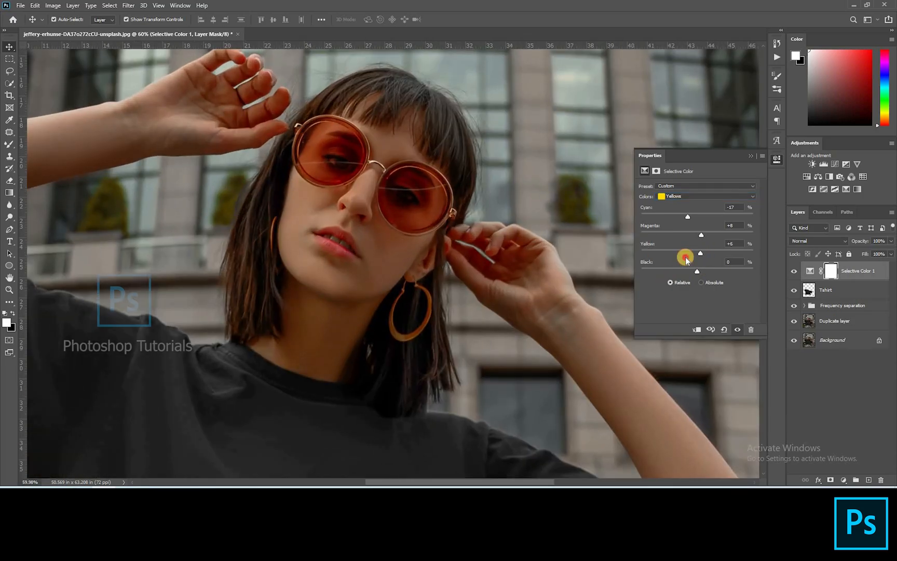
left_click(694, 193)
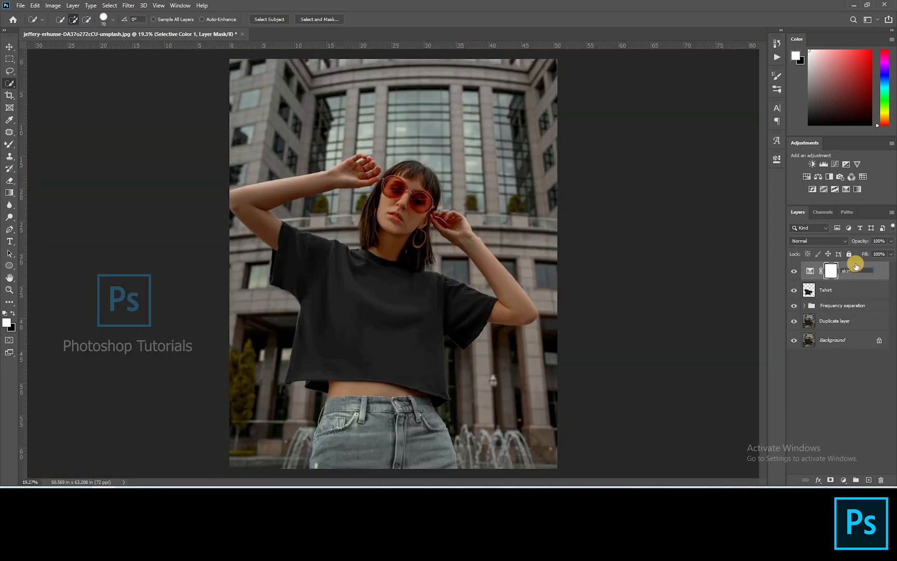
left_click(878, 394)
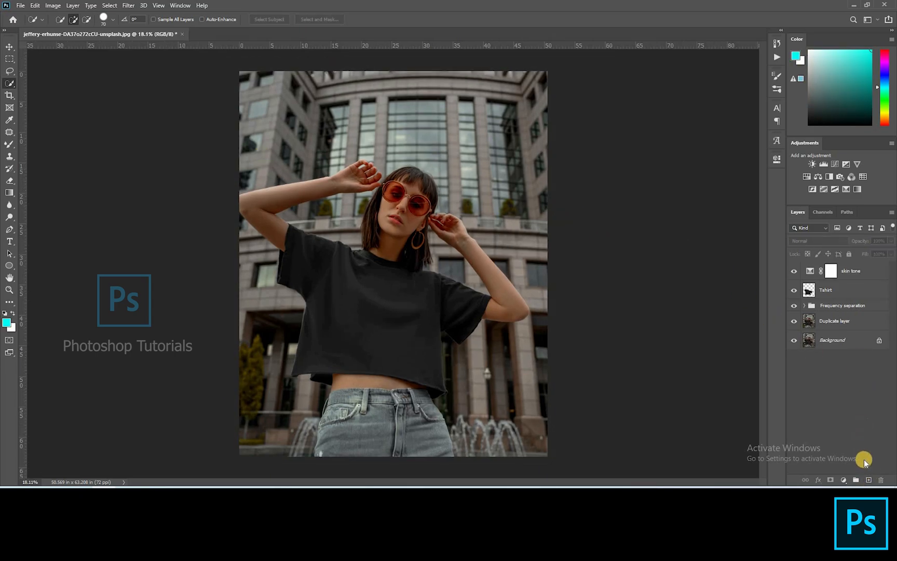
Step: Create a new layer, fill it with the cyan foreground color and set its blend mode to Color
left_click(869, 481)
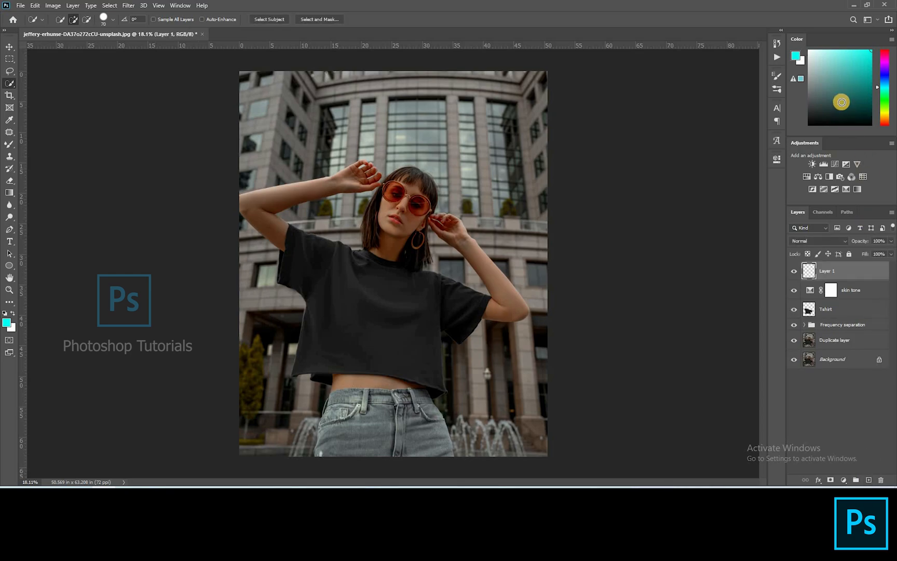
key("alt+BackSpace")
left_click(815, 241)
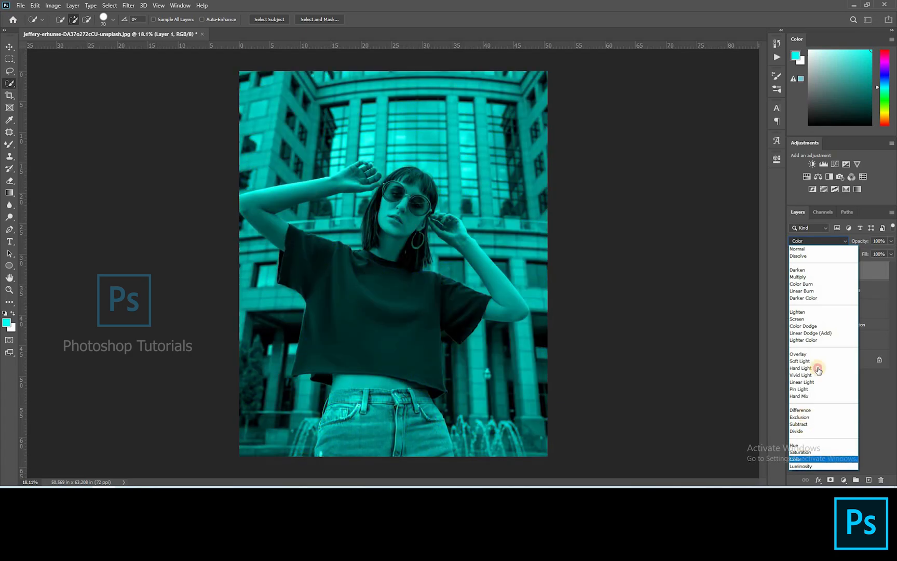
left_click(796, 459)
Step: Hide the cyan layer and select the woman on the Duplicate layer with the Quick Selection tool
left_click(837, 324)
left_click(831, 341)
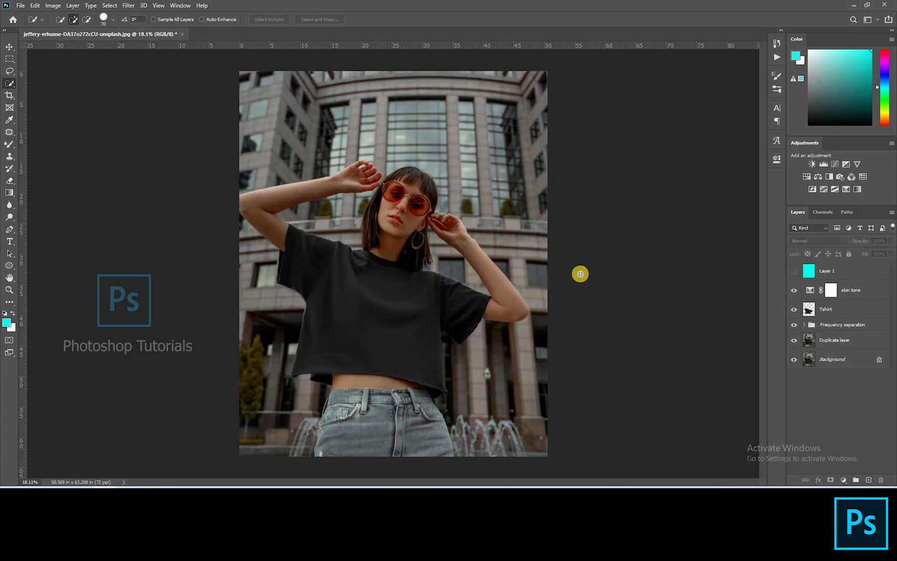
left_click_drag(397, 199, 375, 204)
mouse_move(422, 248)
left_mouse_down()
mouse_move(414, 260)
mouse_move(427, 252)
left_mouse_up()
mouse_move(455, 311)
left_mouse_down()
mouse_move(384, 425)
mouse_move(365, 350)
mouse_move(286, 233)
left_mouse_up()
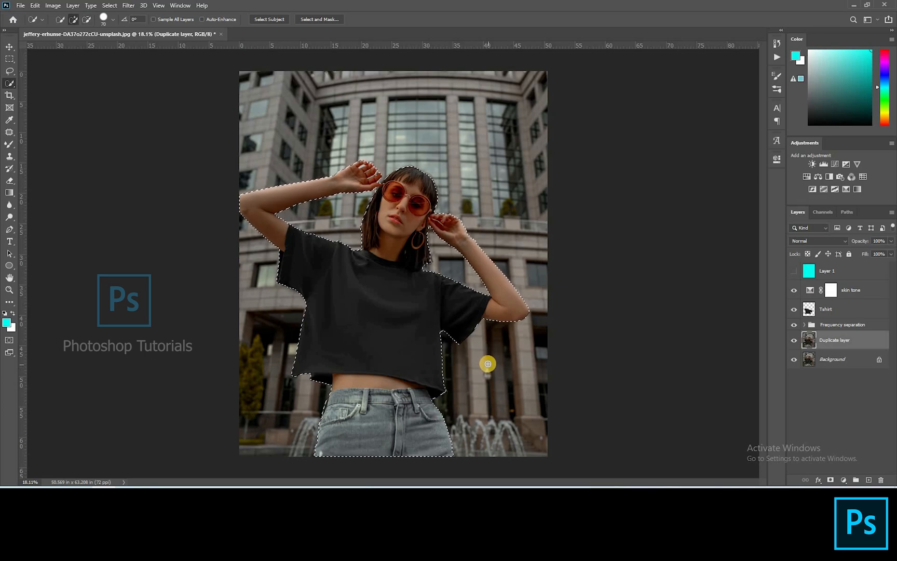
Step: Show the cyan layer, add a layer mask from the selection and invert it so only the background is tinted
scroll(352, 282, "up", 1)
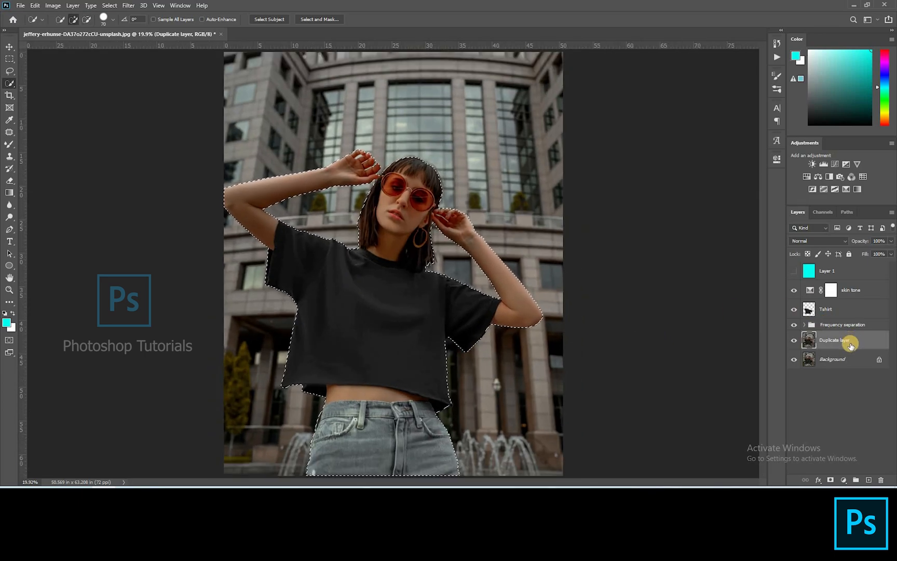
left_click(794, 270)
left_click(813, 270)
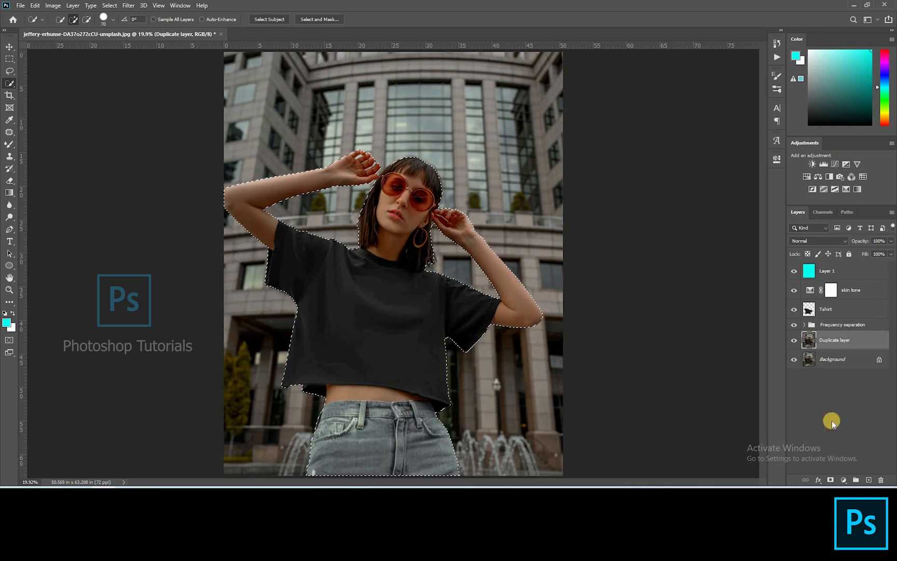
left_click(830, 479)
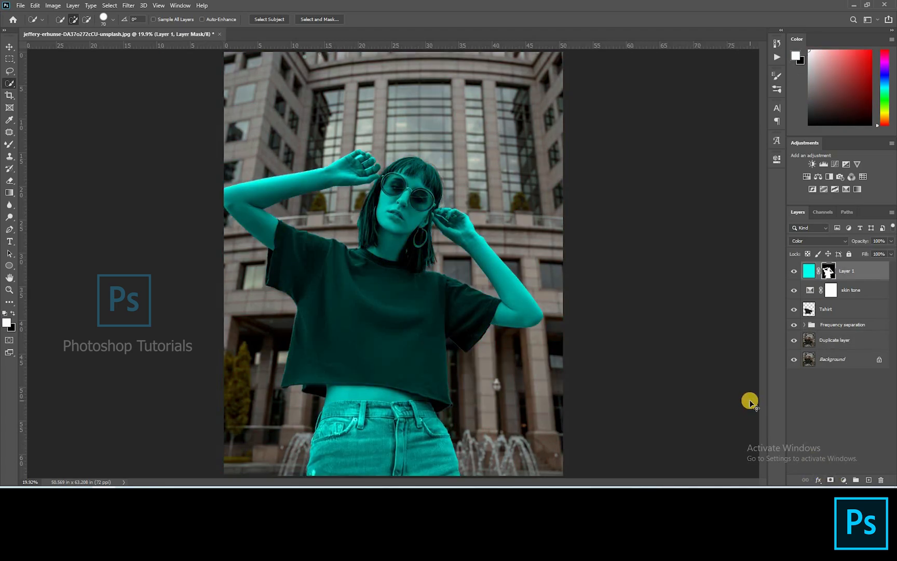
key("ctrl+i")
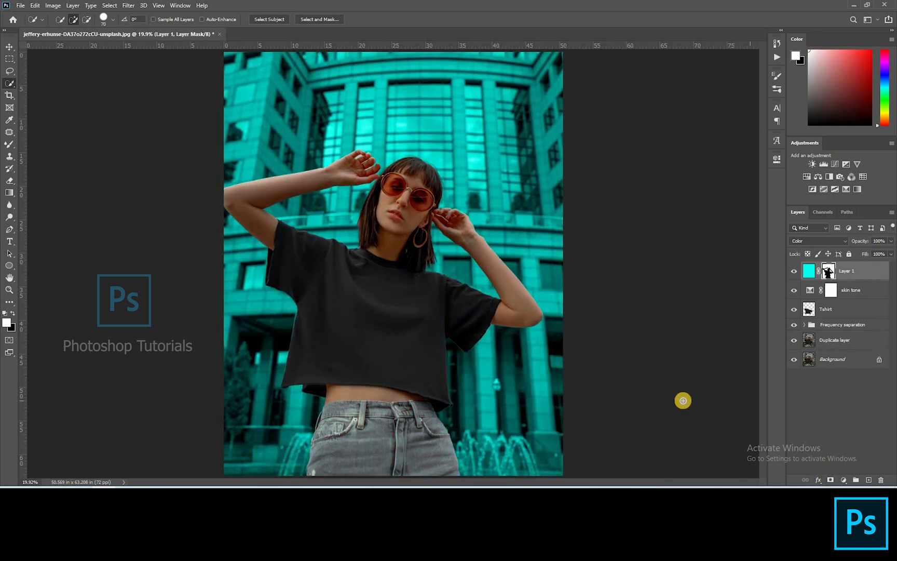
Step: Pick the Brush tool with black at 100% flow and start painting the mask along the jeans edge
scroll(430, 281, "up", 7)
left_click_drag(430, 281, 438, 279)
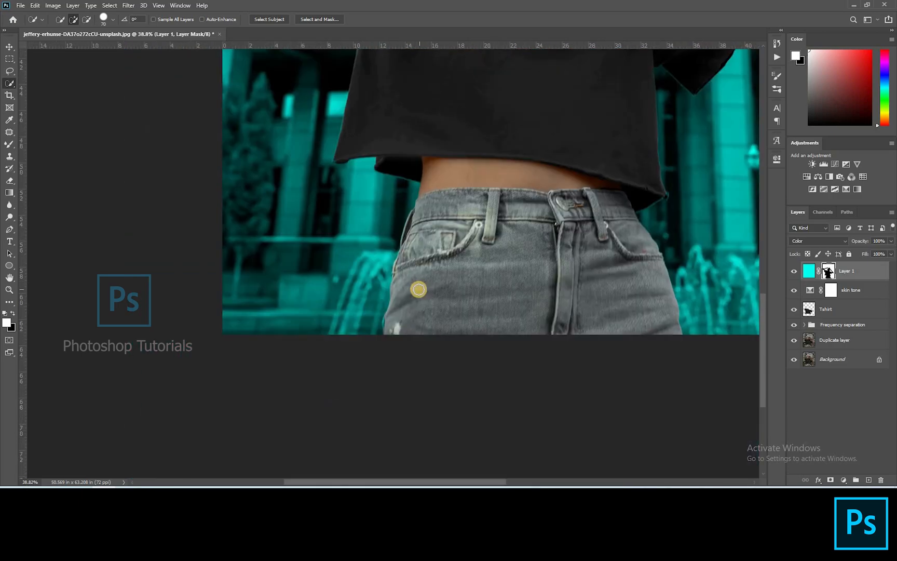
key("b")
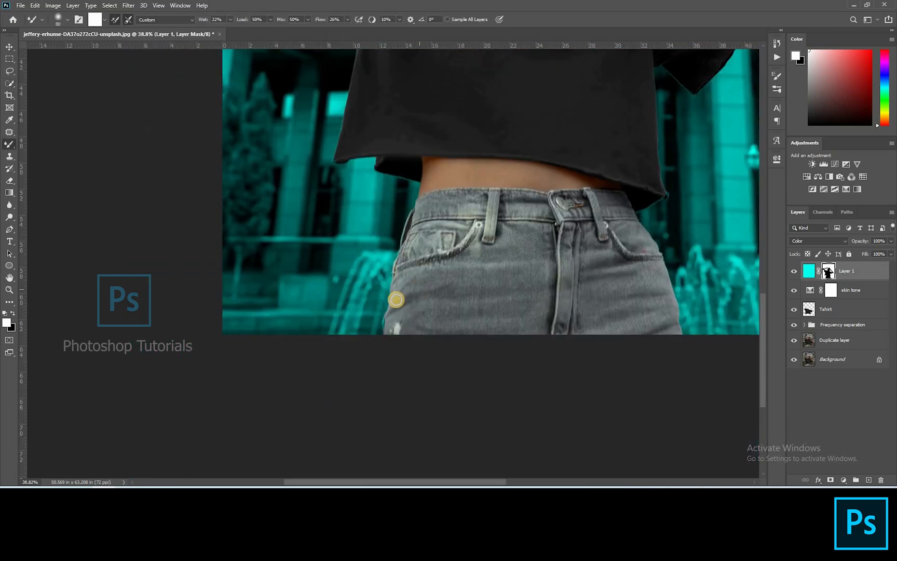
right_click(10, 146)
left_click(28, 149)
right_click(10, 145)
left_click(29, 146)
scroll(362, 317, "up", 10)
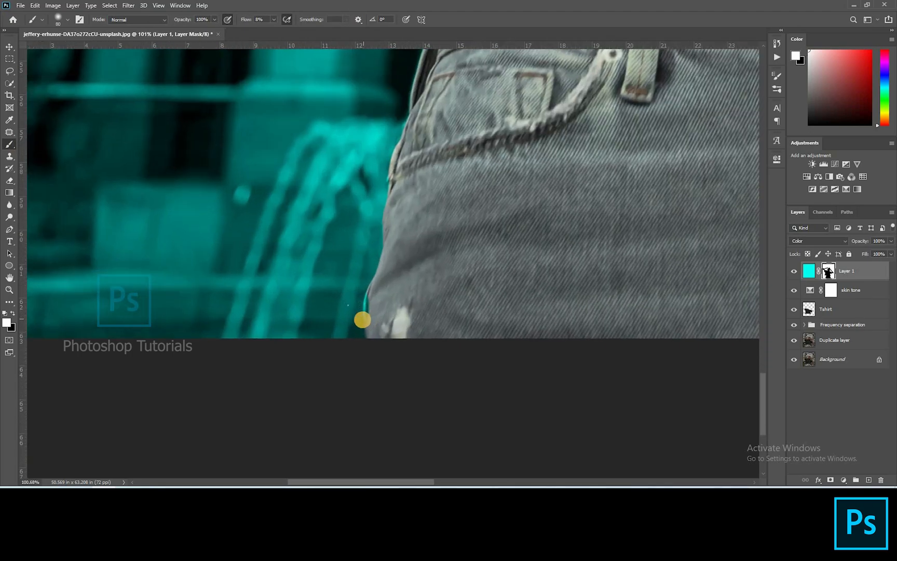
scroll(362, 319, "up", 4)
key("w")
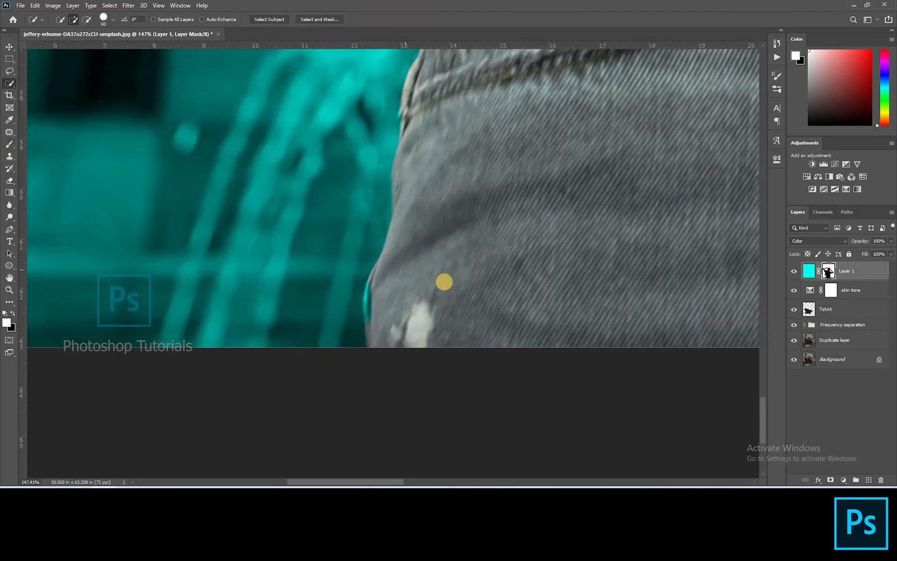
key("b")
key("x")
left_click(274, 20)
left_click_drag(274, 28, 330, 35)
left_click(375, 317)
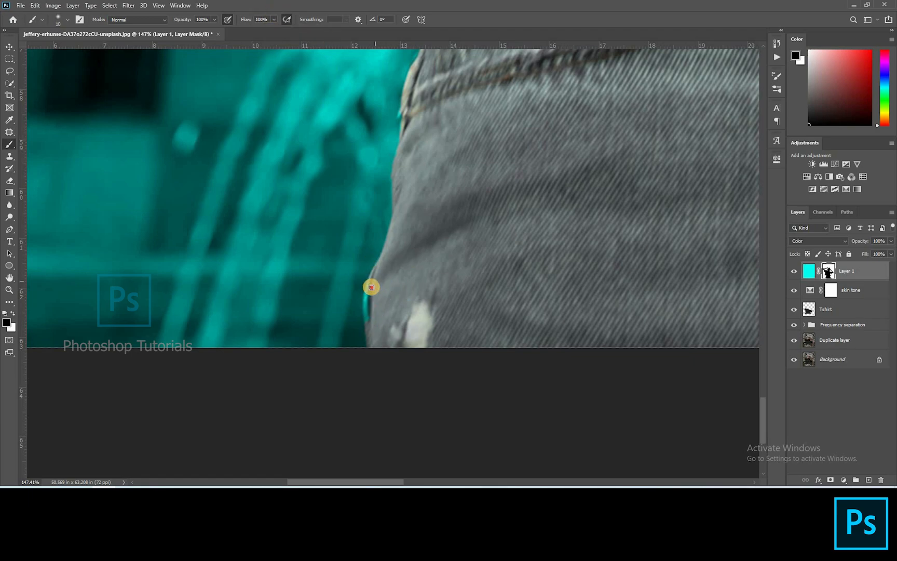
Step: Paint the mask along the jeans and T-shirt edges, switching between black and white
scroll(393, 299, "up", 15)
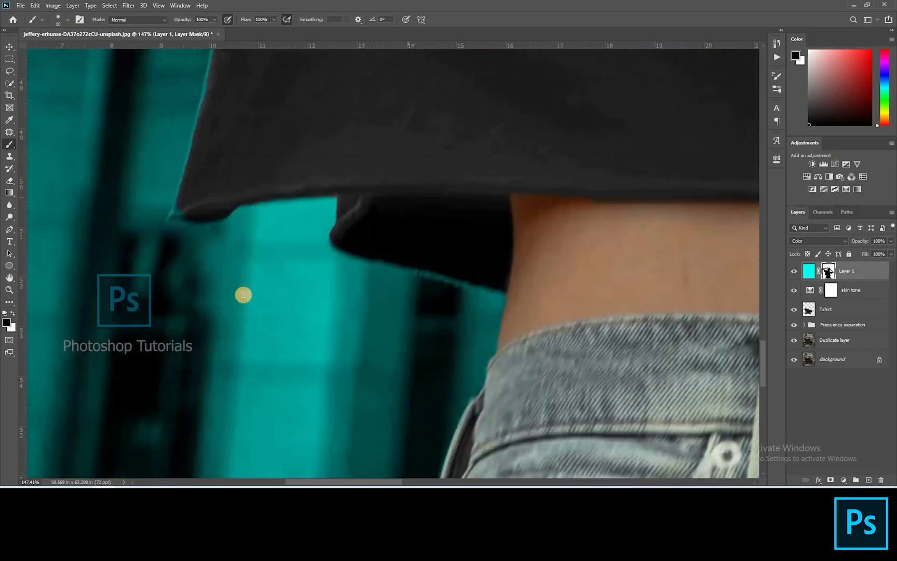
left_click_drag(232, 294, 274, 269)
left_click_drag(282, 307, 340, 313)
left_click(289, 299)
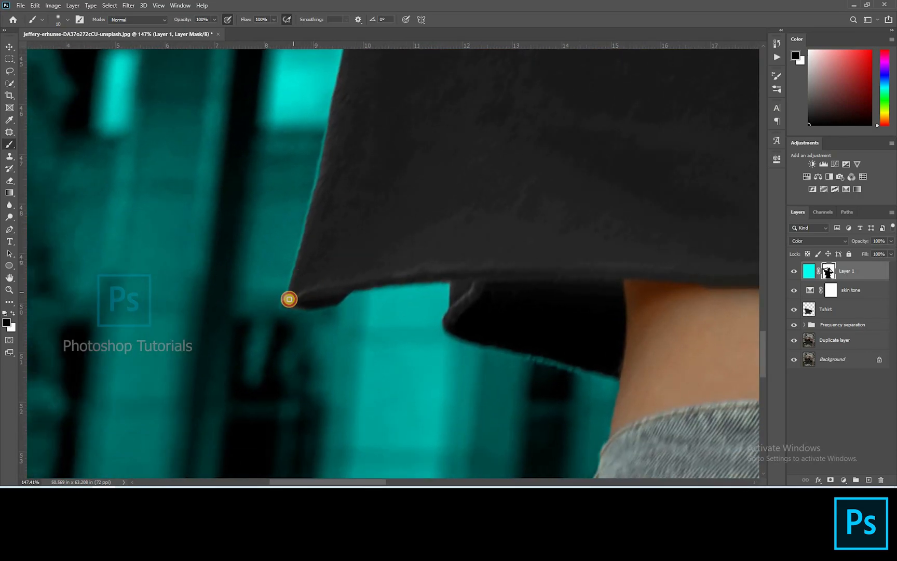
mouse_move(344, 177)
left_mouse_down()
mouse_move(334, 238)
mouse_move(340, 230)
mouse_move(342, 302)
mouse_move(323, 290)
mouse_move(384, 202)
mouse_move(368, 176)
mouse_move(371, 151)
mouse_move(337, 312)
mouse_move(360, 358)
mouse_move(400, 346)
left_mouse_up()
left_click(370, 165)
key("x")
left_click_drag(311, 94, 389, 441)
mouse_move(185, 147)
left_mouse_down()
mouse_move(374, 342)
mouse_move(352, 403)
left_mouse_up()
left_click_drag(462, 312, 314, 209)
left_click(317, 209)
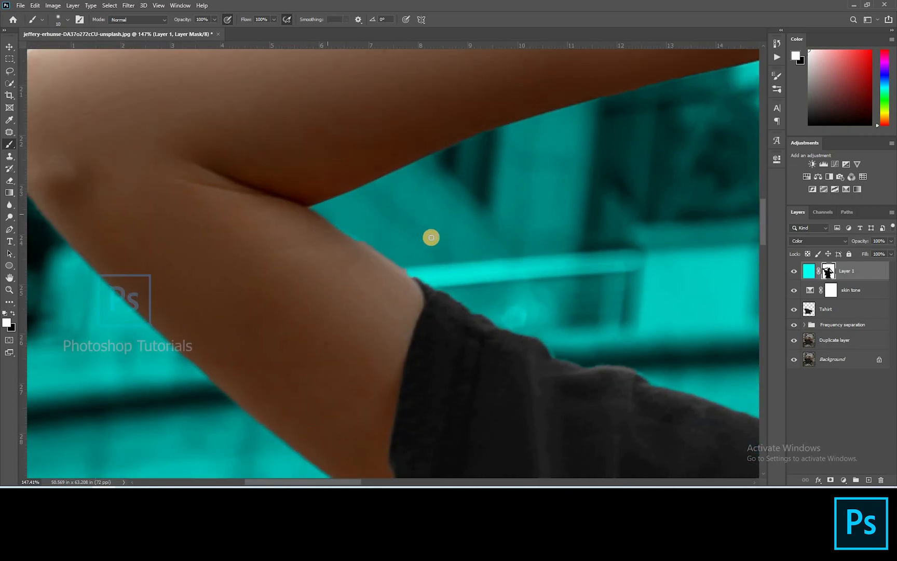
Step: Paint the mask along the raised arm and shoulder edges, switching between black and white
key("r")
mouse_move(341, 179)
left_mouse_down()
mouse_move(368, 279)
mouse_move(402, 254)
left_mouse_up()
left_click_drag(496, 163, 419, 415)
left_click_drag(492, 186, 353, 379)
key("x")
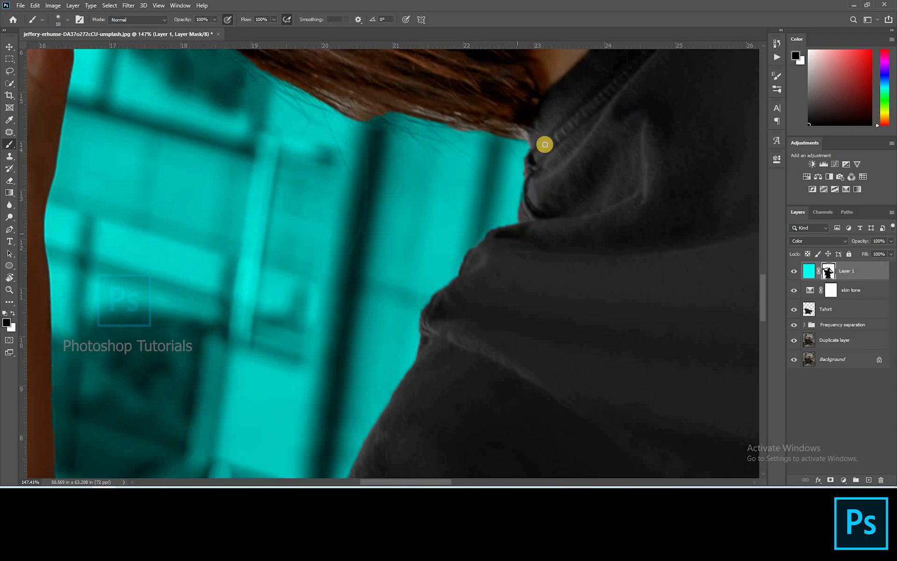
left_click_drag(279, 176, 473, 291)
left_click_drag(208, 437, 441, 234)
mouse_move(445, 386)
left_mouse_down()
mouse_move(386, 287)
mouse_move(242, 190)
left_mouse_up()
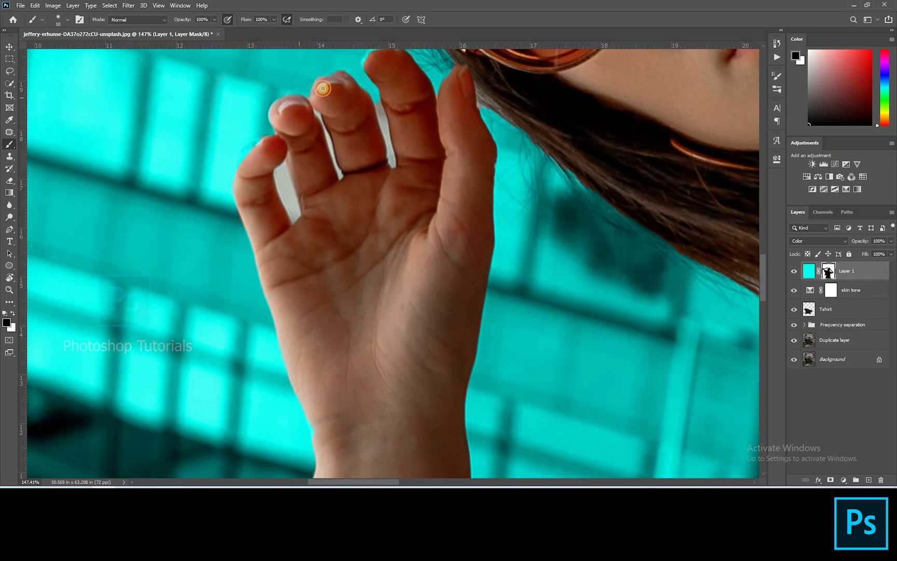
Step: Paint the mask around the fingers of the raised hand, alternating black and white
key("x")
left_click_drag(280, 183, 288, 187)
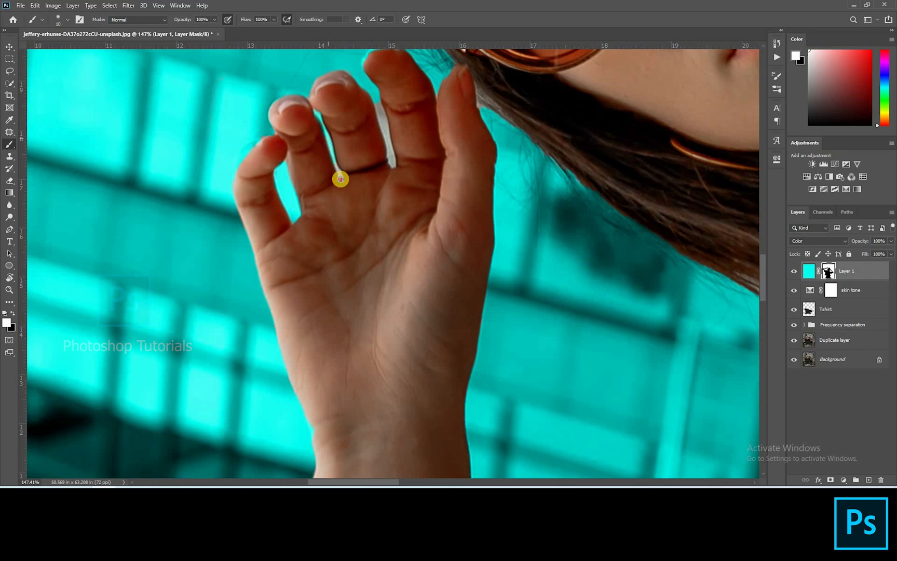
key("x")
left_click_drag(346, 192, 309, 237)
key("x")
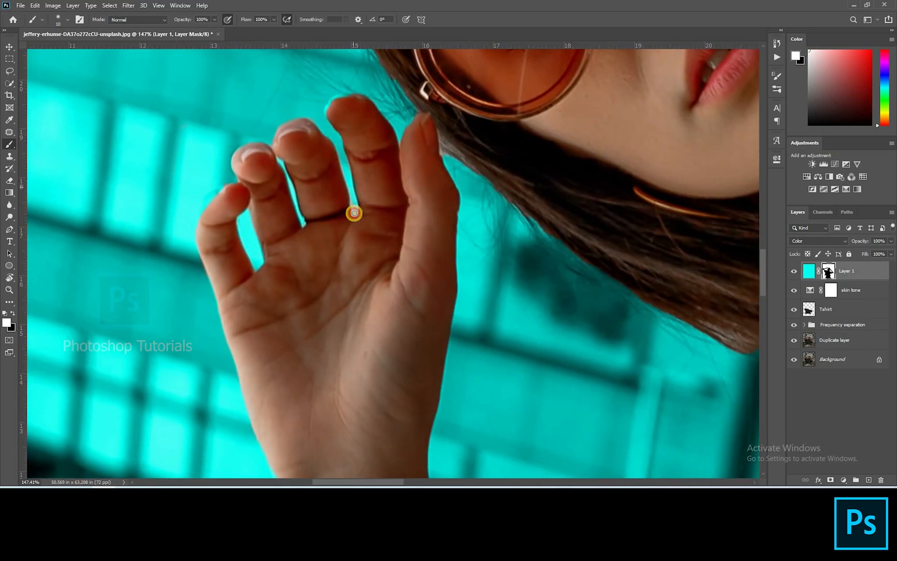
key("x")
key("x")
key("x")
key("x")
key("x")
left_click_drag(419, 248, 441, 415)
left_click_drag(462, 147, 119, 275)
key("x")
mouse_move(377, 274)
left_mouse_down()
mouse_move(405, 231)
mouse_move(442, 199)
left_mouse_up()
key("x")
left_click_drag(506, 171, 166, 420)
key("x")
left_click_drag(667, 66, 658, 60)
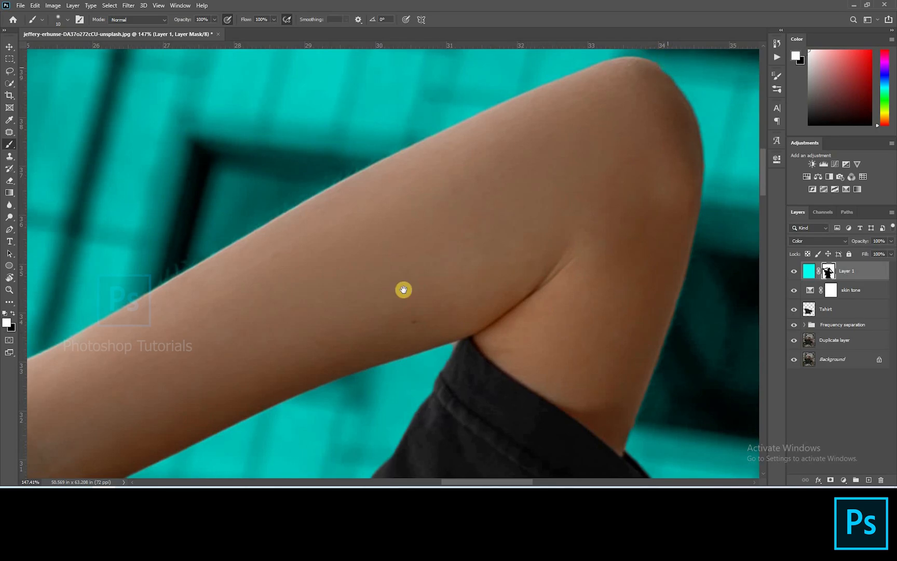
Step: Enlarge the brush and paint the mask along the bent arm's edge
left_click_drag(403, 289, 690, 90)
left_click_drag(416, 221, 608, 32)
left_click_drag(281, 303, 494, 339)
key("]")
key("]")
key("]")
key("]")
key("]")
mouse_move(616, 376)
left_mouse_down()
mouse_move(547, 403)
mouse_move(582, 310)
left_mouse_up()
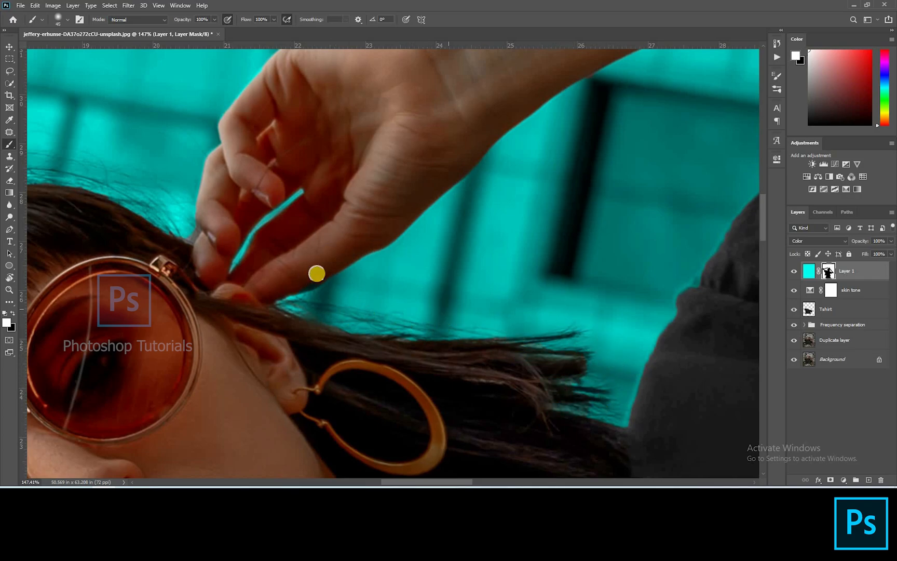
Step: Paint the mask around the hair, the hand at the ear and the earring, alternating black and white
key("x")
left_click_drag(340, 249, 104, 363)
mouse_move(695, 57)
left_mouse_down()
mouse_move(473, 172)
mouse_move(502, 154)
left_mouse_up()
key("x")
key("x")
left_click_drag(332, 405, 417, 116)
left_click_drag(536, 338, 291, 436)
left_click_drag(595, 51, 392, 117)
left_click_drag(418, 326, 339, 180)
left_click_drag(597, 287, 271, 157)
mouse_move(271, 157)
left_mouse_down()
mouse_move(316, 172)
mouse_move(368, 174)
mouse_move(329, 161)
mouse_move(313, 163)
mouse_move(379, 176)
left_mouse_up()
left_click_drag(489, 165, 478, 178)
key("x")
left_click(495, 168)
key("x")
left_click_drag(517, 284, 333, 245)
left_click_drag(581, 237, 229, 192)
left_click_drag(270, 364, 618, 99)
left_click_drag(418, 278, 314, 110)
left_click_drag(525, 203, 327, 130)
key("Escape")
key("x")
left_click(512, 122)
key("x")
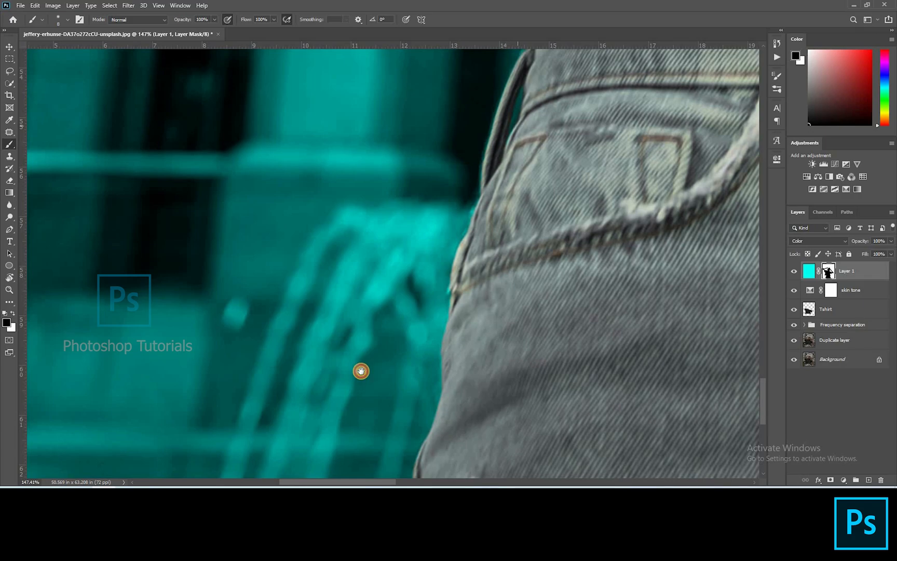
Step: Lower the brush flow to 8% and softly paint the mask over the hair edges with a larger brush
left_click_drag(360, 371, 318, 390)
scroll(376, 206, "down", 10)
scroll(424, 225, "up", 8)
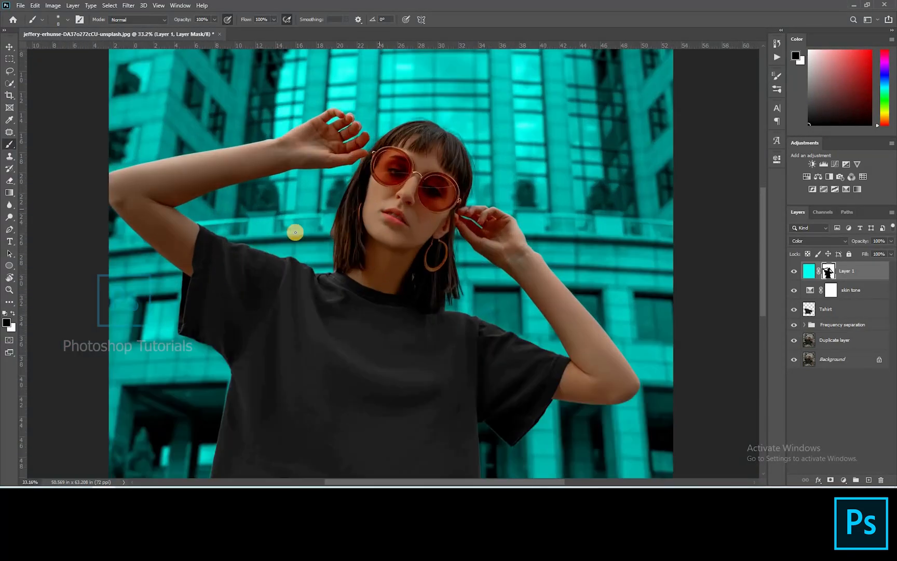
scroll(419, 169, "up", 2)
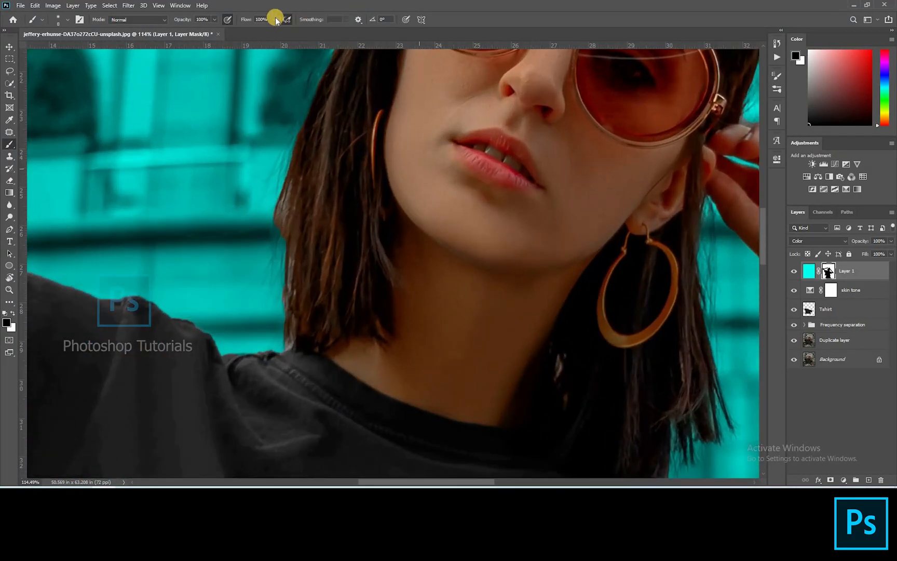
left_click(273, 19)
left_click_drag(274, 30, 235, 29)
left_click(264, 213)
key("bracketright")
key("bracketright")
mouse_move(280, 216)
left_mouse_down()
mouse_move(267, 268)
mouse_move(291, 268)
mouse_move(288, 208)
mouse_move(276, 250)
mouse_move(295, 181)
mouse_move(280, 267)
mouse_move(280, 282)
mouse_move(288, 240)
mouse_move(284, 342)
mouse_move(293, 320)
mouse_move(287, 334)
mouse_move(291, 292)
mouse_move(282, 265)
mouse_move(274, 298)
left_mouse_up()
key("bracketright")
key("bracketright")
key("bracketright")
key("bracketright")
key("bracketright")
key("x")
key("space")
left_click_drag(242, 247, 252, 382)
mouse_move(369, 127)
left_mouse_down()
mouse_move(304, 237)
mouse_move(313, 258)
left_mouse_up()
mouse_move(336, 209)
left_mouse_down()
mouse_move(305, 326)
mouse_move(358, 177)
mouse_move(313, 240)
mouse_move(336, 189)
left_mouse_up()
key("space")
left_click_drag(337, 160, 278, 266)
mouse_move(321, 218)
left_mouse_down()
mouse_move(343, 195)
mouse_move(267, 325)
mouse_move(267, 304)
mouse_move(294, 269)
left_mouse_up()
left_click_drag(451, 86, 459, 88)
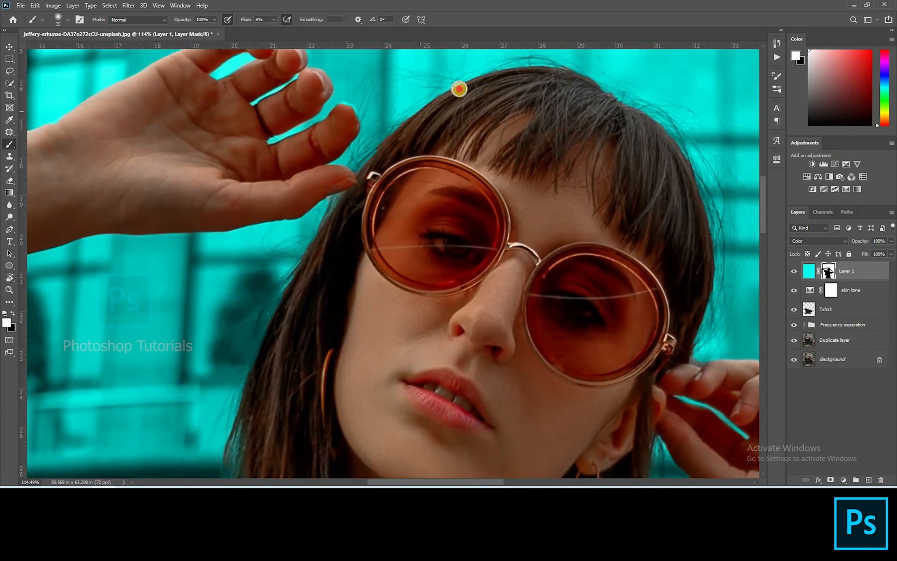
Step: Refine the mask along the hair edges beside the face, ear-side hand and lower hair, swapping between black and white
left_click_drag(406, 195, 250, 322)
key("space")
mouse_move(534, 267)
left_mouse_down()
mouse_move(415, 124)
mouse_move(436, 199)
mouse_move(427, 287)
mouse_move(437, 271)
left_mouse_up()
key("space")
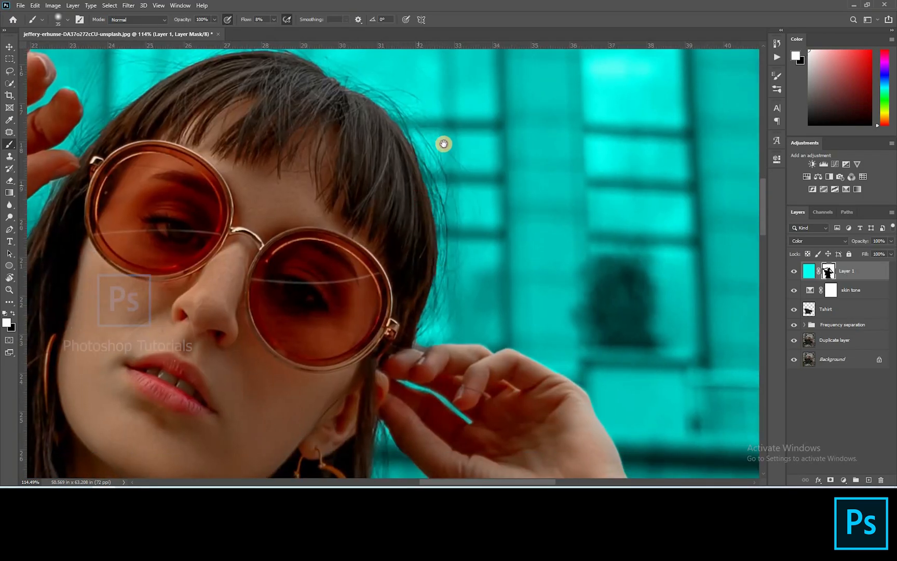
left_click_drag(438, 180, 450, 121)
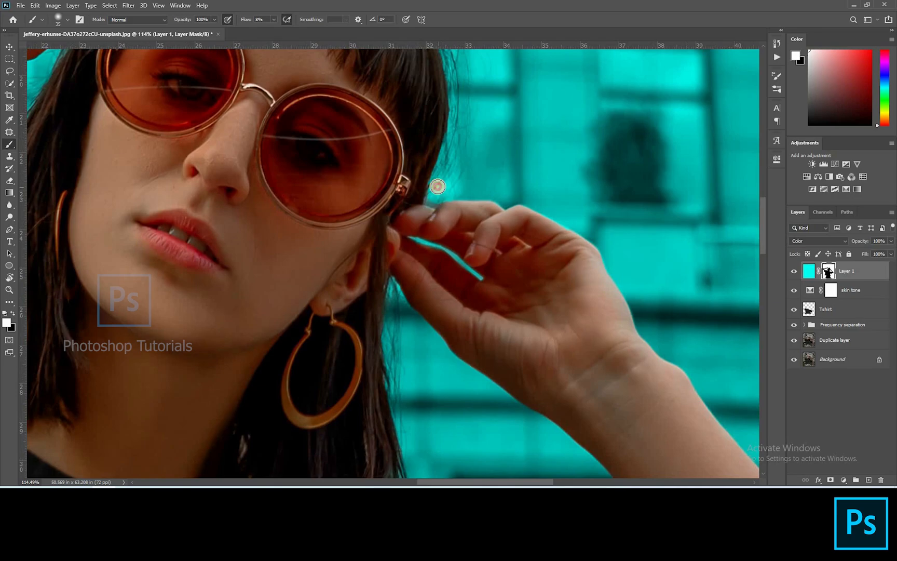
scroll(431, 196, "up", 3)
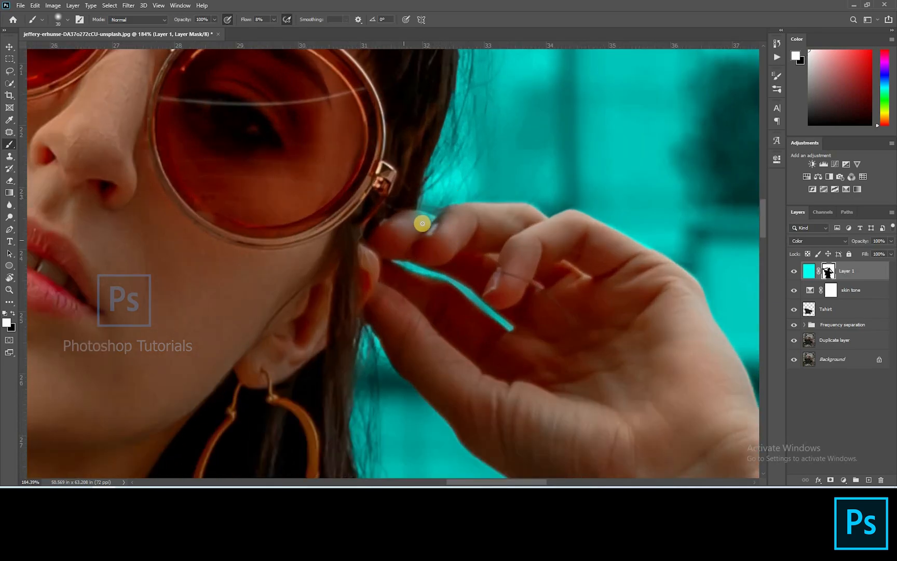
key("x")
left_click_drag(416, 191, 427, 23)
scroll(412, 185, "down", 4)
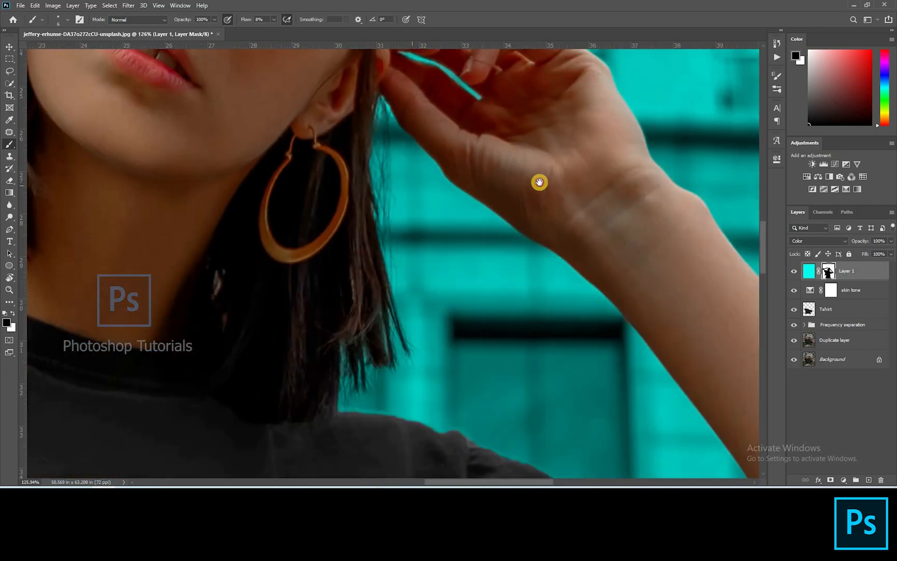
mouse_move(219, 275)
left_mouse_down()
mouse_move(314, 150)
mouse_move(323, 193)
left_mouse_up()
left_click(312, 150)
key("x")
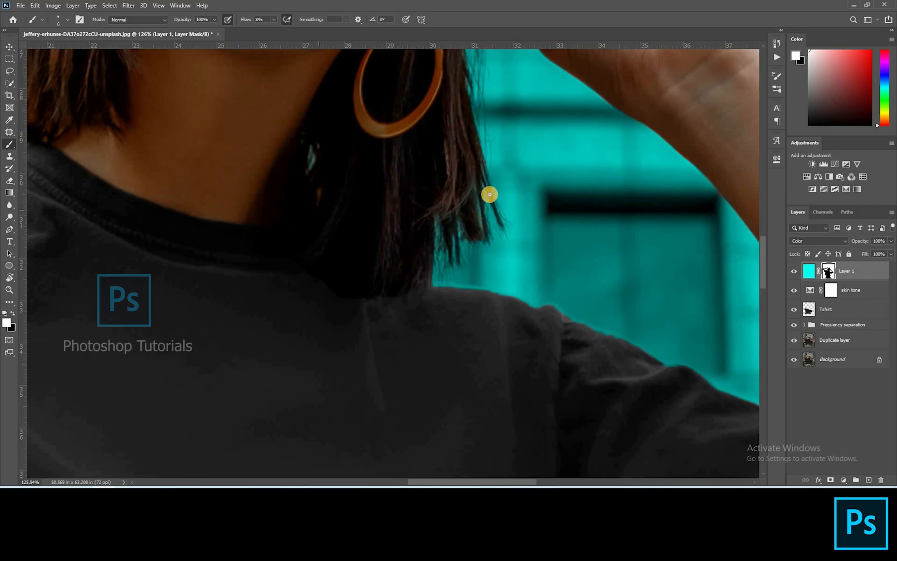
key("ctrl+0")
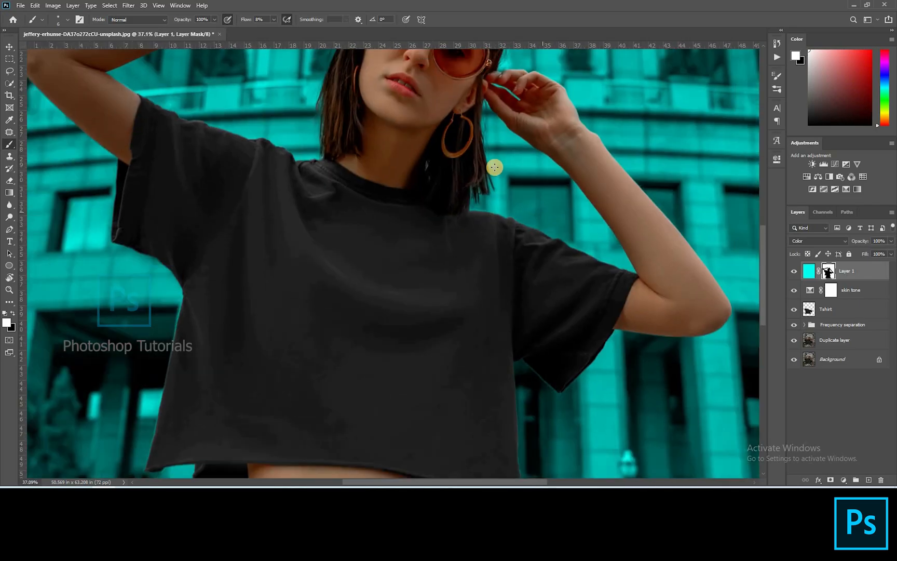
left_click(836, 402)
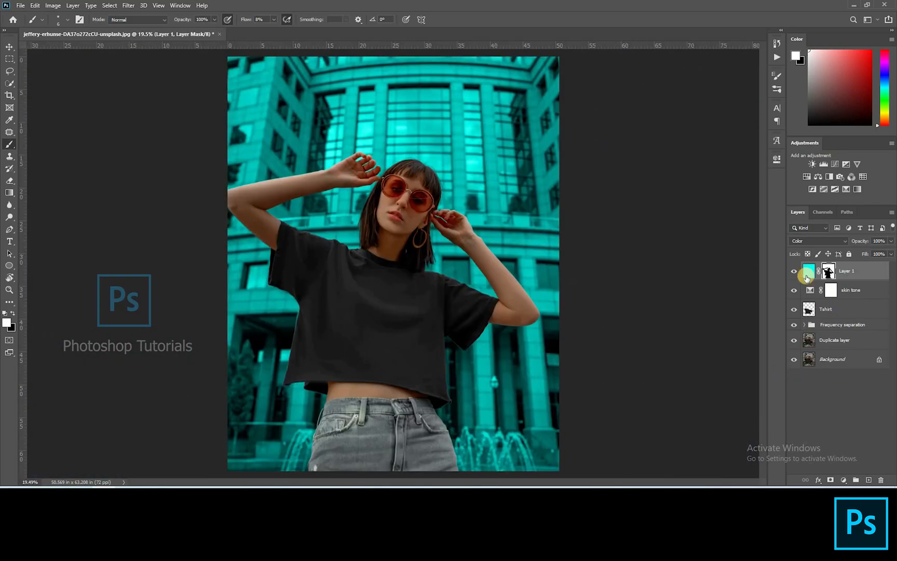
Step: Rename the cyan Color layer as BG Color
left_click(794, 270)
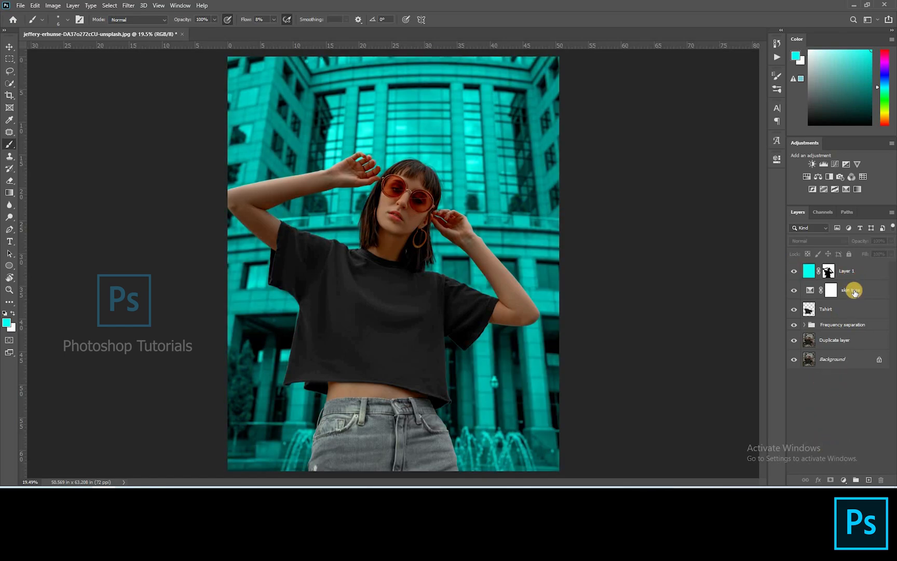
double_click(847, 271)
type("B")
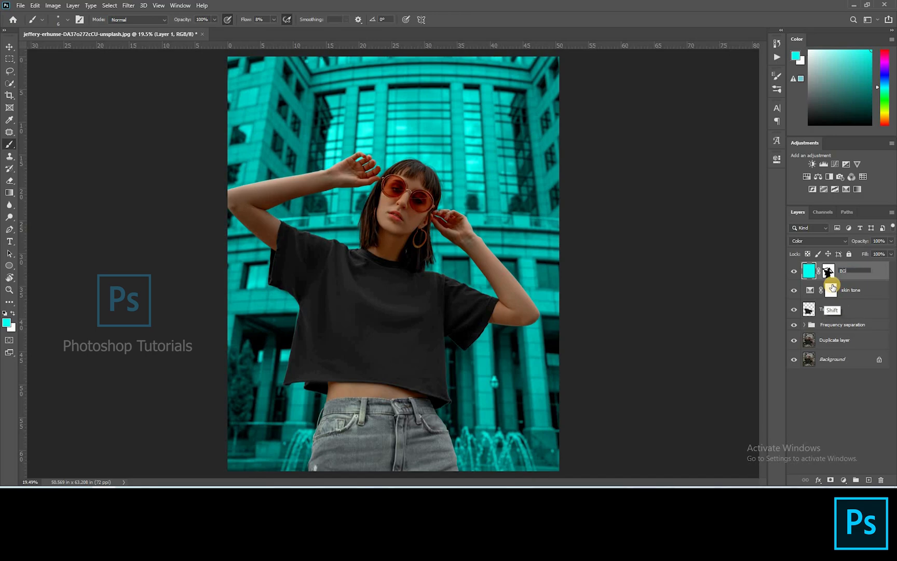
type("G")
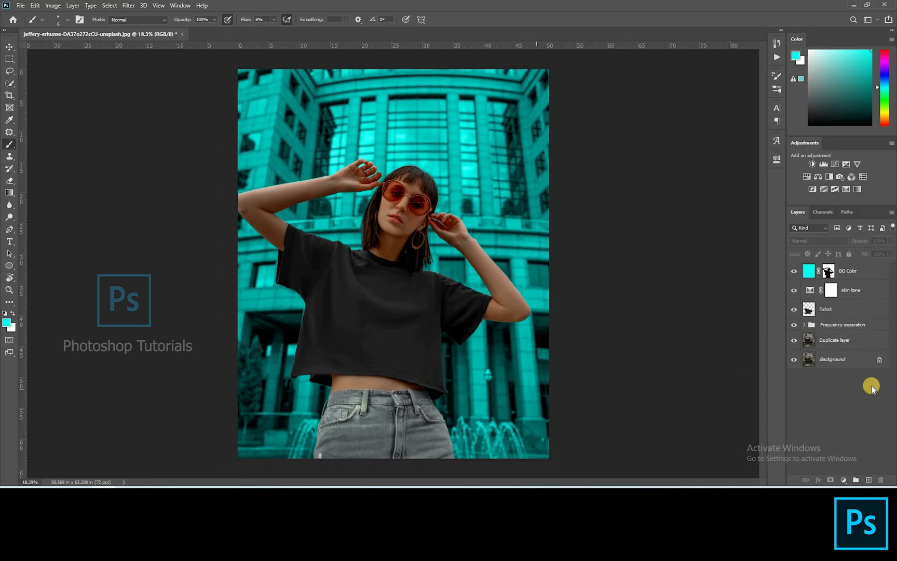
key("v")
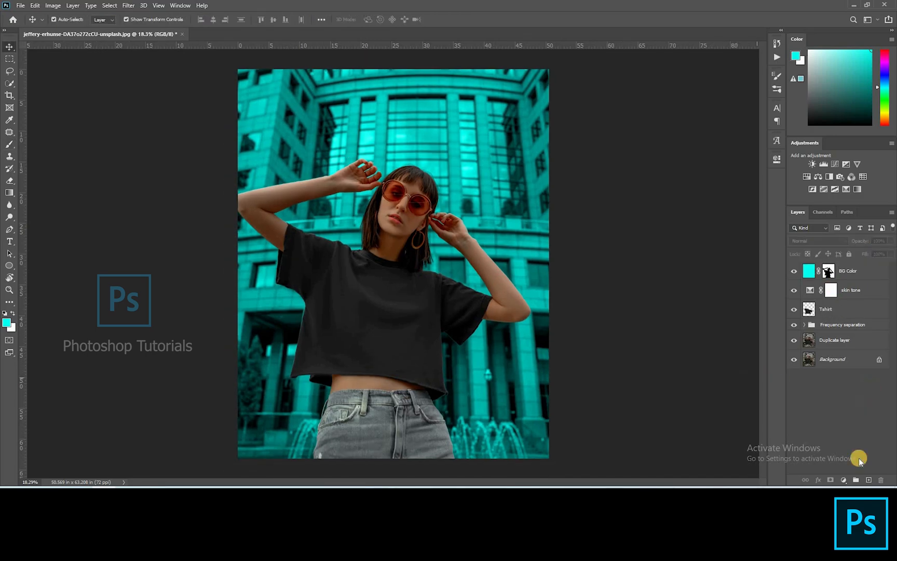
Step: Add a new empty layer on top named Local dodge and burn
left_click(861, 473)
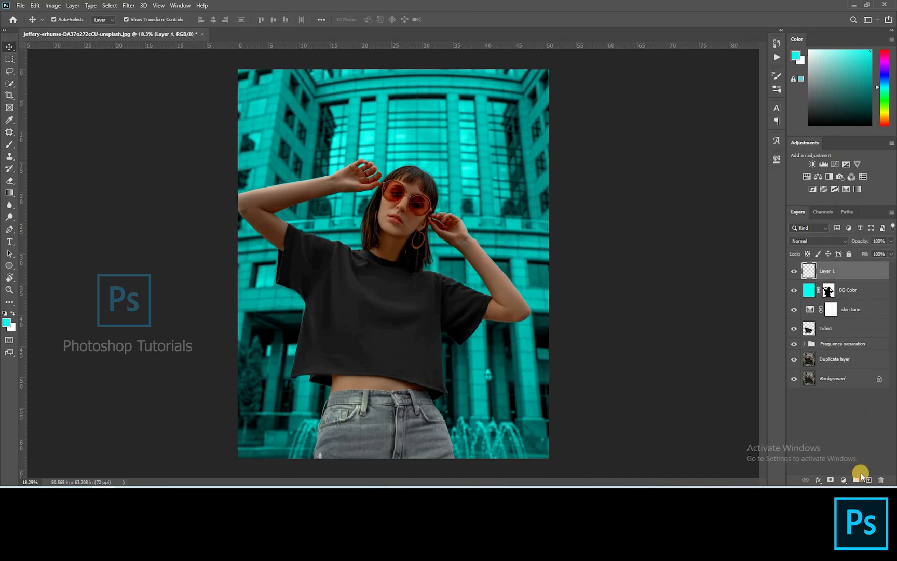
double_click(827, 271)
key("Return")
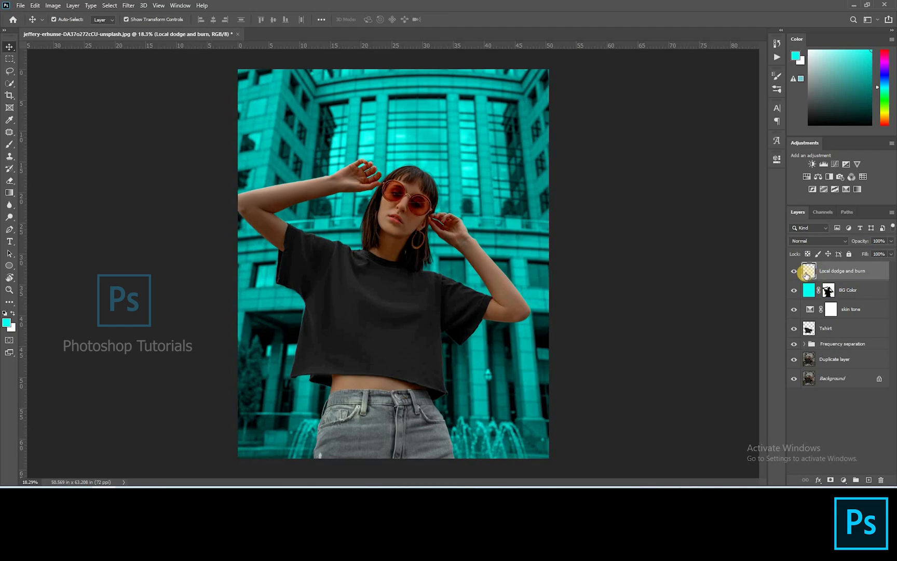
Step: Fill the new layer with 50% Gray and set its blend mode to Soft Light
key("shift+F5")
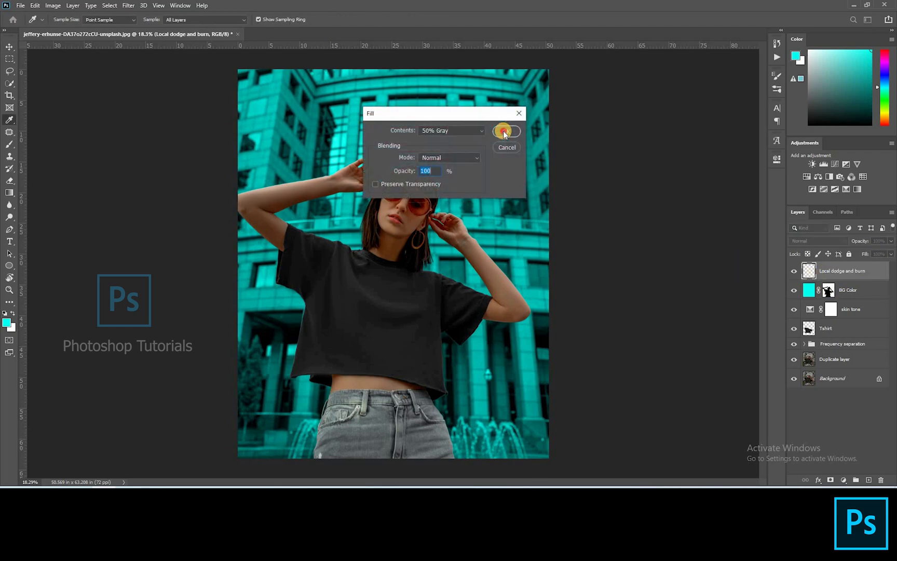
key("Return")
left_click(813, 242)
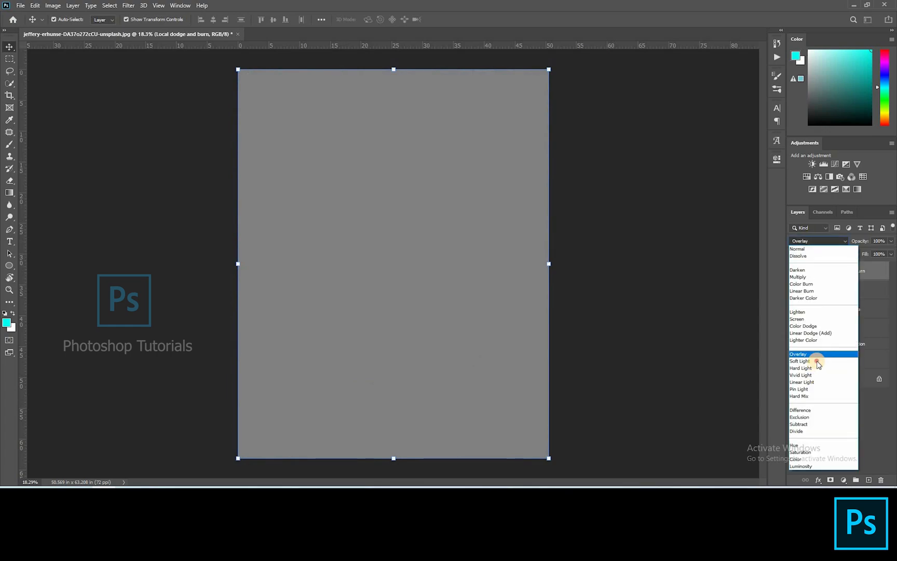
left_click(830, 362)
left_click(77, 247)
left_click(249, 294)
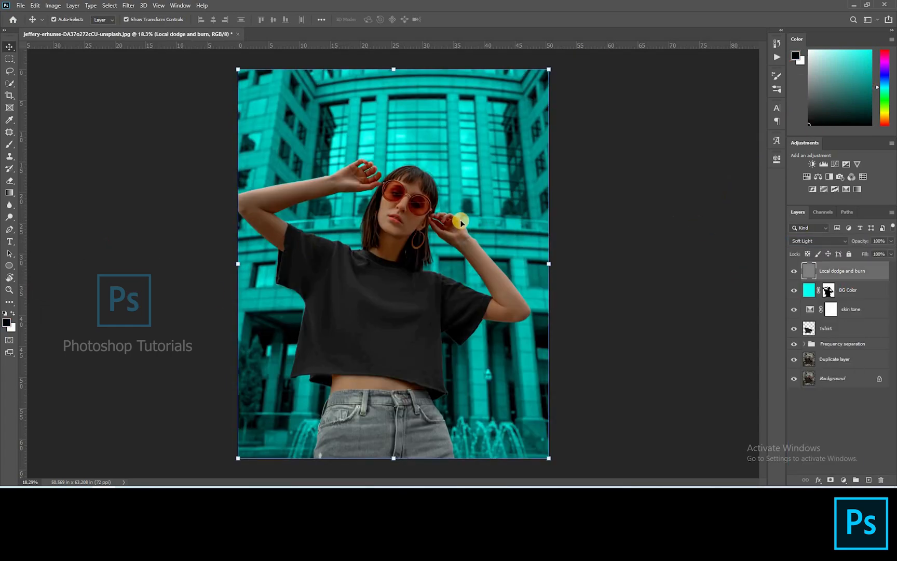
Step: Switch to a white brush at 2% flow and paint a soft highlight down the forehead and nose bridge
key("x")
scroll(402, 203, "up", 4)
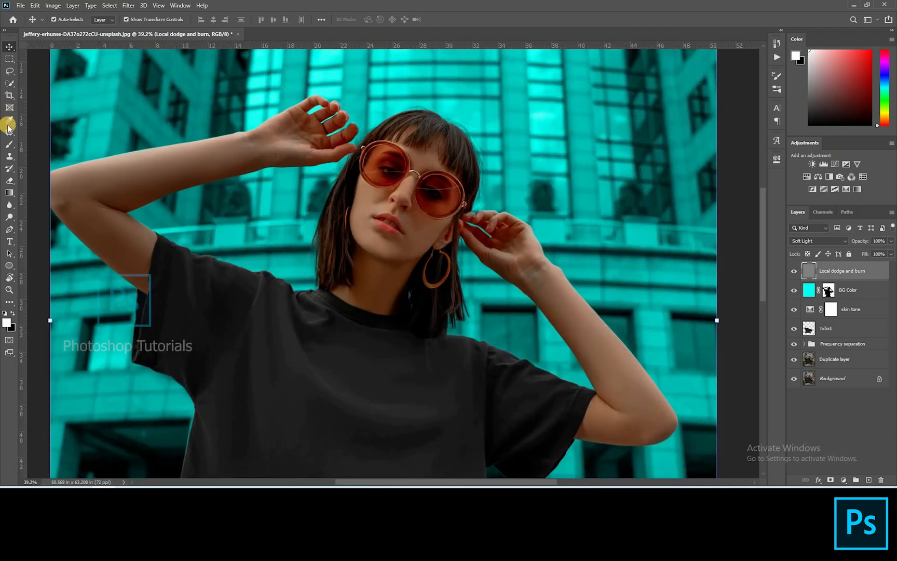
key("b")
left_click(270, 30)
left_click_drag(195, 66, 171, 64)
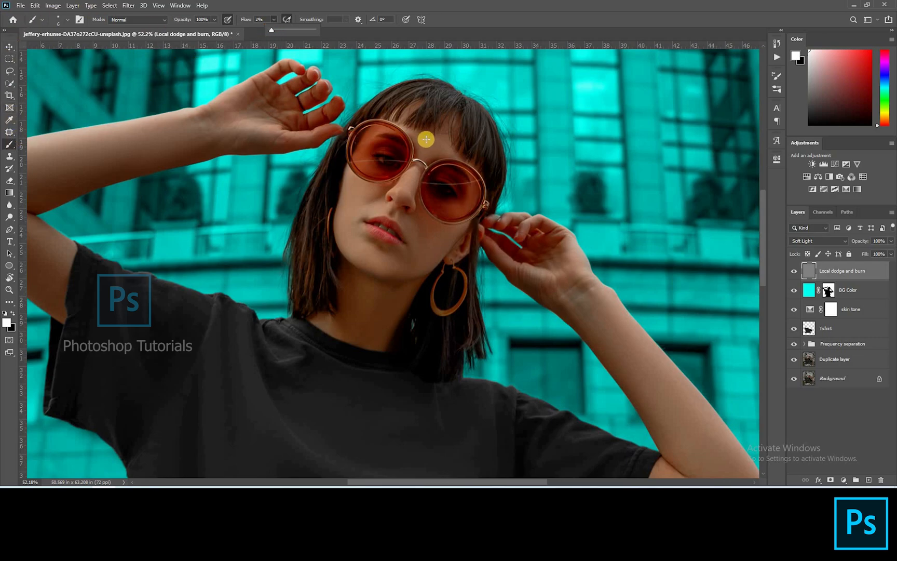
scroll(399, 197, "up", 2)
scroll(399, 197, "up", 4)
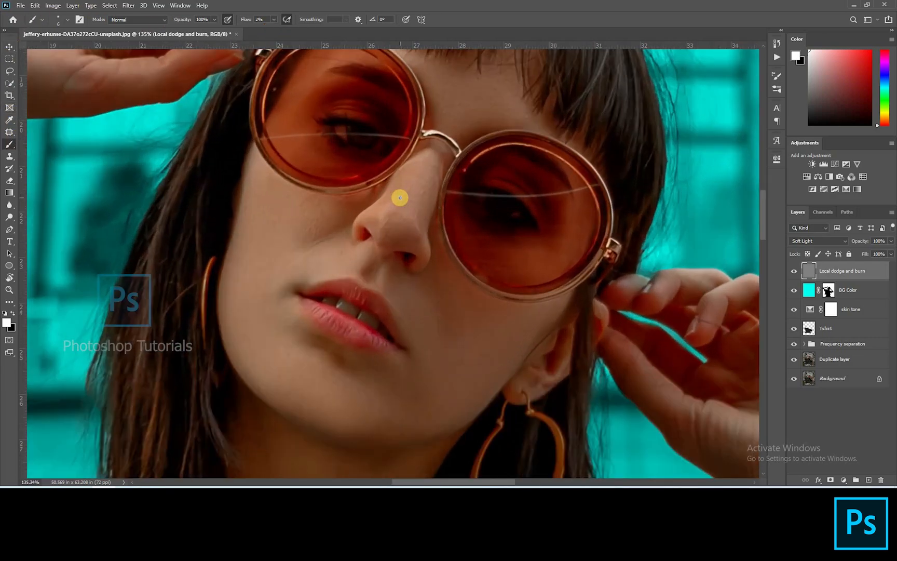
scroll(406, 123, "up", 2)
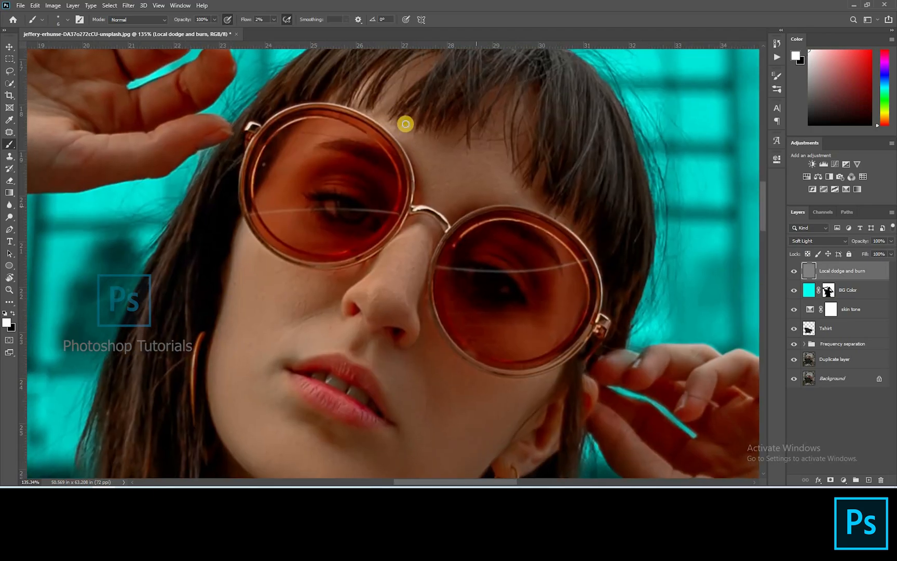
key("bracketright")
key("bracketright")
key("bracketright")
key("bracketright")
key("bracketright")
key("bracketright")
key("bracketright")
key("bracketright")
mouse_move(379, 112)
left_mouse_down()
mouse_move(406, 131)
mouse_move(419, 161)
mouse_move(422, 142)
mouse_move(399, 118)
mouse_move(430, 151)
mouse_move(482, 156)
mouse_move(466, 194)
mouse_move(516, 200)
mouse_move(438, 194)
left_mouse_up()
Step: Brighten the nose bridge further with smaller white brush strokes
key("bracketleft")
mouse_move(378, 292)
left_mouse_down()
mouse_move(373, 295)
mouse_move(393, 287)
left_mouse_up()
key("bracketright")
mouse_move(396, 241)
left_mouse_down()
mouse_move(425, 220)
mouse_move(435, 241)
mouse_move(414, 290)
left_mouse_up()
key("bracketright")
scroll(413, 305, "up", 3)
key("bracketright")
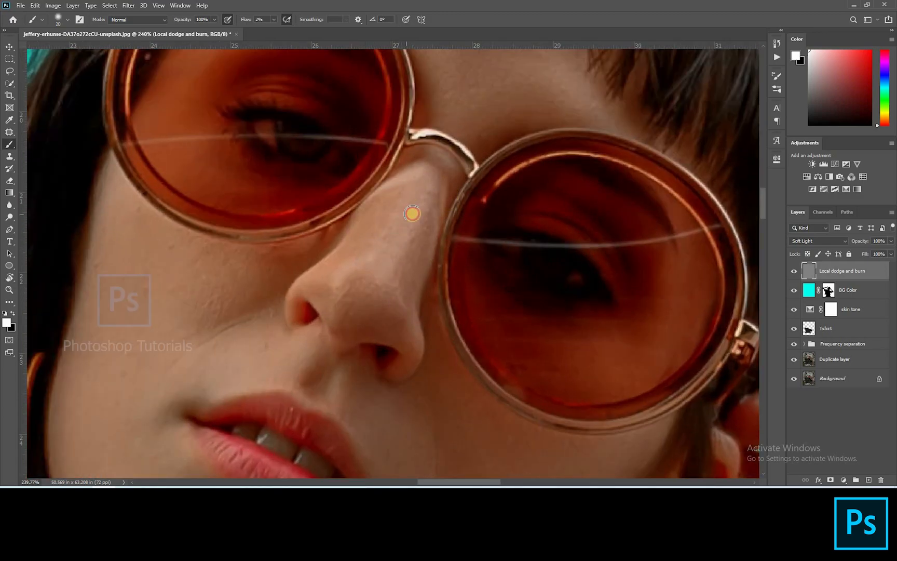
key("bracketleft")
key("bracketleft")
key("bracketleft")
key("bracketleft")
key("bracketleft")
mouse_move(427, 230)
left_mouse_down()
mouse_move(409, 301)
mouse_move(432, 244)
mouse_move(413, 297)
mouse_move(443, 177)
left_mouse_up()
key("bracketleft")
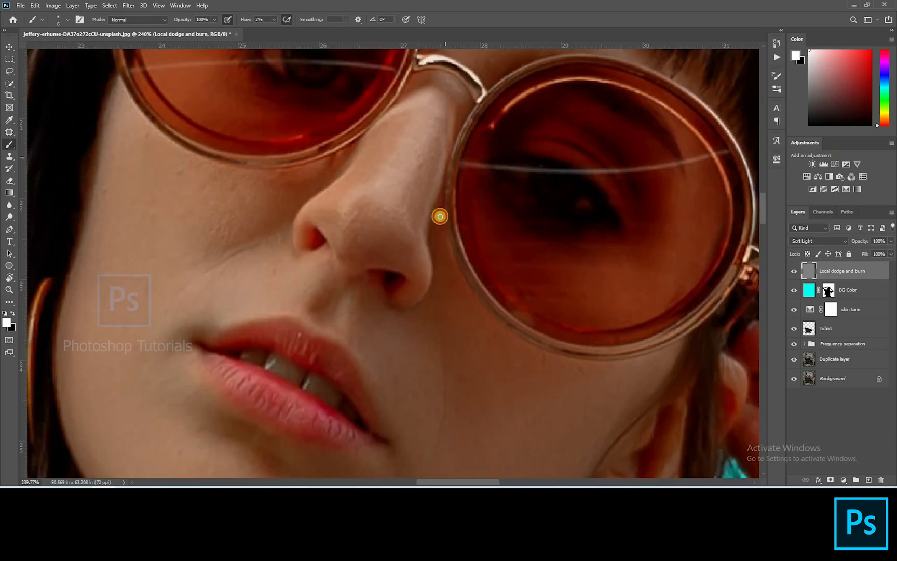
Step: Rotate the canvas and dodge highlights along the nose bridge and tip with a small white brush
key("r")
left_click_drag(374, 198, 387, 272)
key("b")
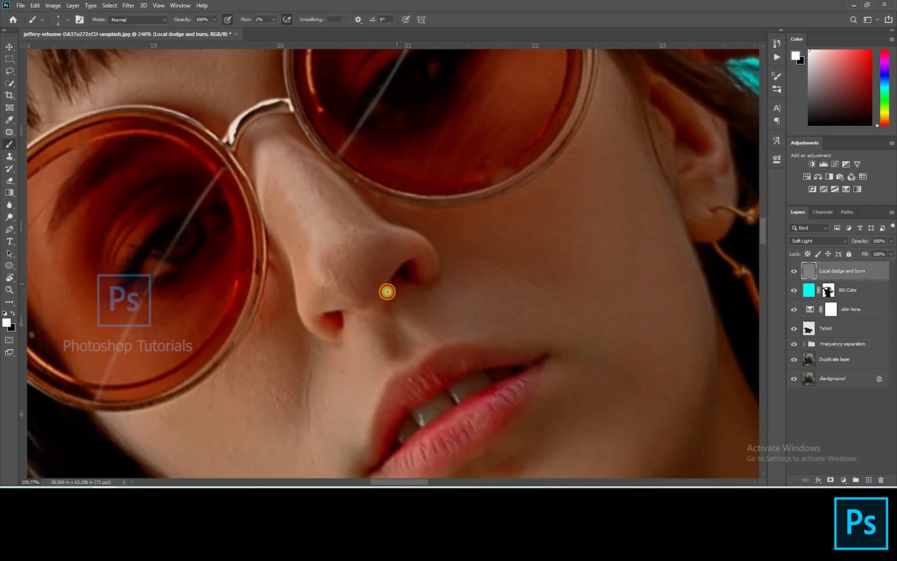
key("r")
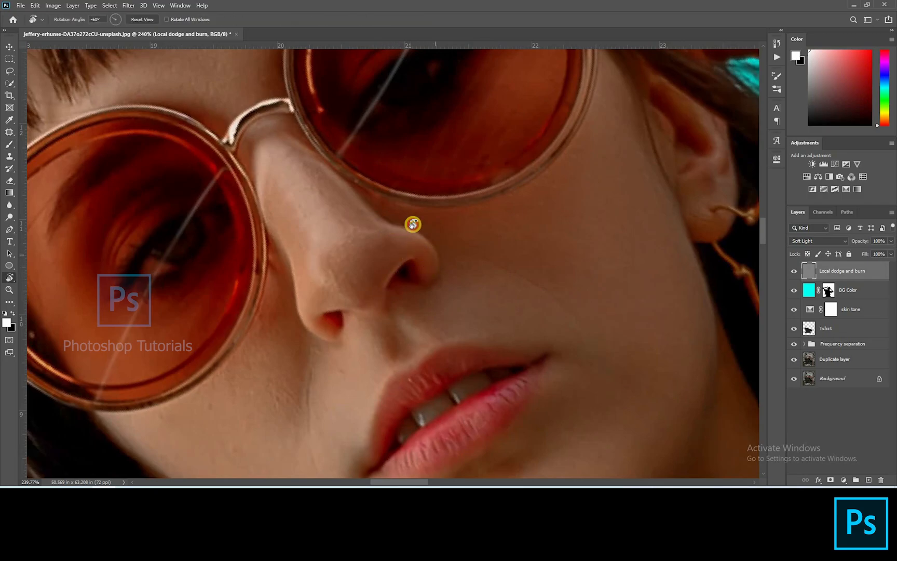
left_click_drag(413, 224, 393, 340)
key("b")
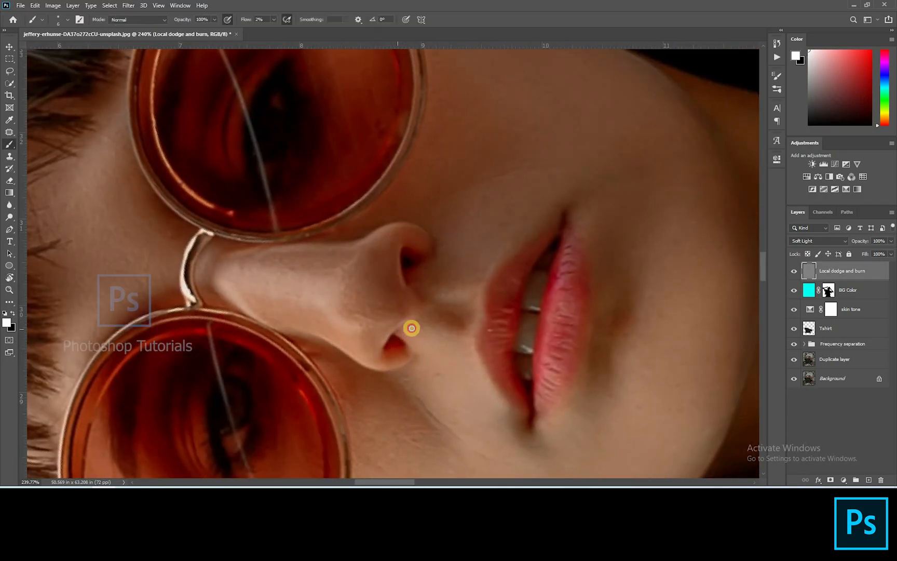
key("r")
mouse_move(448, 313)
left_mouse_down()
mouse_move(450, 248)
mouse_move(343, 173)
left_mouse_up()
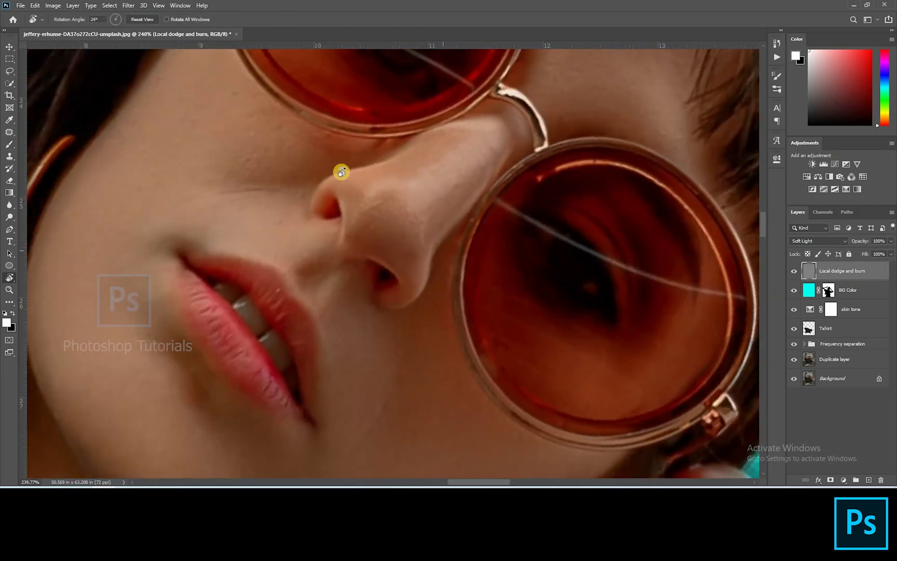
key("b")
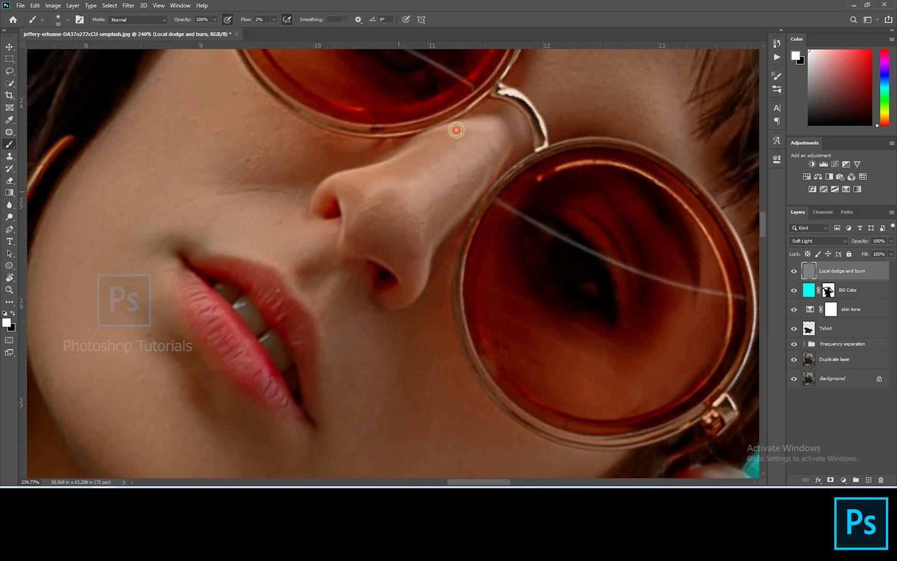
key("[")
mouse_move(368, 214)
left_mouse_down()
mouse_move(404, 183)
mouse_move(425, 199)
left_mouse_up()
key("bracketright")
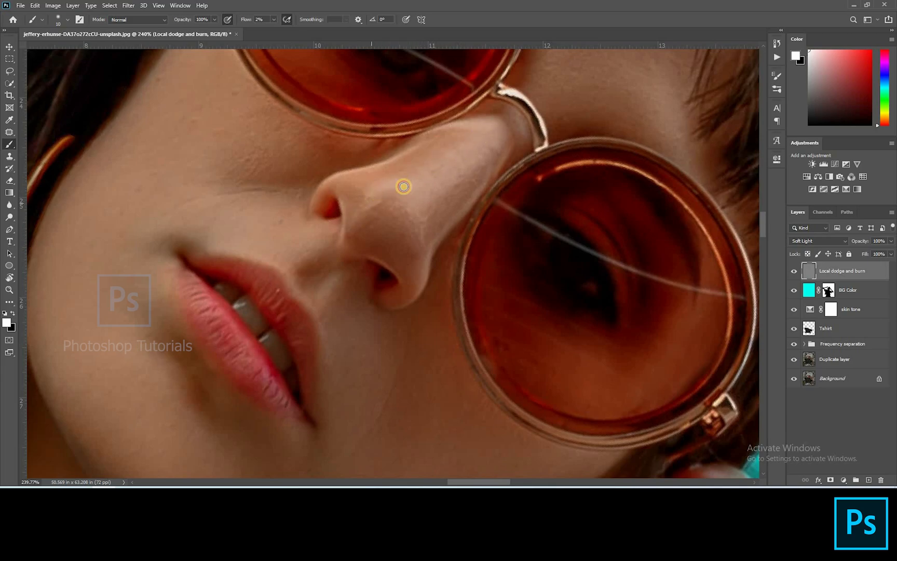
left_click_drag(345, 132, 451, 214)
key("bracketright")
key("bracketright")
Step: Dodge a soft highlight on the cheekbone with a larger white brush
left_click(274, 202)
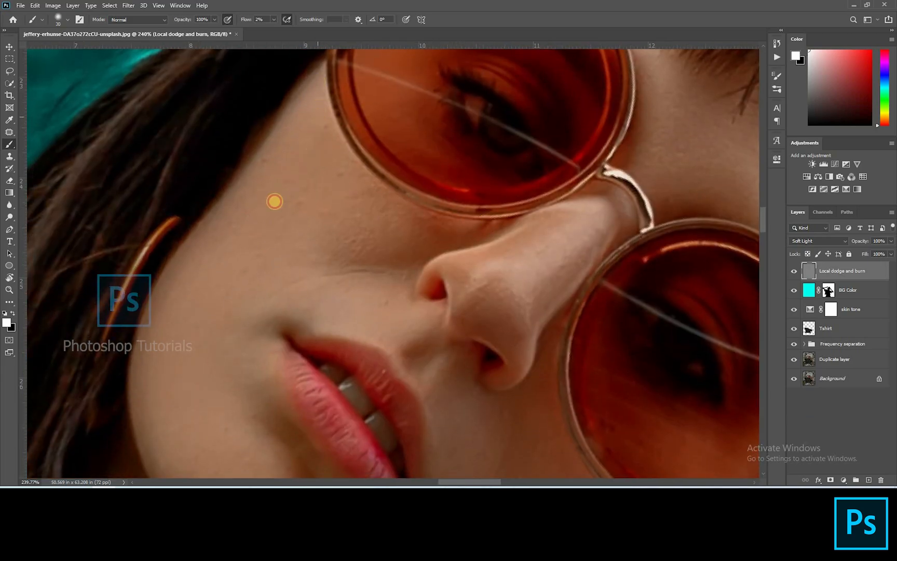
mouse_move(318, 306)
left_mouse_down()
mouse_move(358, 185)
mouse_move(278, 242)
left_mouse_up()
key("bracketleft")
key("bracketleft")
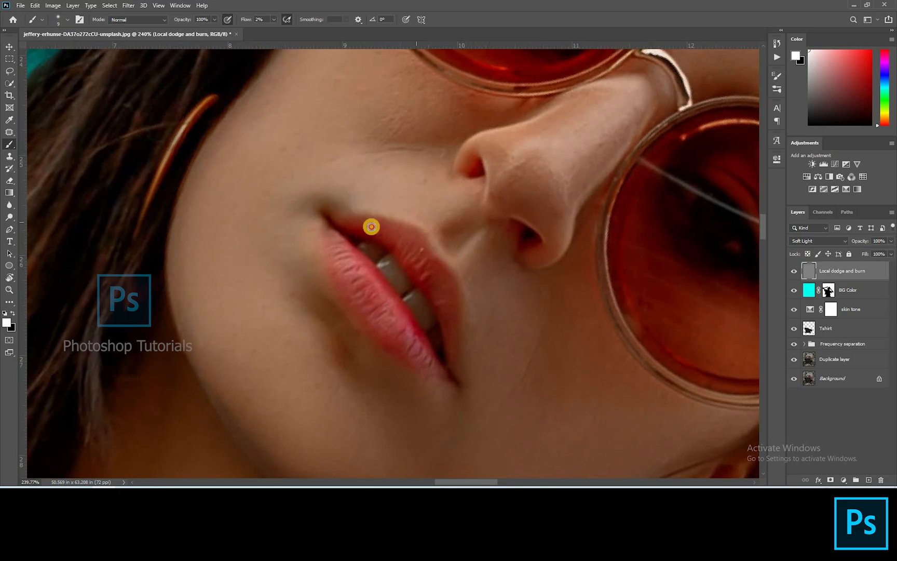
Step: Paint small white highlights on the upper and lower lips
left_click_drag(413, 314, 432, 225)
mouse_move(410, 168)
left_mouse_down()
mouse_move(447, 226)
mouse_move(422, 195)
left_mouse_up()
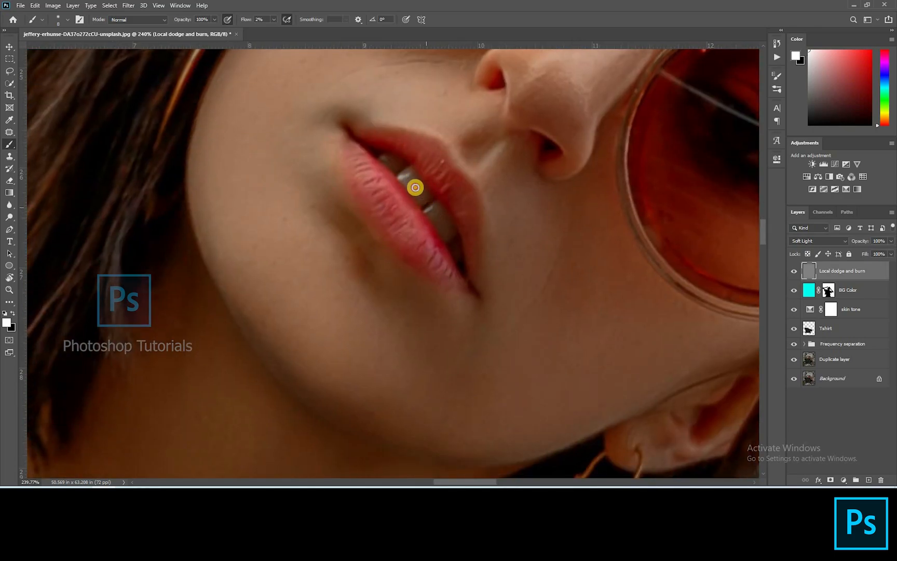
mouse_move(437, 205)
left_mouse_down()
mouse_move(437, 224)
mouse_move(461, 248)
left_mouse_up()
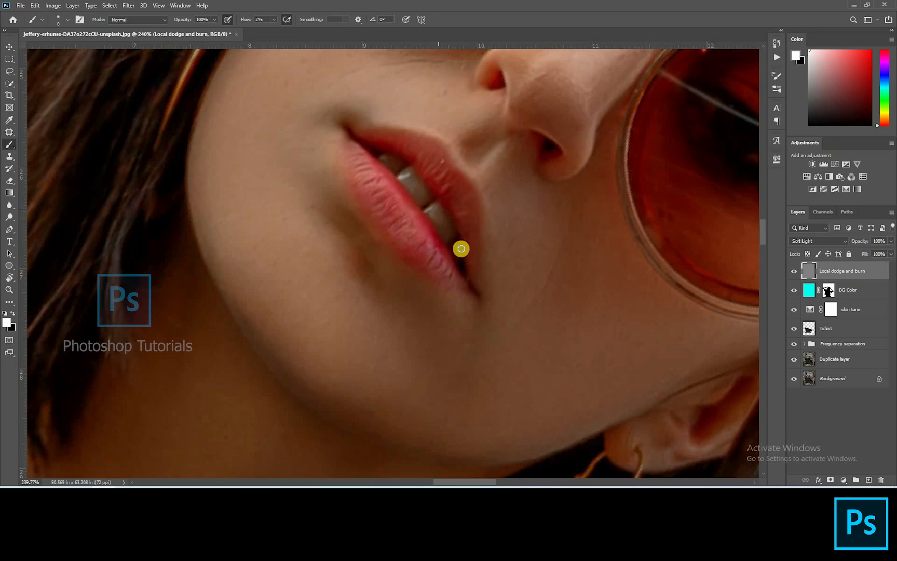
left_click_drag(398, 211, 416, 231)
key("]")
key("]")
key("]")
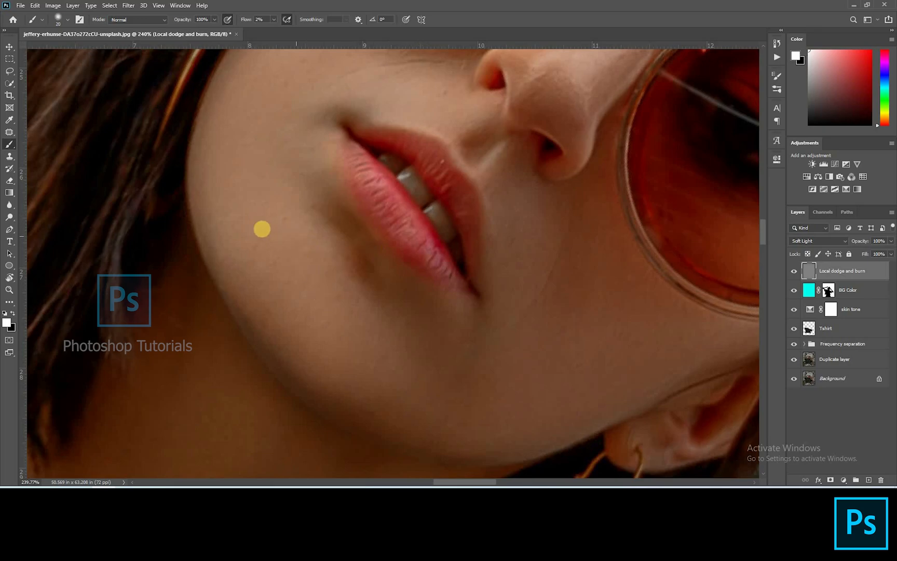
key("Escape")
Step: Rotate the canvas and dodge along the jawline below the ear with a small white brush
scroll(409, 307, "down", 6)
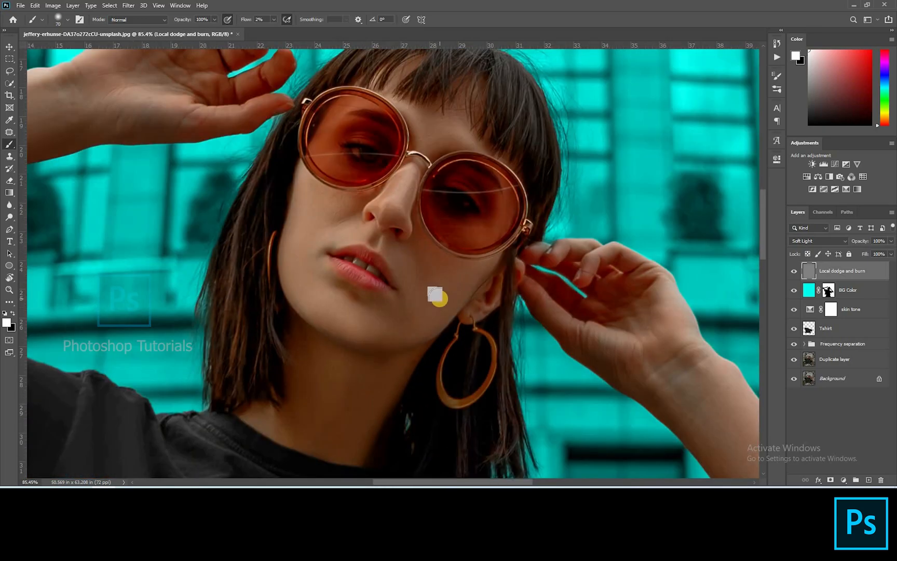
scroll(435, 293, "up", 2)
key("[")
key("[")
left_click_drag(461, 314, 392, 365)
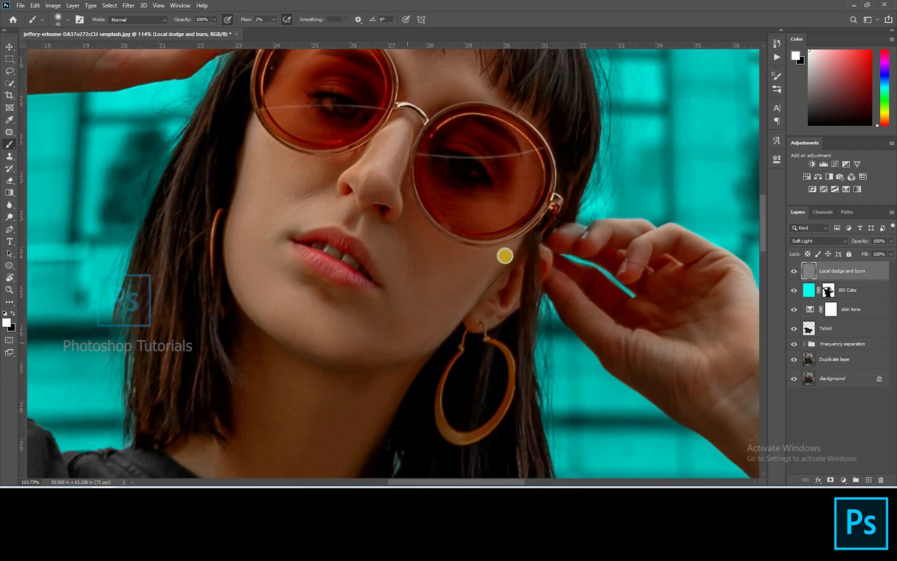
key("]")
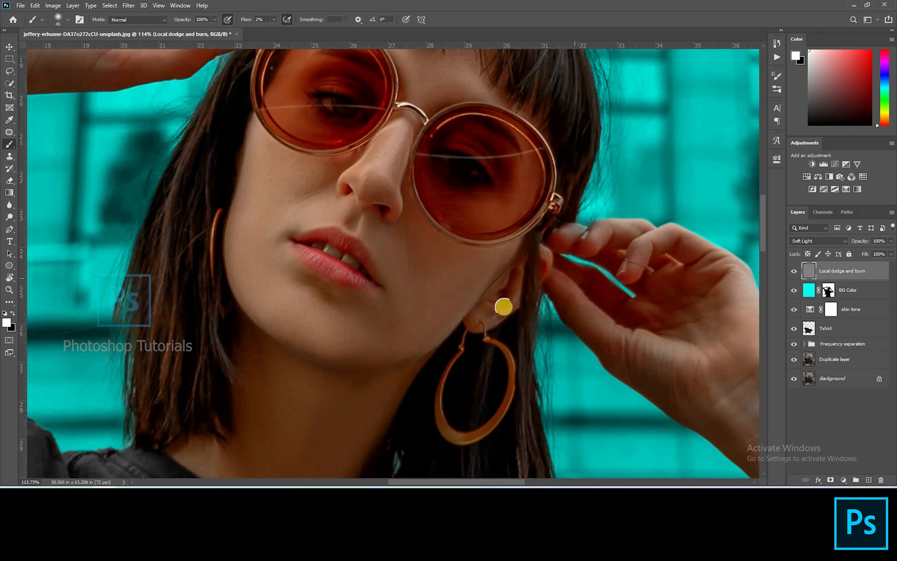
key("r")
mouse_move(503, 312)
left_mouse_down()
mouse_move(378, 198)
mouse_move(359, 199)
mouse_move(350, 220)
left_mouse_up()
scroll(326, 207, "up", 4)
key("[")
key("[")
key("[")
key("[")
left_click_drag(429, 145, 399, 162)
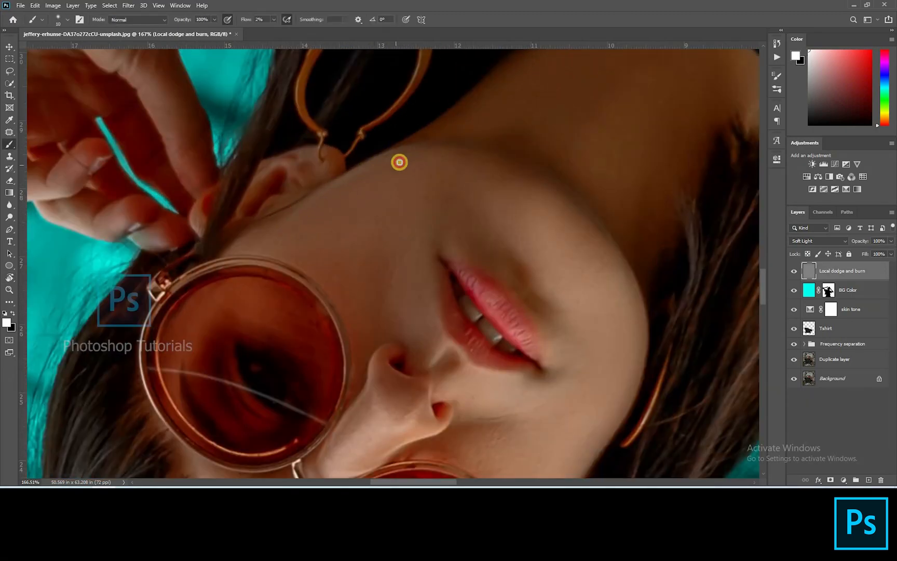
left_click_drag(242, 207, 278, 163)
Step: Dodge highlights on the ear and upper jaw with a larger white brush
key("]")
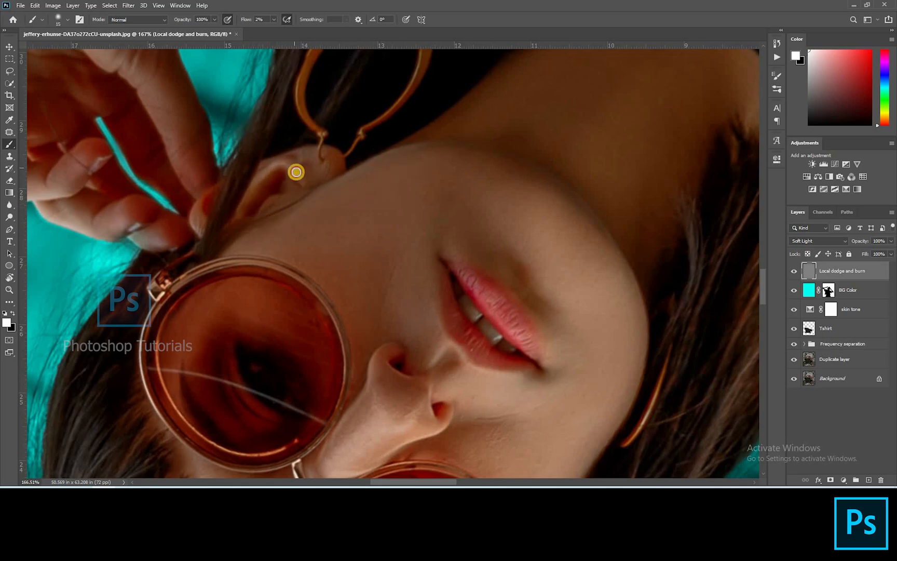
mouse_move(208, 233)
left_mouse_down()
mouse_move(291, 160)
mouse_move(330, 169)
mouse_move(308, 178)
left_mouse_up()
key("]")
left_click_drag(457, 150, 320, 229)
Step: Set brush flow to 6% and dodge highlights along the raised hand and wrist
mouse_move(471, 89)
left_mouse_down()
mouse_move(382, 164)
mouse_move(511, 242)
mouse_move(495, 185)
mouse_move(536, 351)
left_mouse_up()
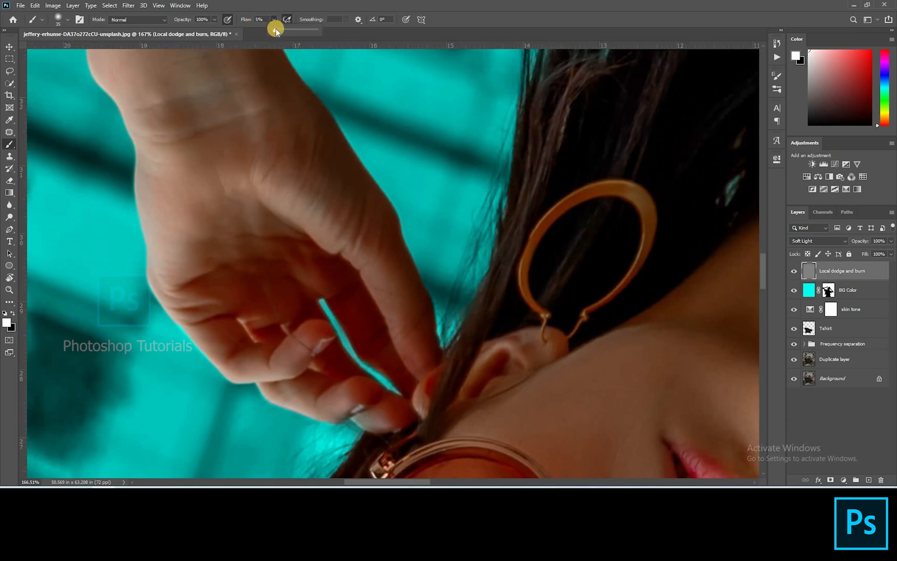
left_click_drag(276, 30, 276, 30)
key("[")
mouse_move(382, 282)
left_mouse_down()
mouse_move(414, 371)
mouse_move(447, 315)
left_mouse_up()
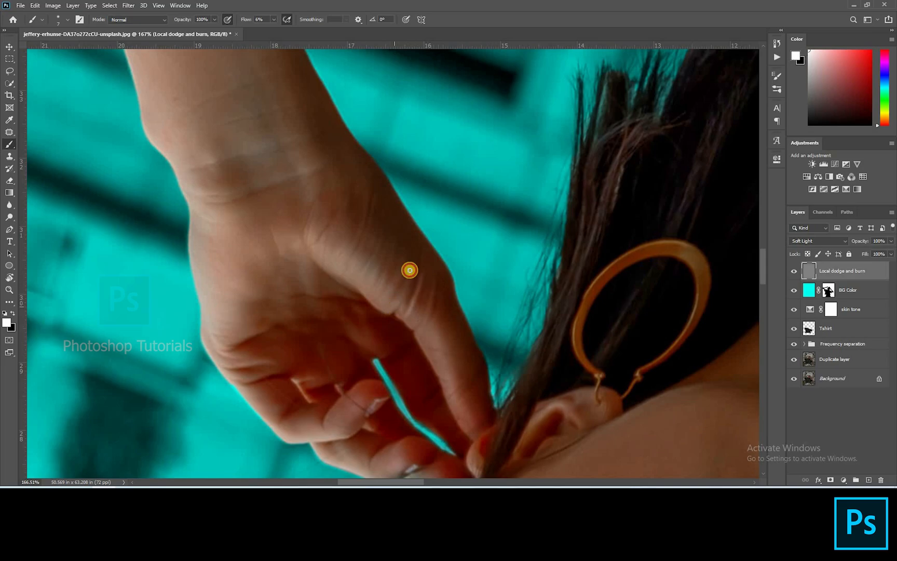
mouse_move(406, 258)
left_mouse_down()
mouse_move(384, 304)
mouse_move(387, 241)
left_mouse_up()
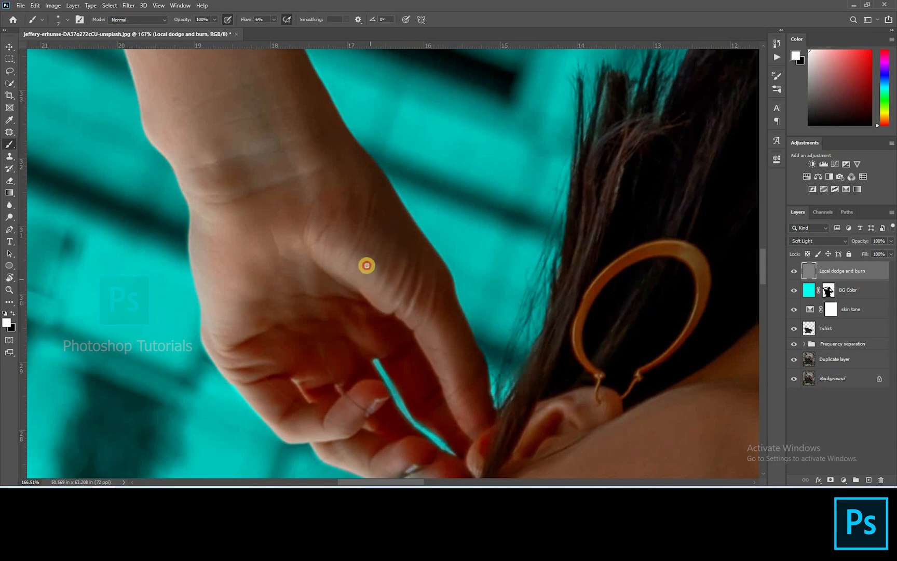
left_click_drag(353, 316, 368, 342)
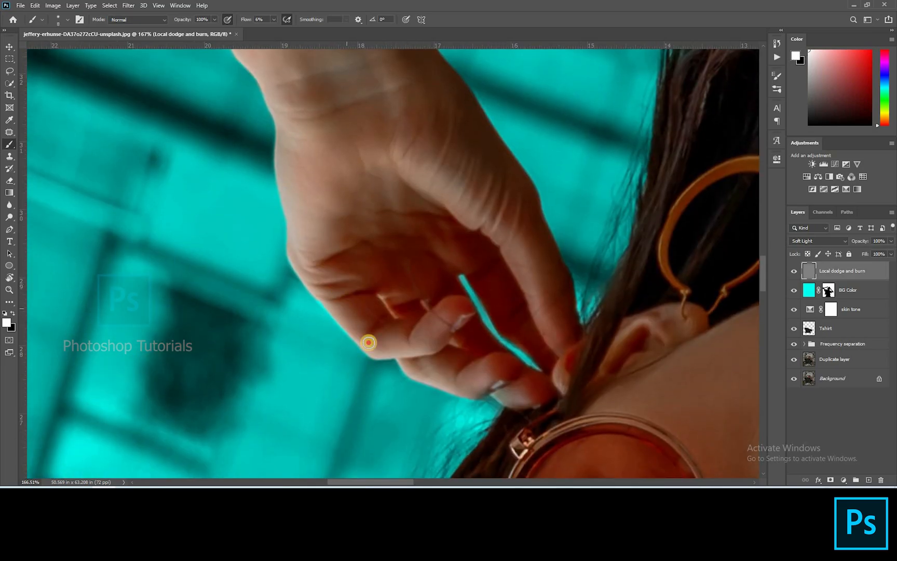
left_click_drag(450, 327, 390, 344)
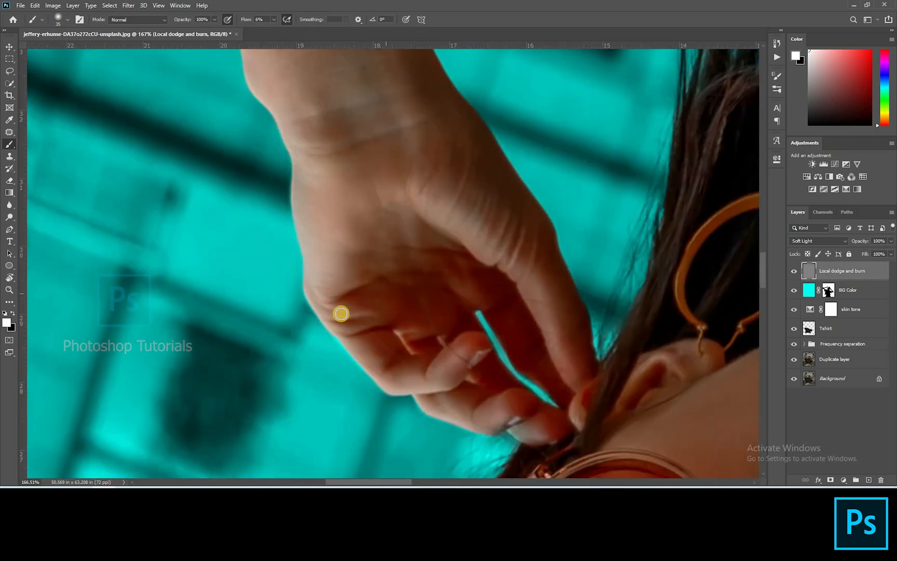
mouse_move(341, 315)
left_mouse_down()
mouse_move(369, 307)
mouse_move(337, 317)
mouse_move(362, 323)
mouse_move(413, 299)
left_mouse_up()
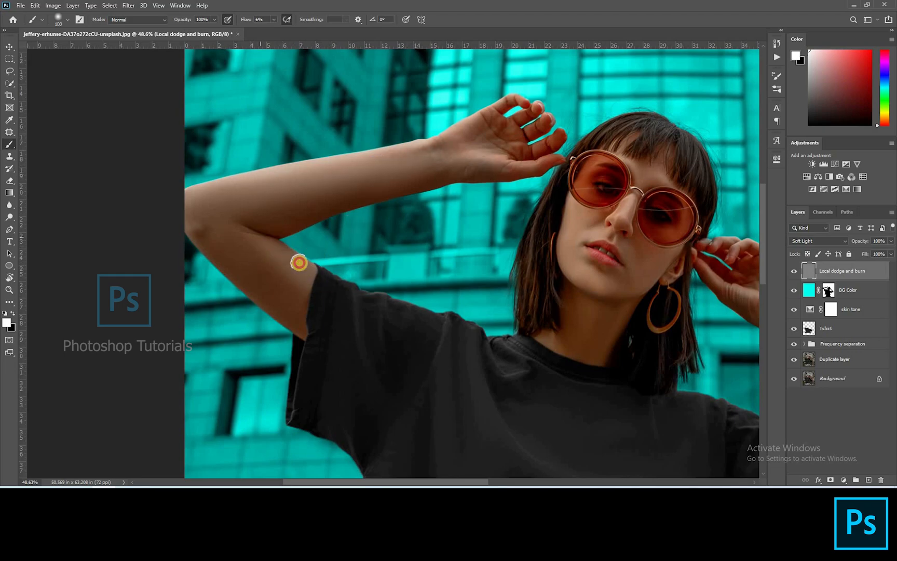
Step: Fit the image on screen and dodge highlights on the black T-shirt with a large white brush
key("bracketleft")
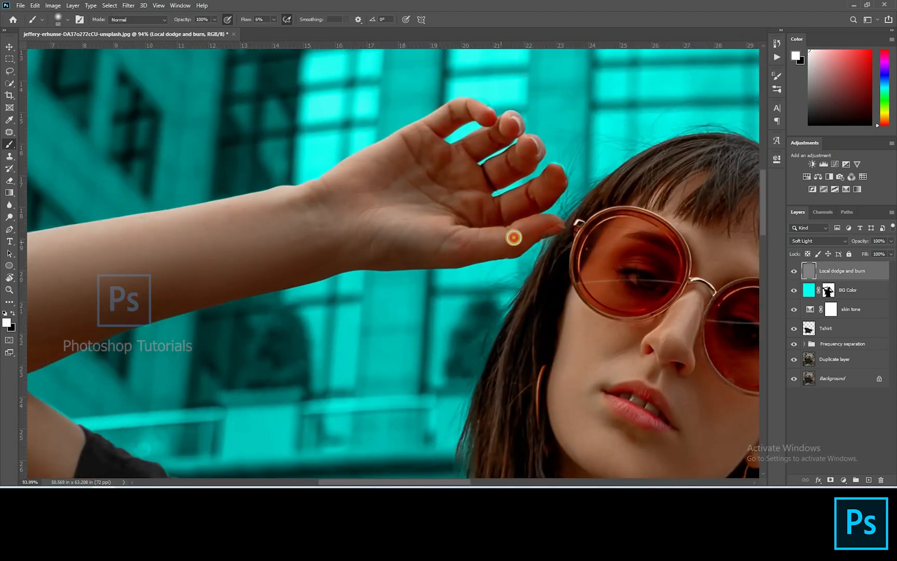
key("bracketleft")
key("bracketleft")
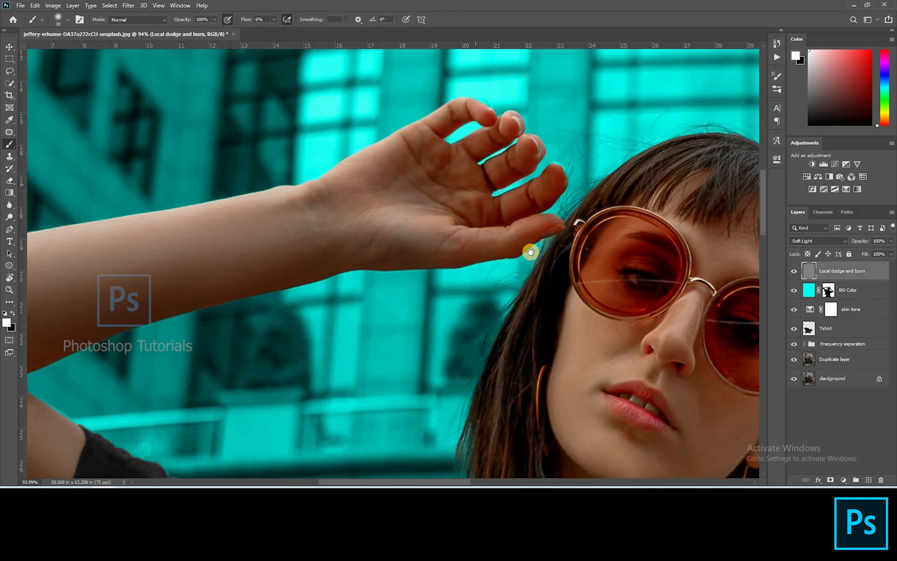
left_click_drag(530, 252, 363, 262)
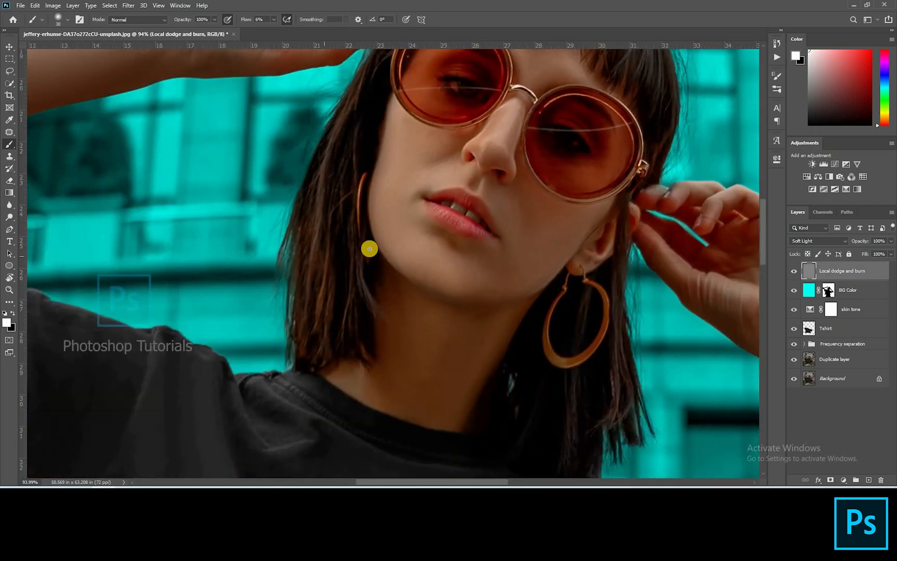
key("ctrl+0")
key("bracketright")
key("bracketright")
key("bracketright")
left_click(331, 361)
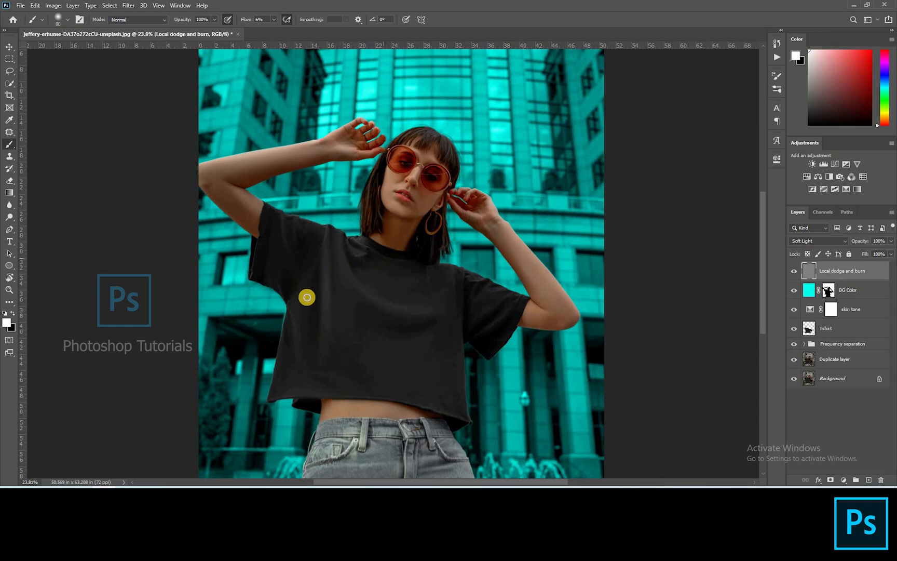
key("bracketright")
key("bracketright")
key("bracketright")
mouse_move(284, 370)
left_mouse_down()
mouse_move(282, 387)
mouse_move(295, 325)
left_mouse_up()
Step: Dodge highlights along the T-shirt's shoulders, collar and sleeve folds with smaller white brushes
scroll(295, 325, "up", 5)
key("bracketleft")
key("bracketleft")
key("bracketleft")
key("bracketleft")
key("bracketleft")
key("bracketleft")
key("bracketleft")
left_click_drag(281, 288, 271, 272)
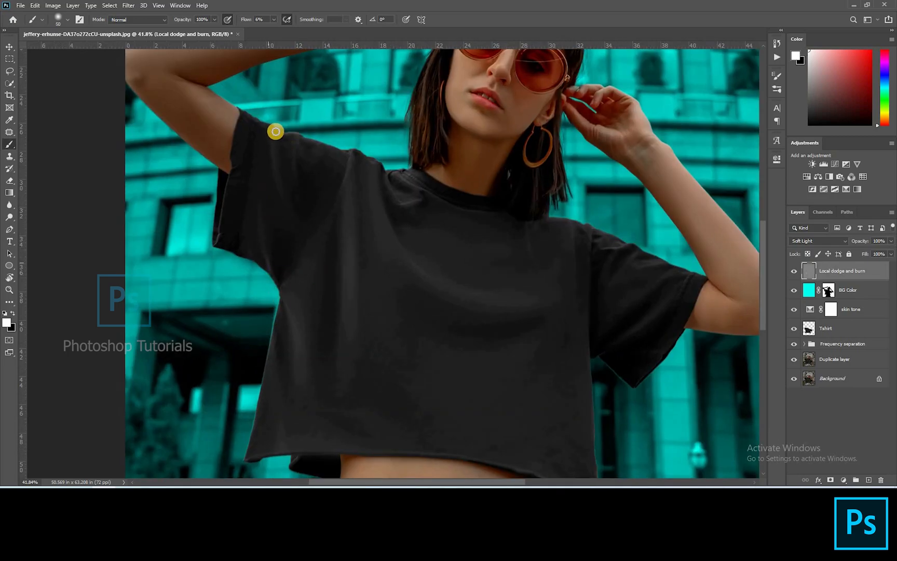
left_click_drag(381, 169, 382, 175)
key("bracketleft")
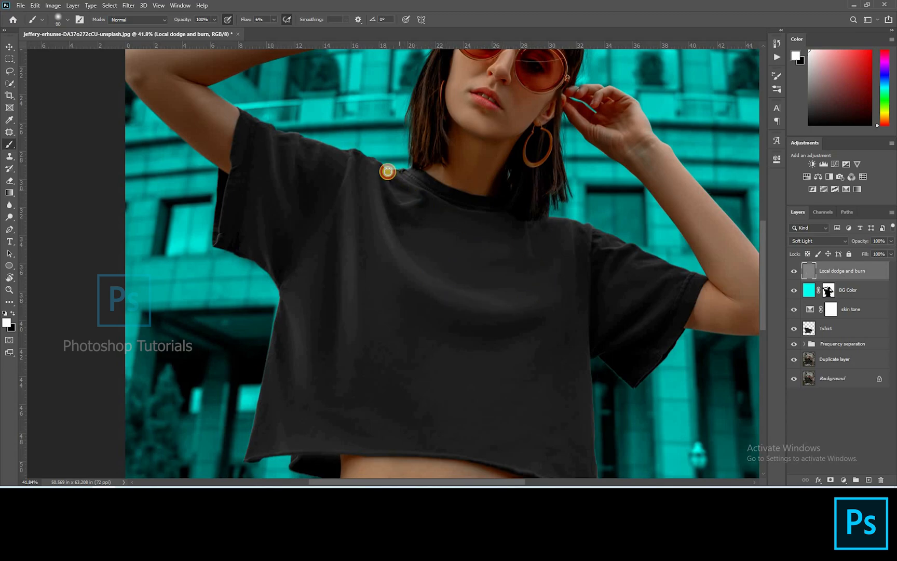
mouse_move(573, 228)
left_mouse_down()
mouse_move(458, 120)
mouse_move(415, 112)
left_mouse_up()
key("bracketright")
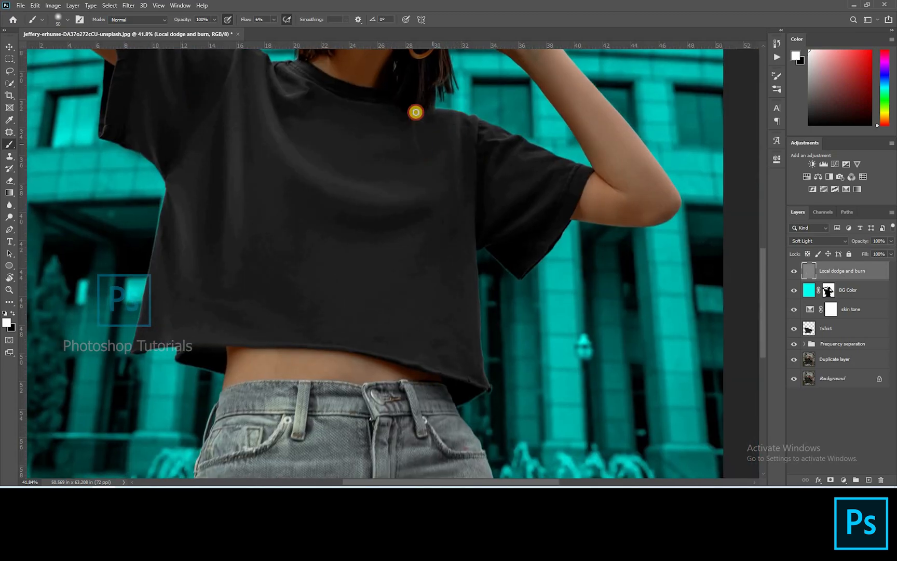
key("bracketleft")
left_click_drag(544, 158, 522, 141)
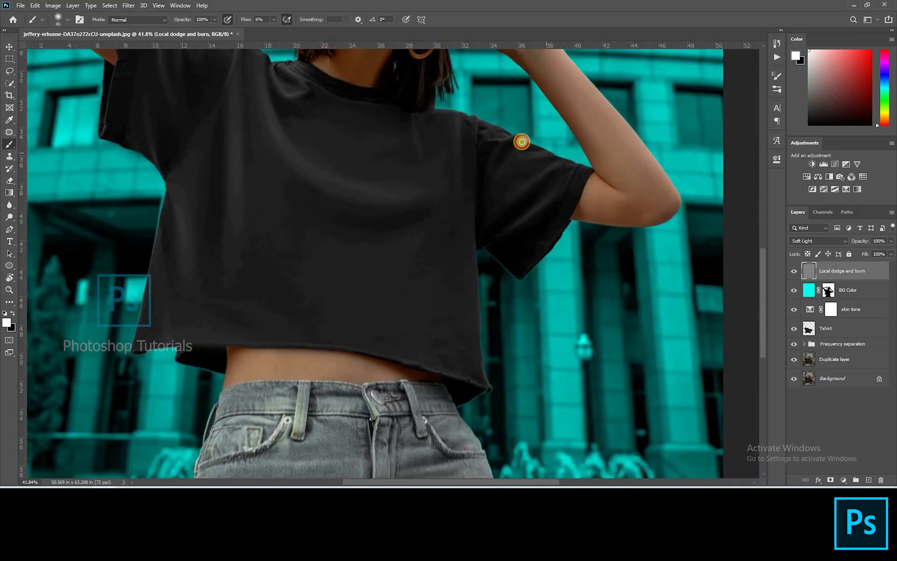
left_click_drag(495, 181, 502, 139)
left_click_drag(550, 67, 534, 166)
key("bracketright")
key("bracketright")
left_click_drag(433, 69, 523, 232)
Step: Dodge soft highlights across the front of the jeans
scroll(522, 231, "down", 12)
scroll(393, 382, "up", 6)
scroll(434, 454, "up", 5)
mouse_move(433, 454)
left_mouse_down()
mouse_move(496, 292)
mouse_move(464, 286)
left_mouse_up()
left_click_drag(542, 335, 457, 369)
left_click_drag(291, 328, 373, 329)
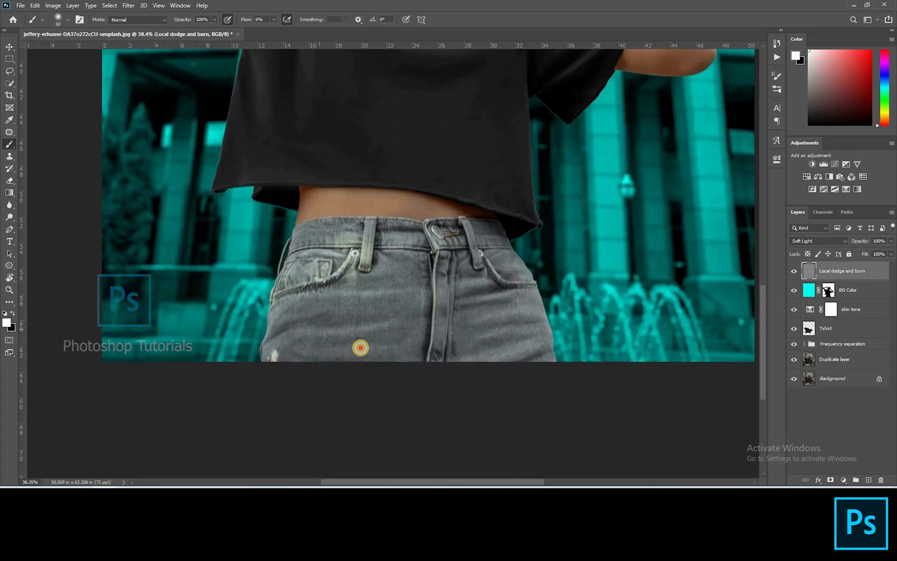
left_click_drag(285, 311, 364, 293)
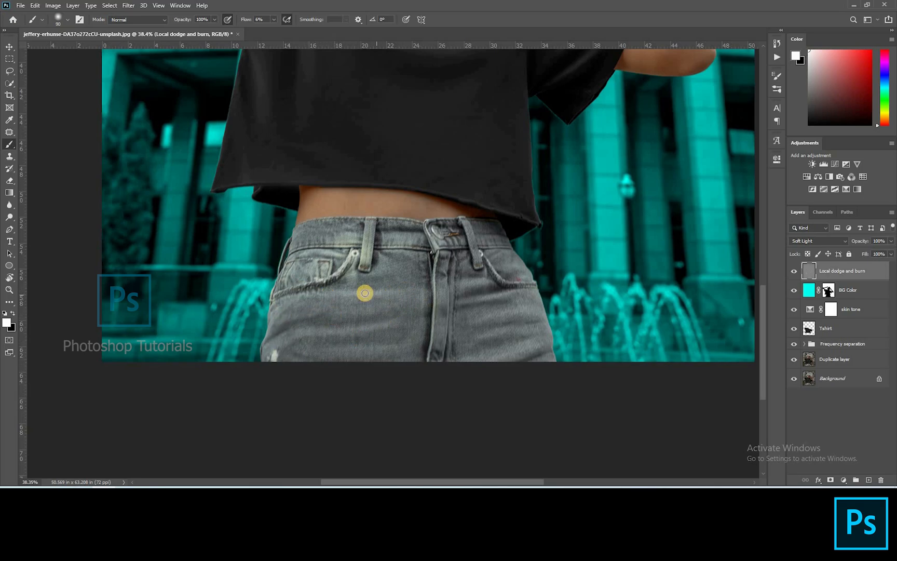
scroll(374, 283, "down", 3)
scroll(390, 239, "up", 2)
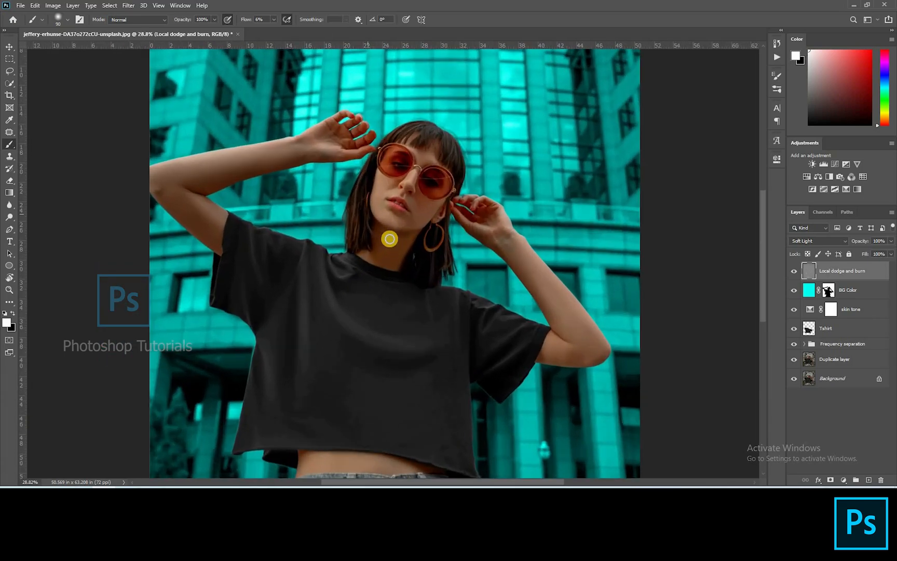
Step: Dodge highlights into the hair on top of the head and along the bangs with a small white brush
scroll(534, 142, "up", 5)
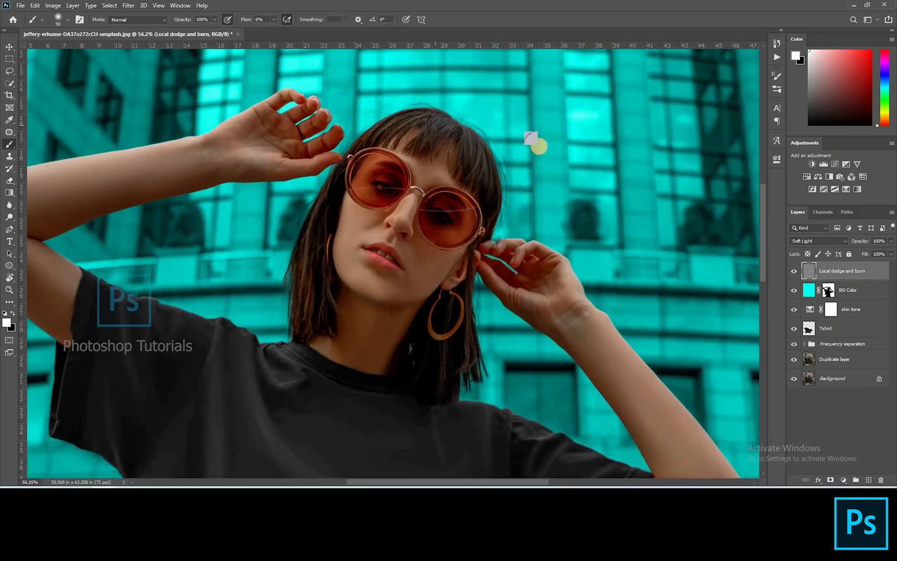
key("bracketleft")
key("bracketleft")
key("bracketleft")
key("bracketleft")
key("bracketleft")
key("bracketleft")
key("bracketleft")
key("bracketleft")
key("bracketleft")
key("bracketleft")
key("bracketleft")
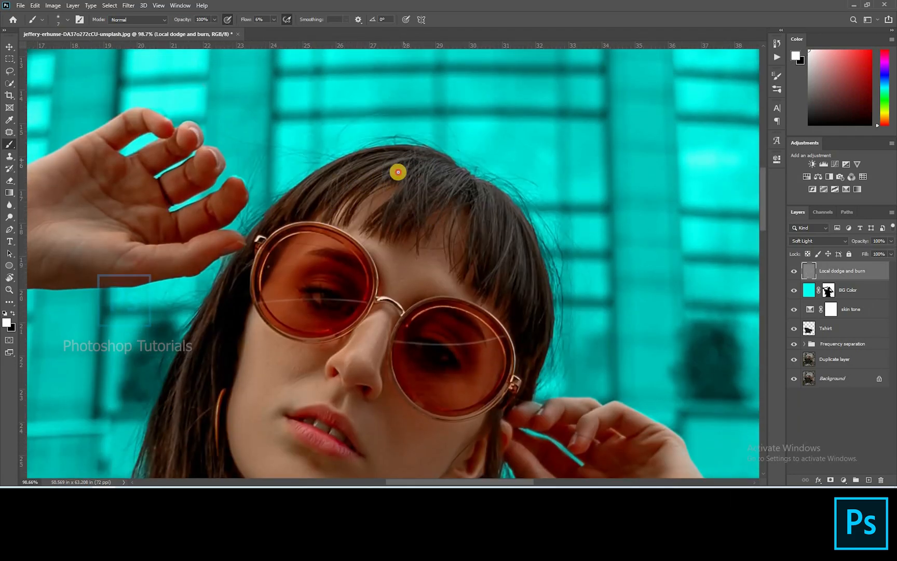
mouse_move(431, 165)
left_mouse_down()
mouse_move(426, 191)
mouse_move(461, 170)
mouse_move(487, 195)
left_mouse_up()
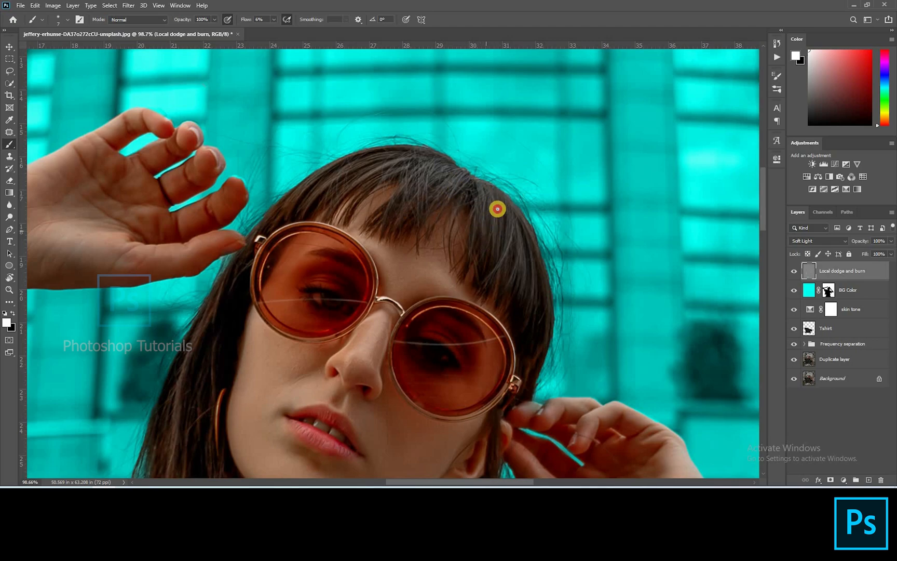
left_click_drag(522, 241, 481, 231)
left_click_drag(366, 180, 419, 155)
mouse_move(363, 168)
left_mouse_down()
mouse_move(329, 192)
mouse_move(345, 172)
mouse_move(319, 184)
left_mouse_up()
left_click_drag(420, 254, 465, 148)
key("bracketright")
key("bracketright")
key("bracketright")
key("bracketright")
left_click_drag(405, 246, 395, 268)
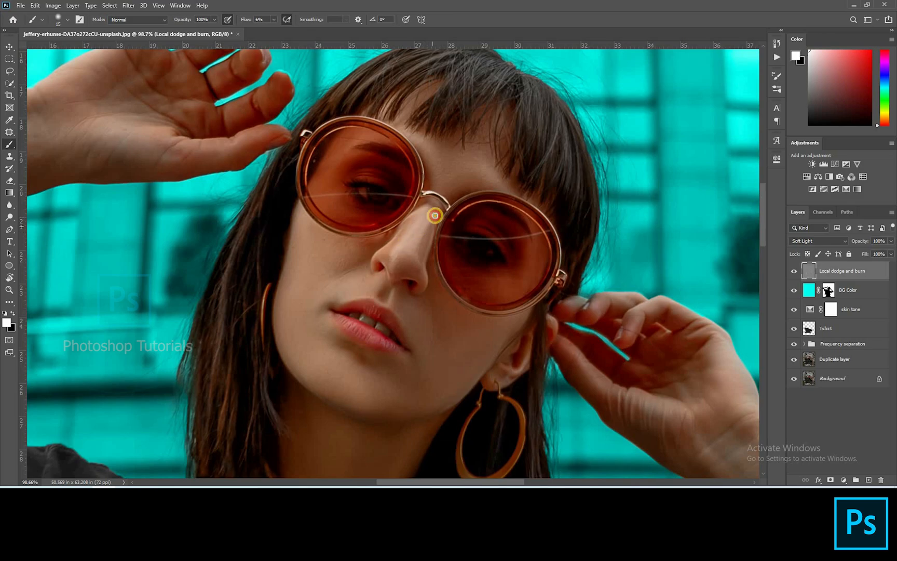
left_click_drag(398, 271, 397, 267)
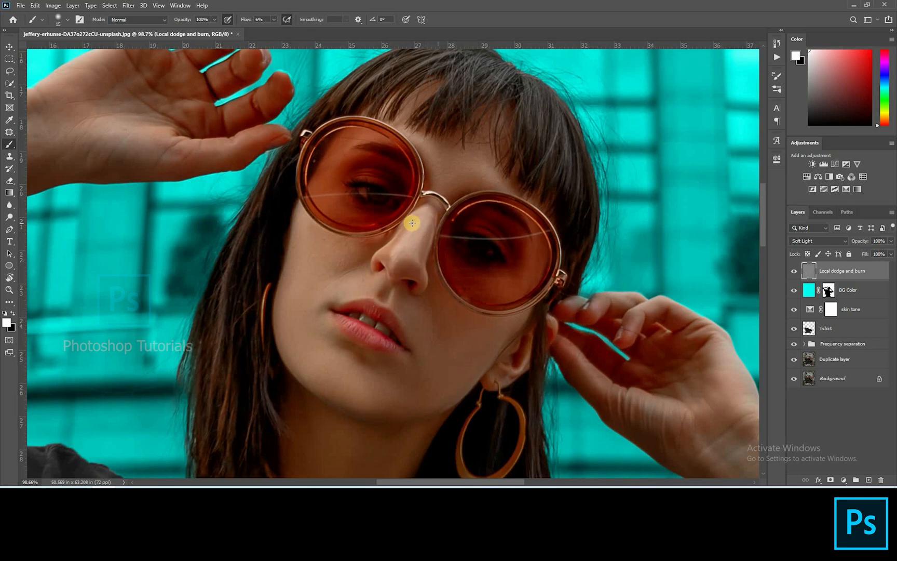
scroll(411, 222, "down", 8)
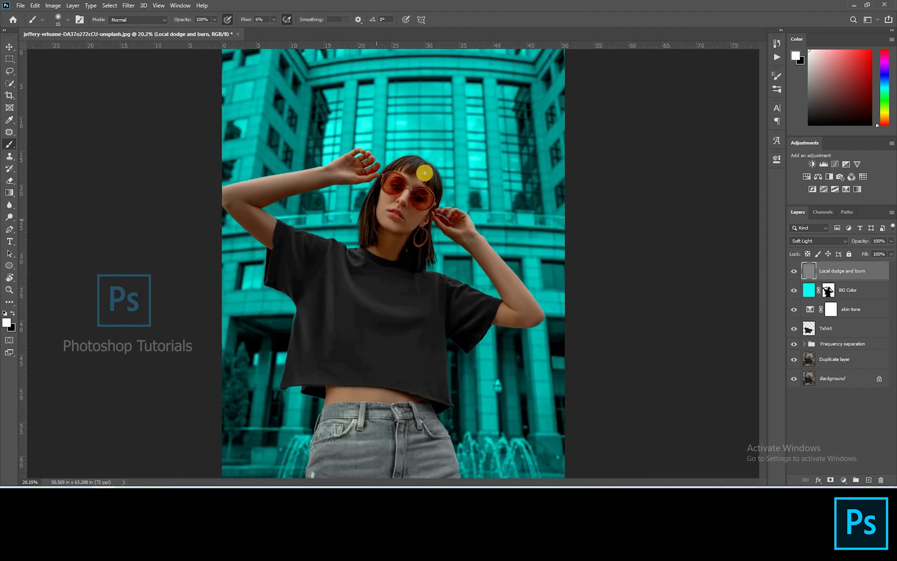
Step: Switch the brush color to black, set flow to 1%, and burn around the hair and face edges with a large brush
key("x")
scroll(397, 170, "up", 8)
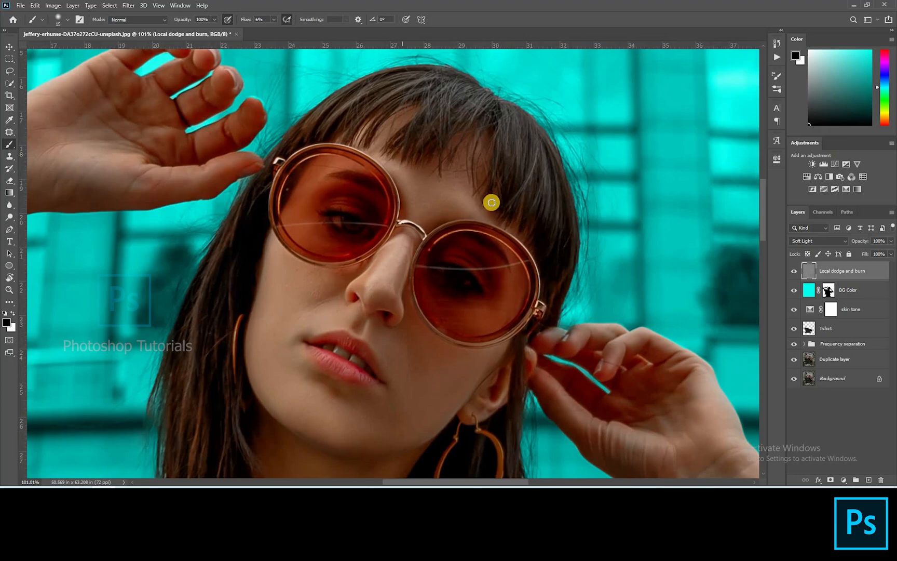
key("bracketright")
key("bracketright")
key("bracketright")
key("bracketright")
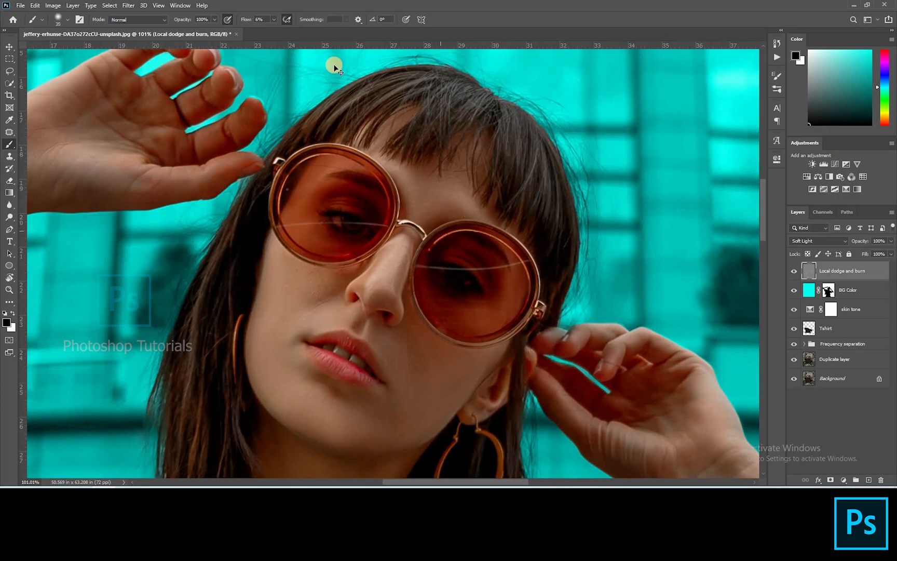
left_click(273, 19)
left_click(273, 28)
left_click(463, 241)
left_click_drag(407, 92, 392, 218)
key("bracketright")
key("bracketright")
key("bracketright")
left_click_drag(422, 182, 418, 226)
left_click_drag(488, 233, 545, 311)
mouse_move(426, 134)
left_mouse_down()
mouse_move(530, 192)
mouse_move(561, 282)
mouse_move(556, 345)
left_mouse_up()
left_click_drag(576, 224, 607, 130)
Step: Burn shadow along the side of the nose with a small black brush
key("bracketleft")
key("bracketleft")
key("bracketleft")
left_click_drag(469, 196, 417, 259)
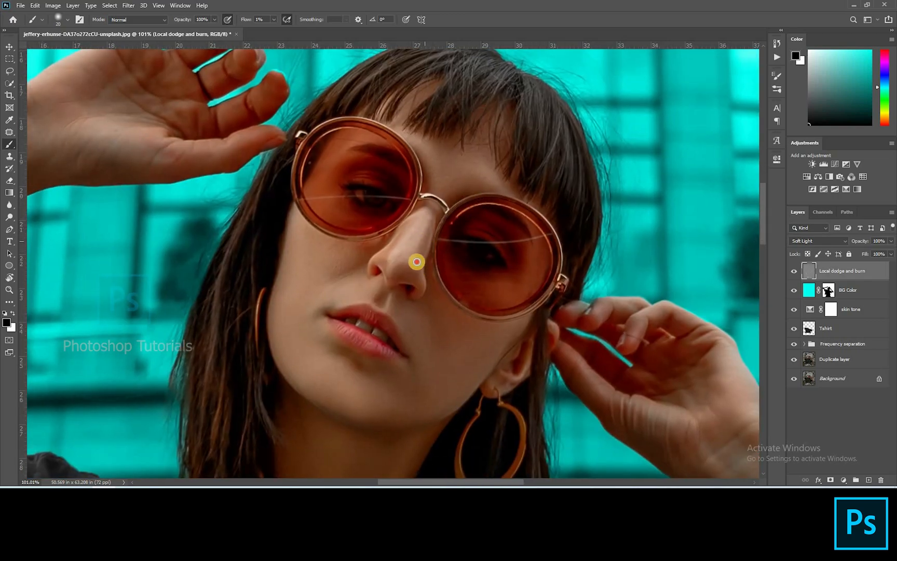
scroll(410, 249, "up", 3)
key("bracketleft")
key("bracketleft")
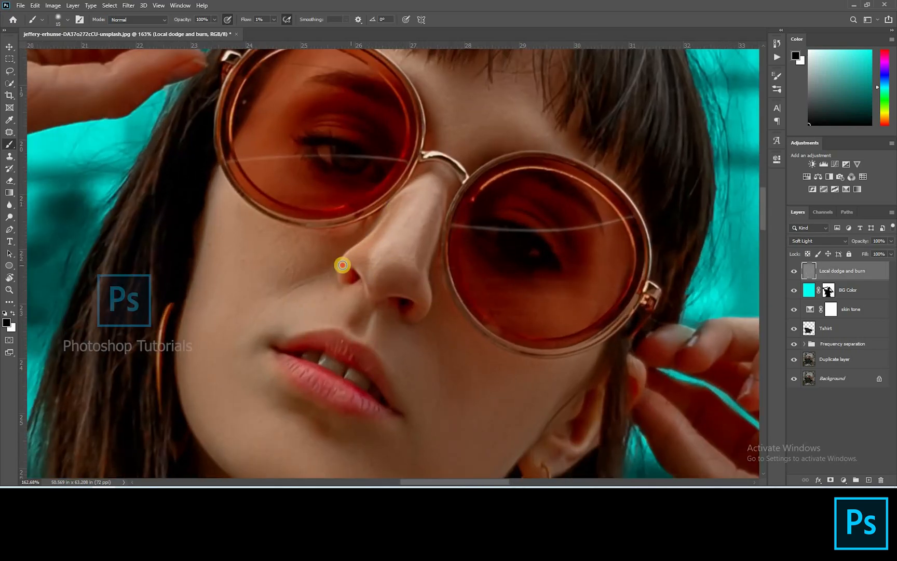
key("bracketleft")
left_click(378, 288)
left_click(117, 448)
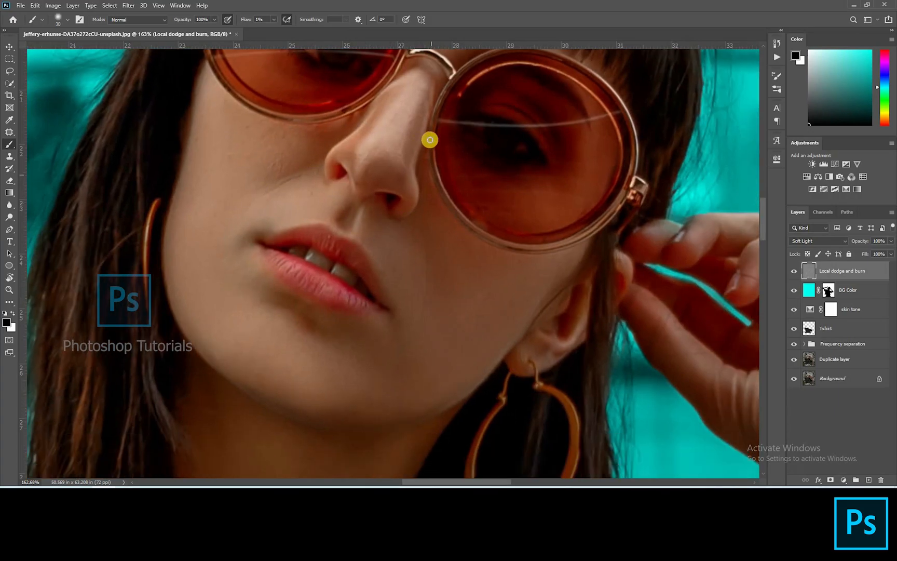
Step: Burn shadows beside the nose bridge and under the bangs with a smaller black brush
left_click_drag(431, 138, 431, 208)
left_click_drag(590, 236, 495, 340)
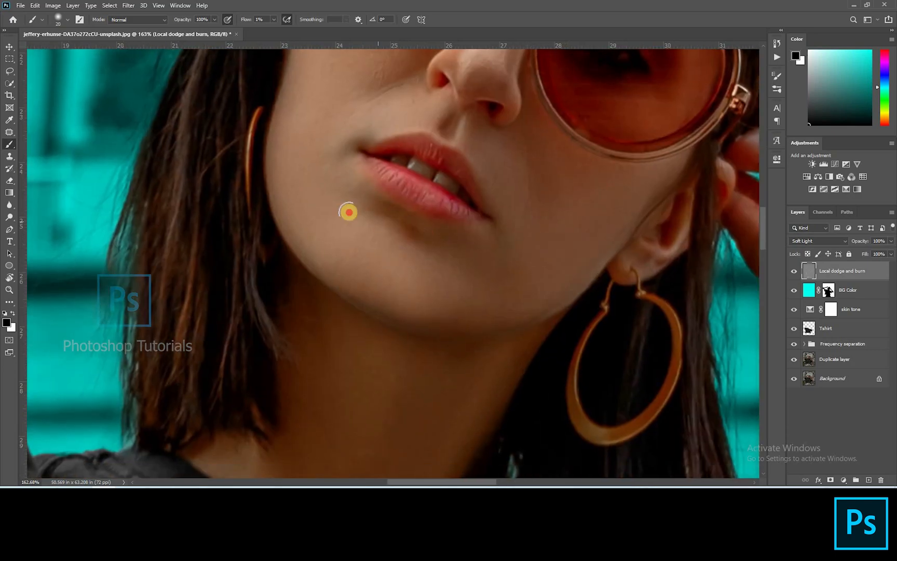
left_click_drag(349, 211, 360, 285)
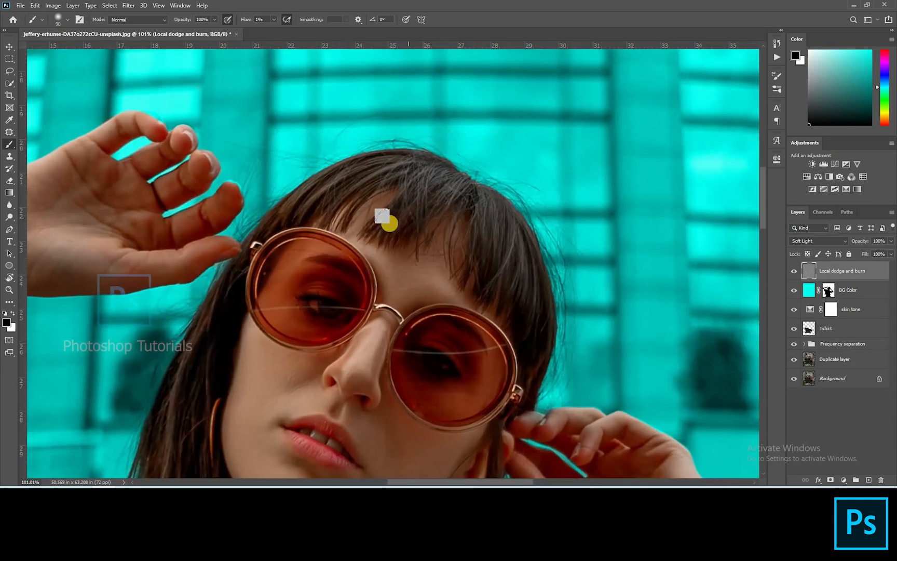
left_click_drag(394, 165, 388, 189)
key("bracketleft")
key("bracketleft")
left_click_drag(490, 226, 499, 284)
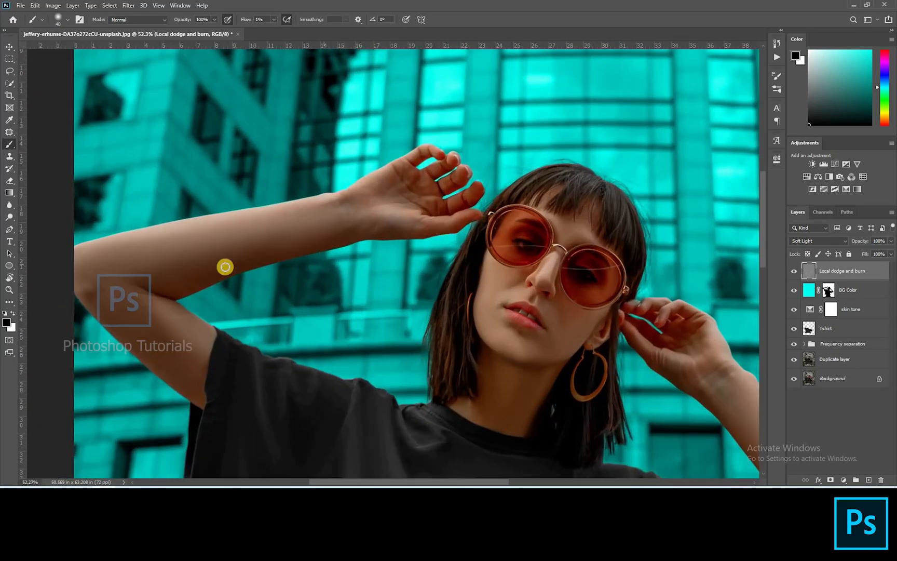
Step: Set the brush flow to 5% and burn the eyes behind the sunglass lenses with a small black brush
key("bracketleft")
key("bracketleft")
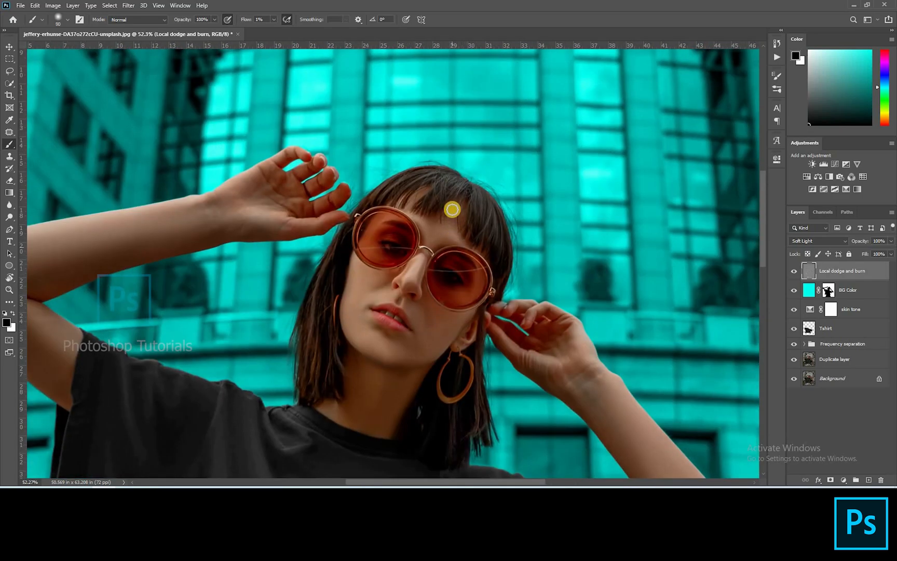
left_click(274, 20)
left_click_drag(274, 30, 276, 30)
scroll(400, 249, "up", 15)
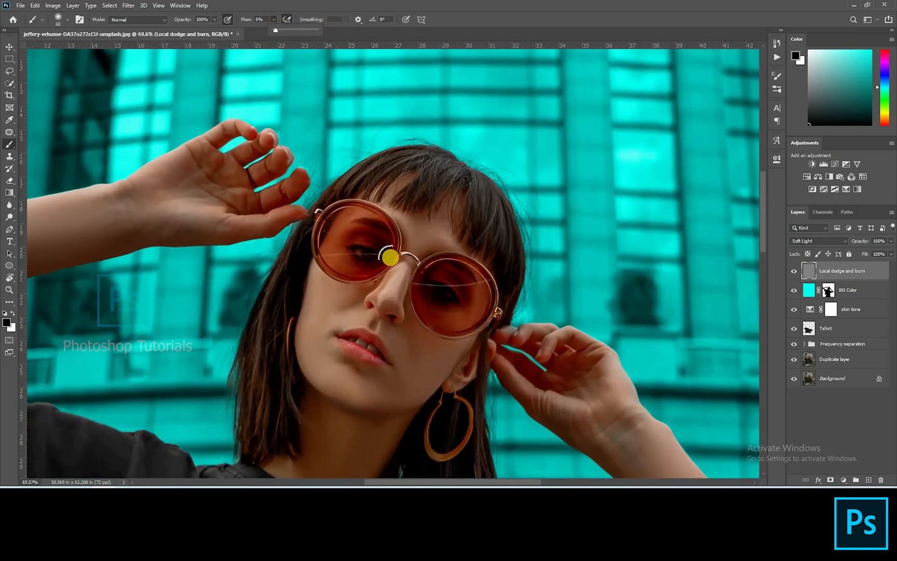
key("bracketleft")
key("bracketleft")
key("bracketleft")
key("bracketleft")
key("bracketleft")
key("bracketleft")
key("bracketleft")
key("bracketleft")
key("bracketleft")
key("bracketleft")
key("bracketleft")
key("bracketleft")
key("bracketleft")
left_click(335, 243)
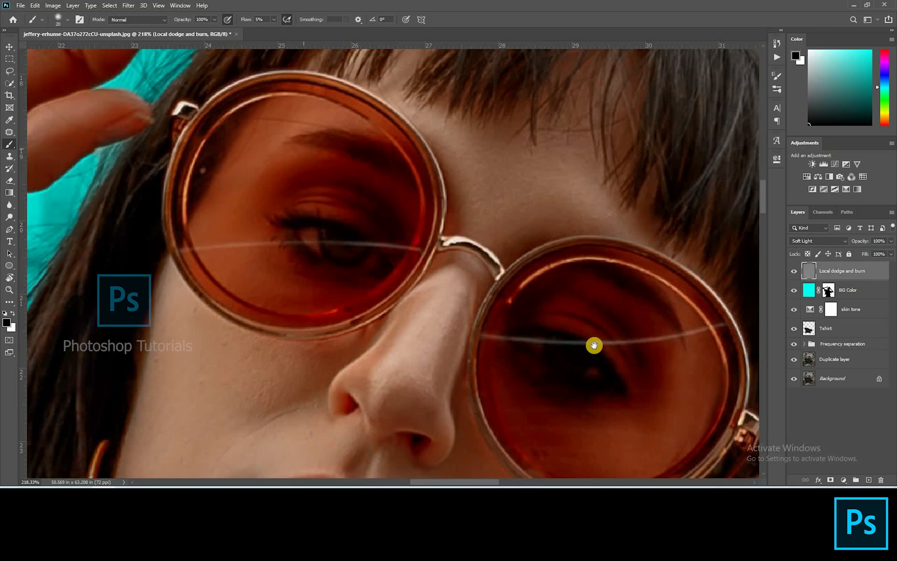
left_click_drag(712, 354, 574, 207)
Step: Switch the brush color to white and dodge highlights into both eyes behind the lenses with a small brush
key("bracketright")
key("bracketright")
key("bracketright")
key("bracketright")
key("bracketright")
key("bracketright")
key("x")
key("bracketleft")
key("bracketleft")
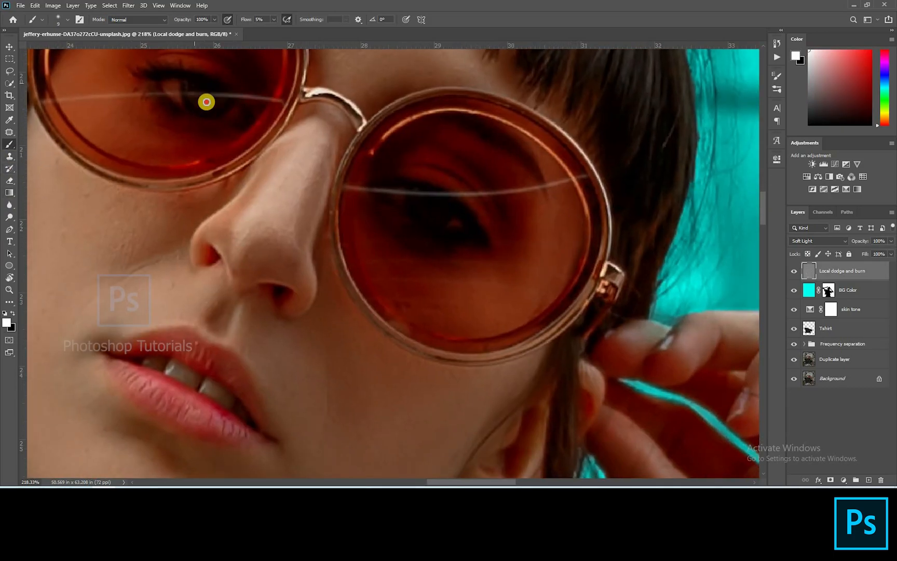
mouse_move(433, 203)
left_mouse_down()
mouse_move(422, 218)
mouse_move(418, 201)
left_mouse_up()
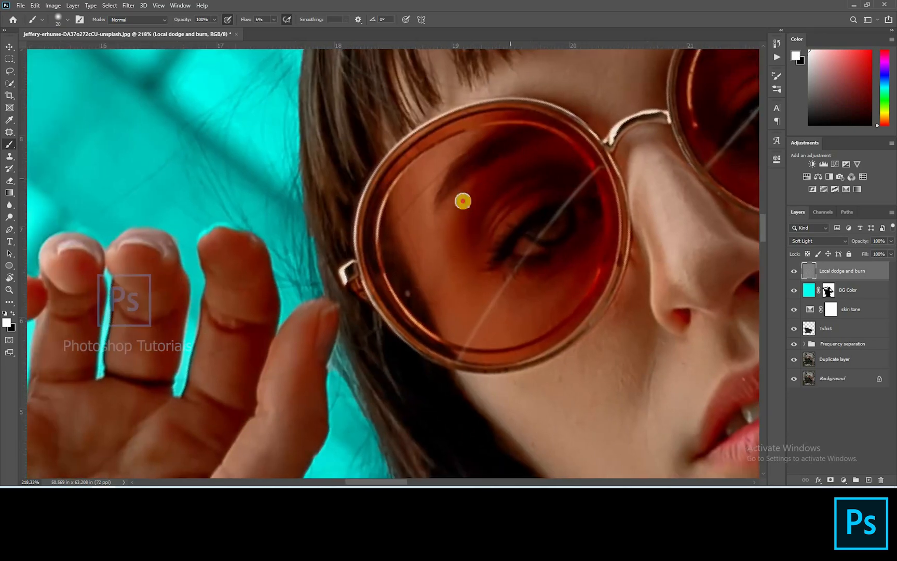
mouse_move(494, 231)
left_mouse_down()
mouse_move(515, 203)
mouse_move(497, 208)
left_mouse_up()
Step: Switch back to black and burn shadows along the T-shirt's sleeves and sides with a large brush
key("]")
key("]")
key("]")
key("]")
scroll(369, 200, "down", 10)
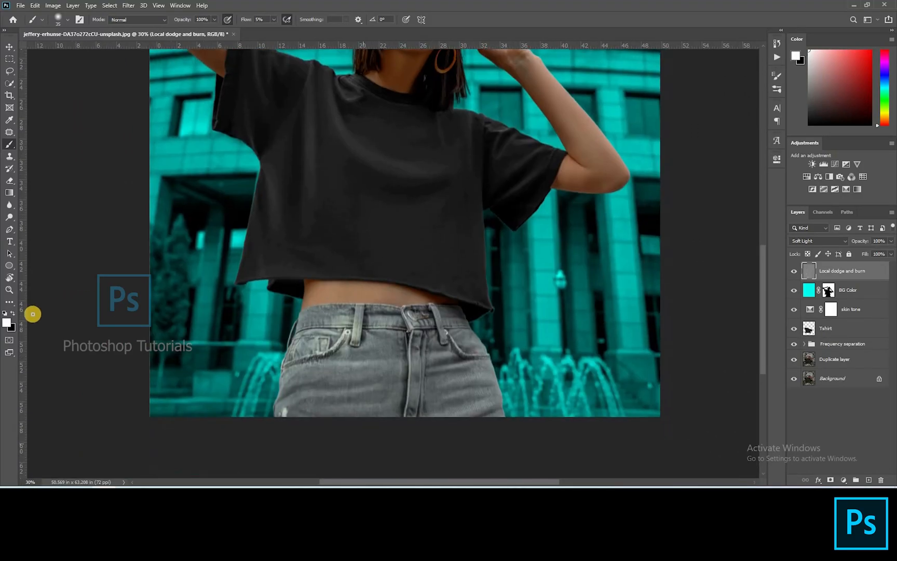
key("x")
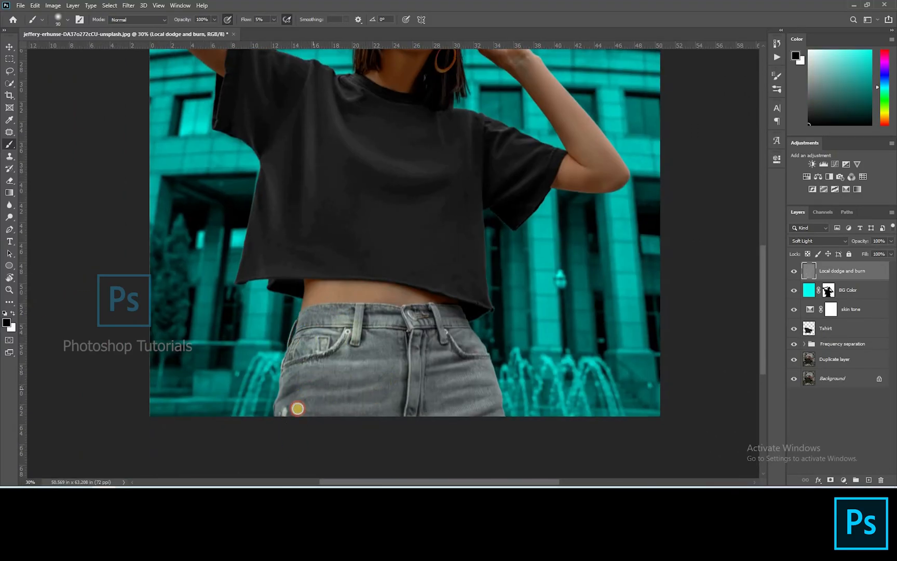
key("bracketleft")
key("bracketleft")
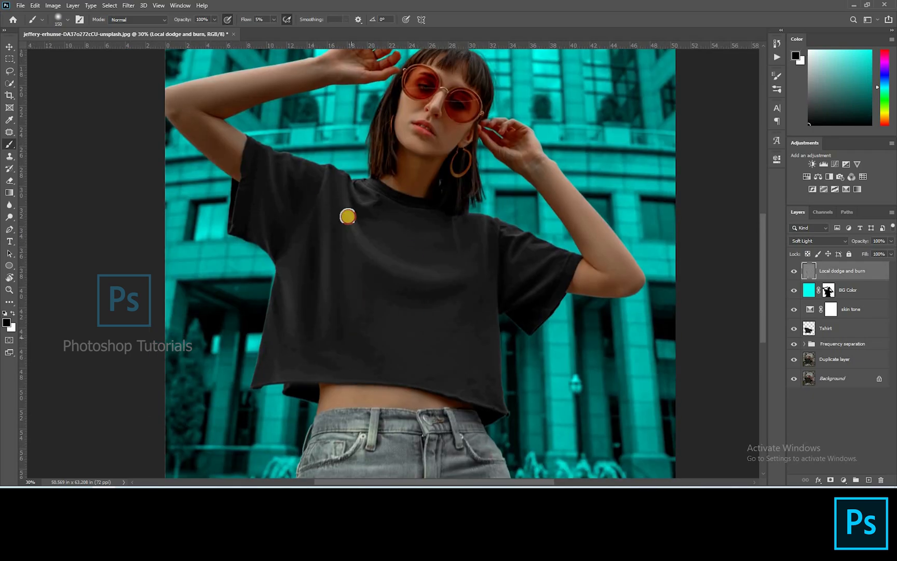
key("bracketright")
key("bracketright")
key("bracketright")
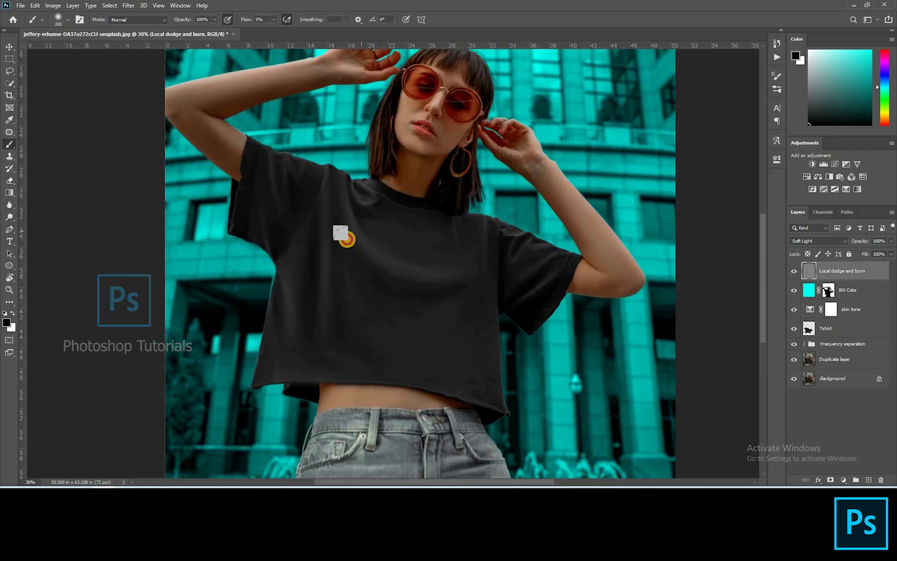
left_click_drag(291, 186, 316, 174)
left_click_drag(280, 307, 293, 347)
key("bracketleft")
key("bracketleft")
key("bracketleft")
mouse_move(556, 265)
left_mouse_down()
mouse_move(540, 296)
mouse_move(519, 262)
mouse_move(503, 283)
mouse_move(537, 253)
mouse_move(518, 252)
mouse_move(513, 238)
mouse_move(491, 276)
mouse_move(480, 221)
mouse_move(471, 258)
mouse_move(512, 284)
mouse_move(433, 349)
left_mouse_up()
Step: Burn shadows around the neckline and collar area with black brushes of varying size
scroll(340, 201, "up", 6)
key("bracketright")
key("bracketright")
mouse_move(398, 198)
left_mouse_down()
mouse_move(425, 184)
mouse_move(467, 207)
left_mouse_up()
key("bracketleft")
key("bracketleft")
key("bracketleft")
key("bracketleft")
mouse_move(442, 139)
left_mouse_down()
mouse_move(621, 210)
mouse_move(495, 187)
left_mouse_up()
scroll(494, 189, "down", 5)
scroll(492, 188, "down", 3)
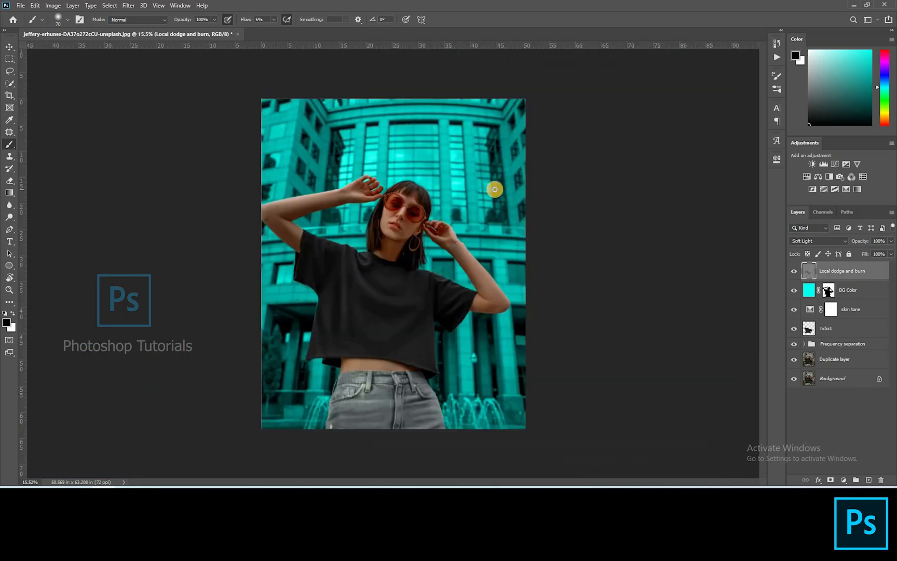
Step: Burn along the outer edges of the hair on both sides with a large black brush
scroll(504, 100, "up", 8)
left_click_drag(419, 209, 411, 276)
key("bracketright")
key("bracketright")
key("bracketright")
key("bracketright")
left_click_drag(436, 223, 420, 280)
left_click_drag(482, 243, 477, 310)
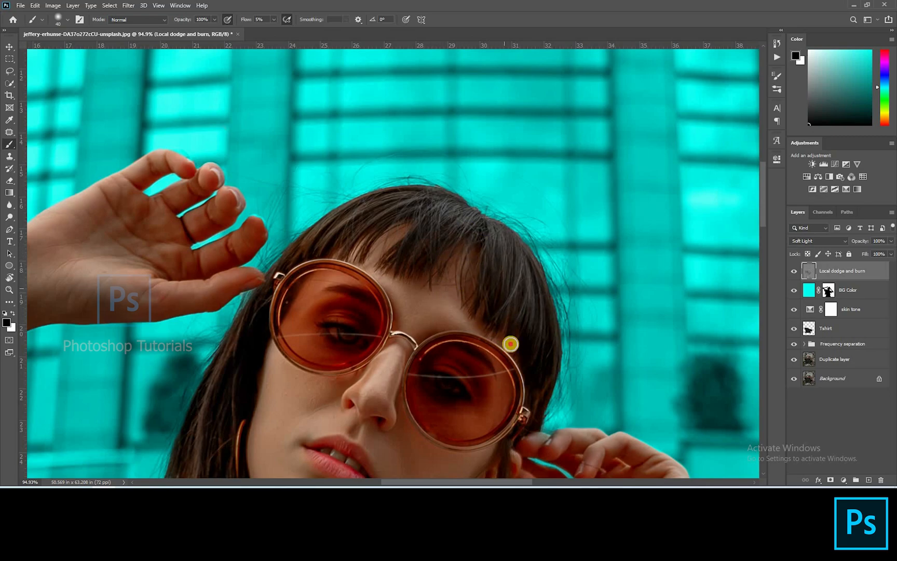
left_click_drag(570, 248, 596, 141)
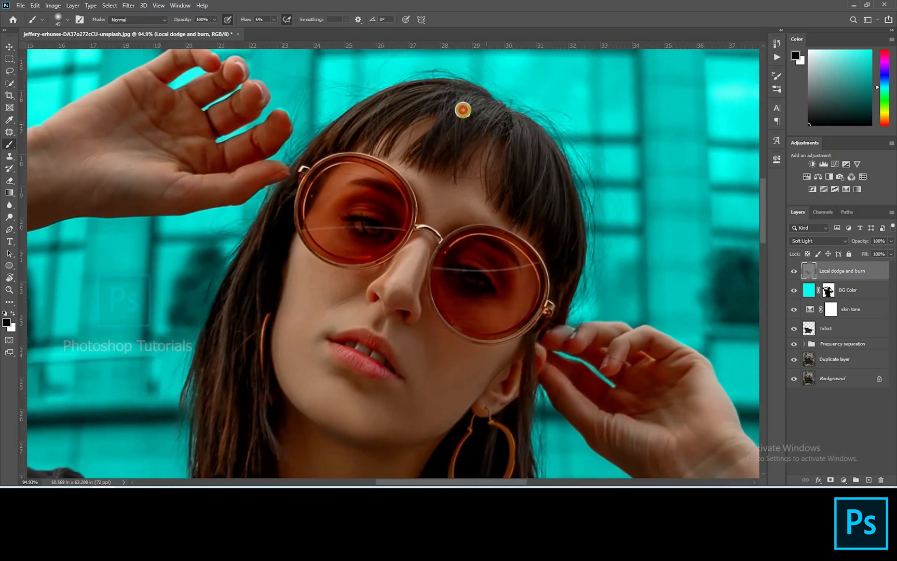
left_click_drag(232, 464, 270, 372)
scroll(358, 359, "down", 15)
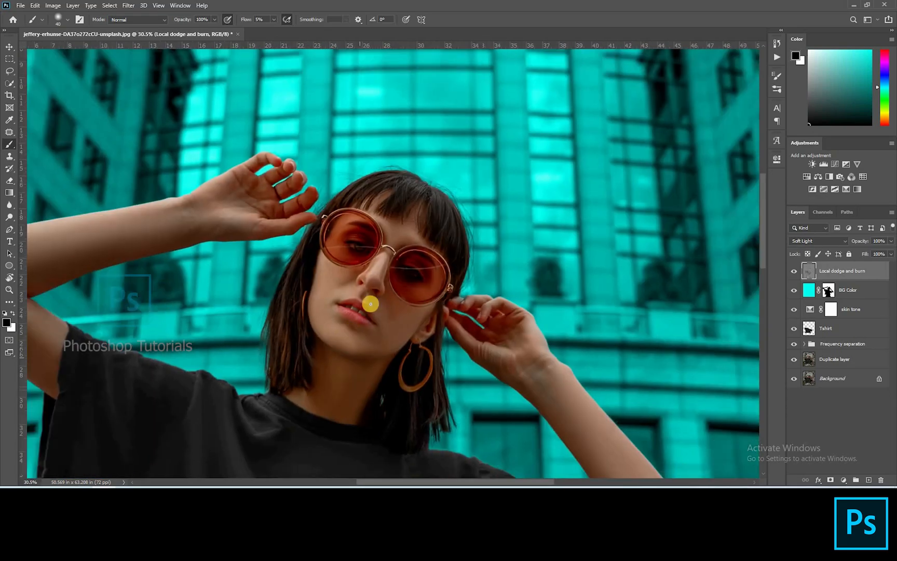
Step: Toggle the dodge and burn layer off and on to compare, then burn the corner of the lips
left_click(795, 272)
left_click(795, 272)
scroll(396, 212, "up", 15)
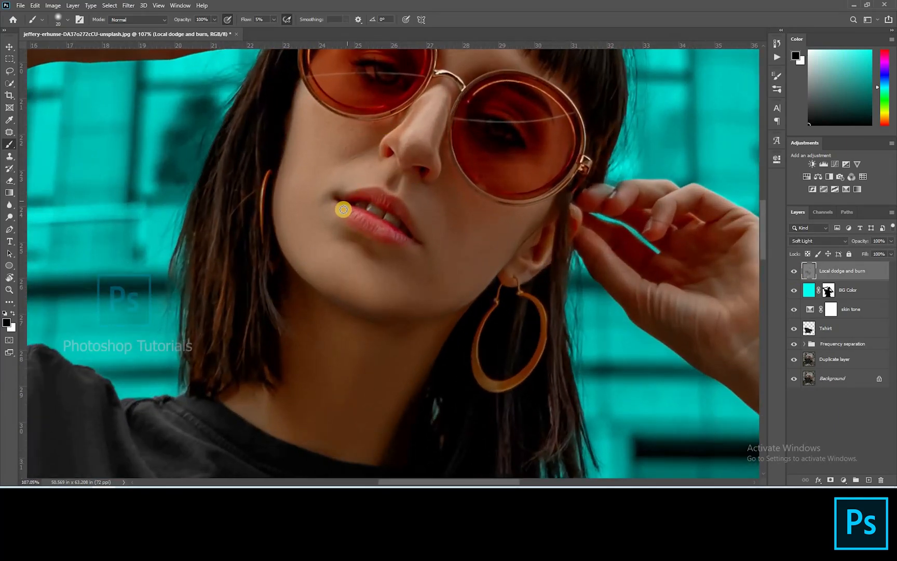
left_click_drag(404, 241, 404, 237)
key("bracketright")
key("bracketright")
Step: Inspect the face and arms, then burn the raised left arm with a large black brush
key("space")
left_click_drag(444, 202, 424, 208)
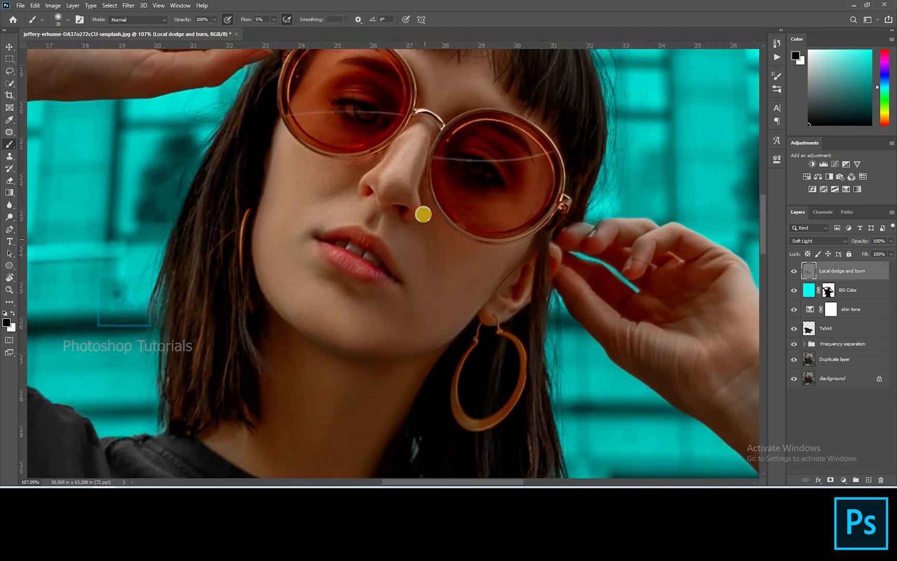
scroll(459, 286, "up", 5)
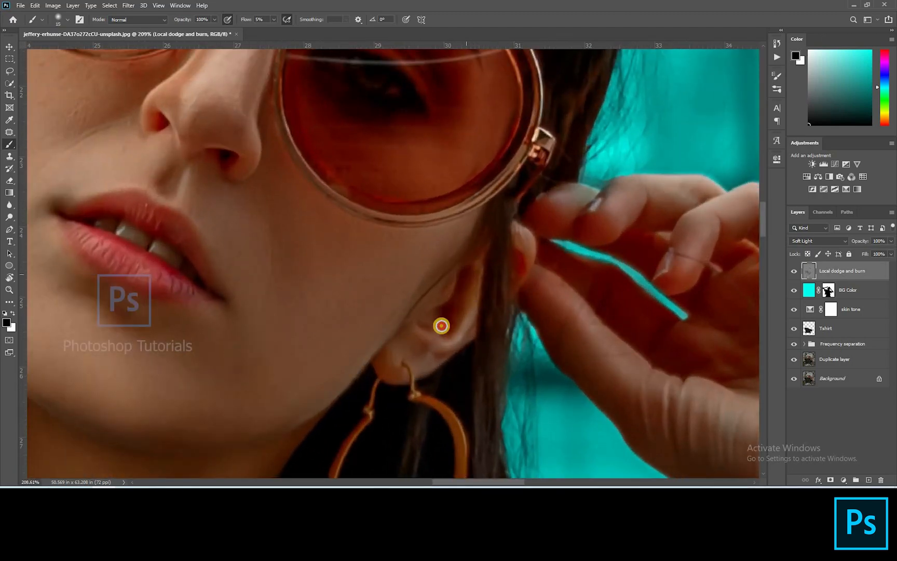
scroll(573, 197, "down", 4)
scroll(574, 197, "down", 5)
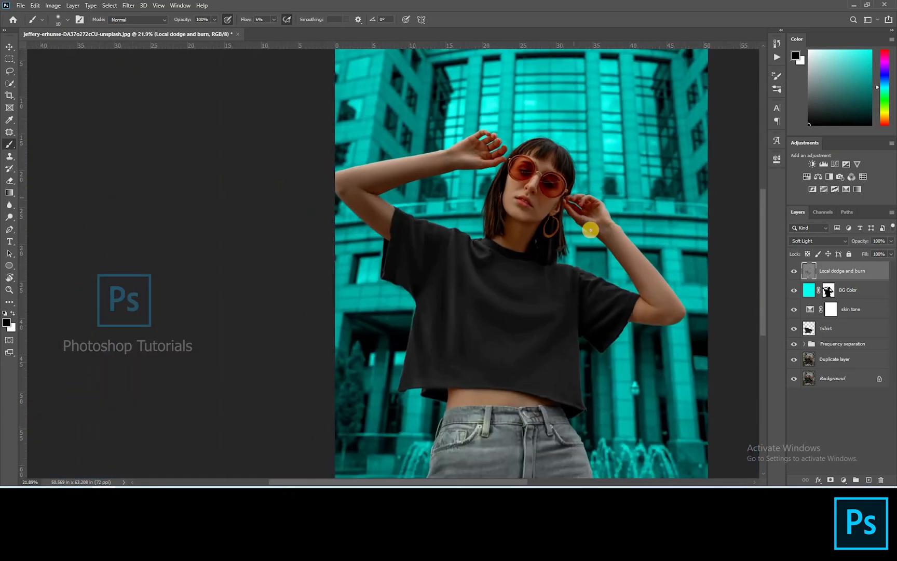
scroll(586, 225, "up", 5)
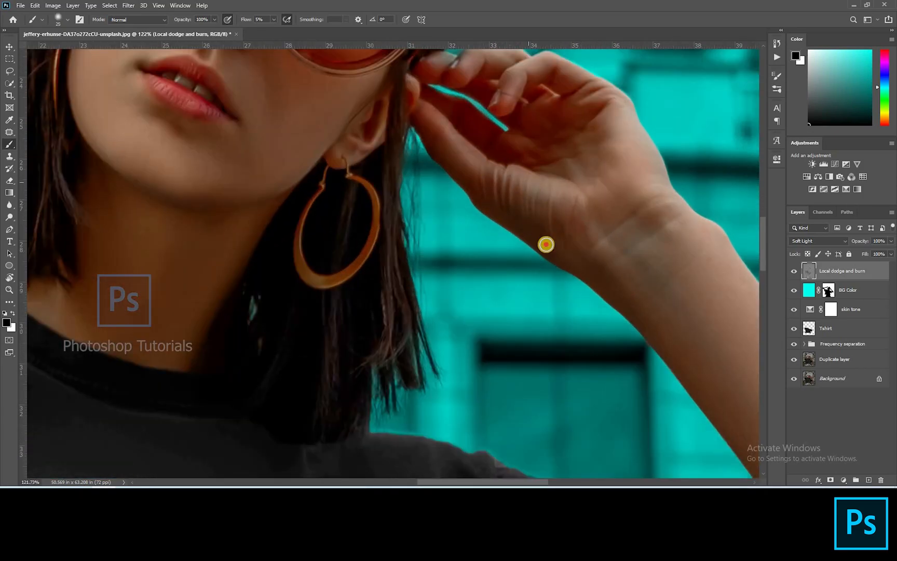
scroll(557, 206, "down", 5)
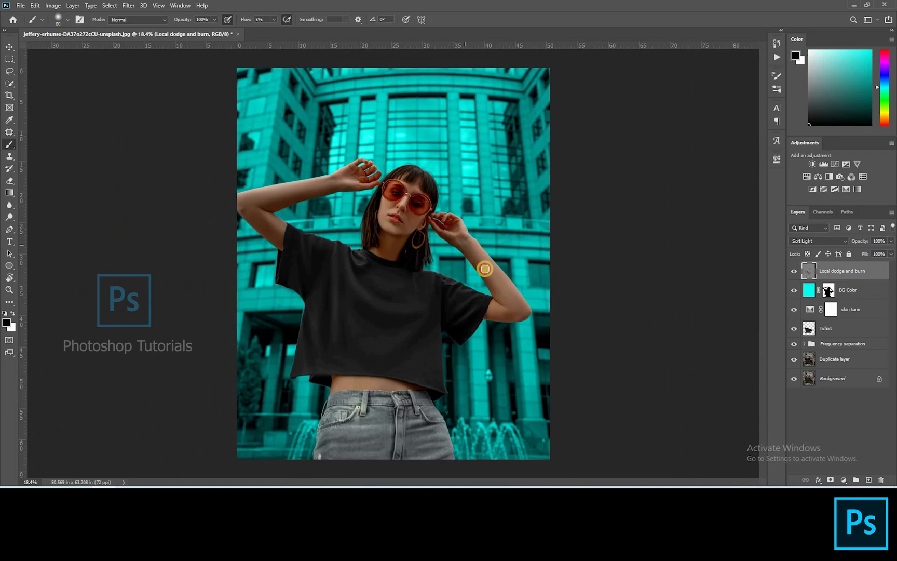
key("bracketright")
key("bracketright")
key("bracketright")
key("bracketright")
key("bracketright")
key("bracketright")
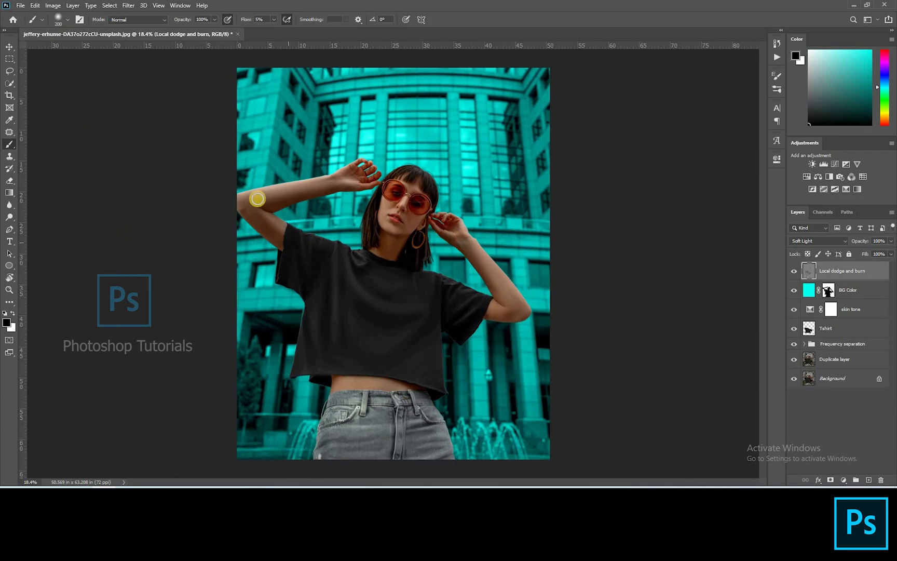
left_click_drag(284, 195, 290, 195)
scroll(405, 201, "up", 1)
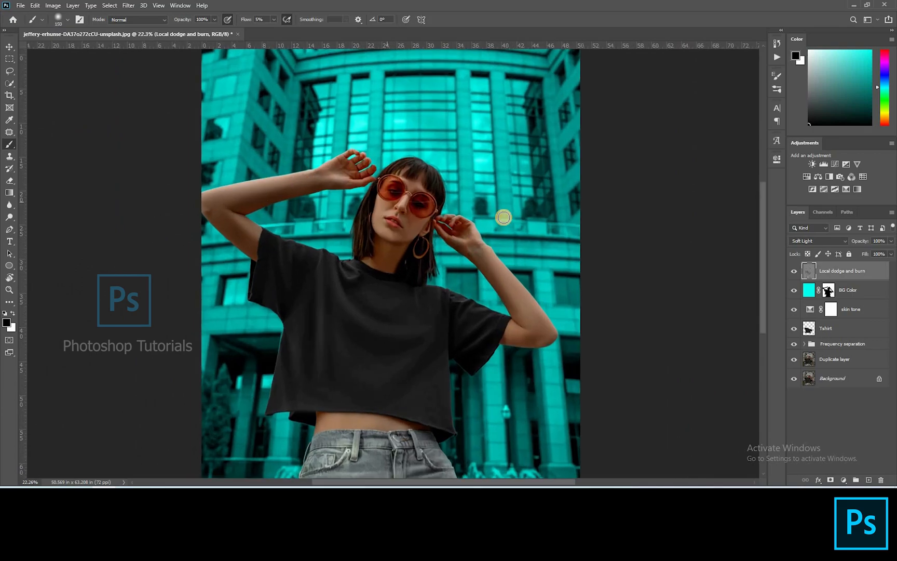
key("ctrl+0")
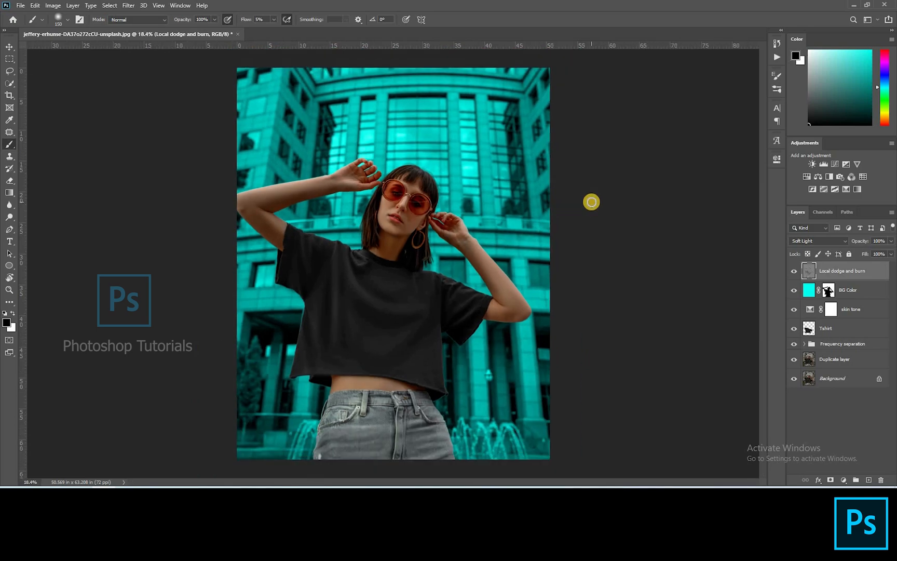
scroll(591, 202, "down", 1)
Step: Add a Levels adjustment layer and set its midtones to 0.85
left_click(859, 415)
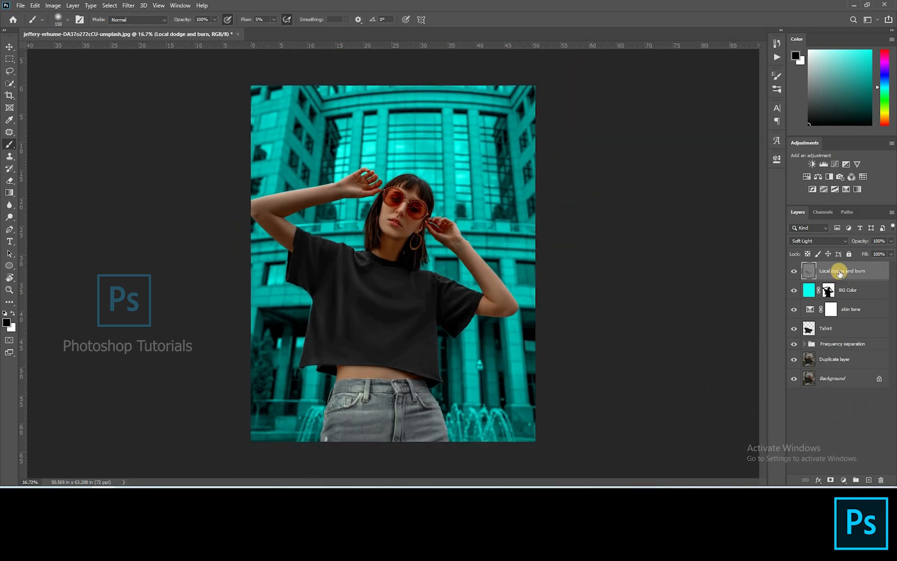
left_click(824, 165)
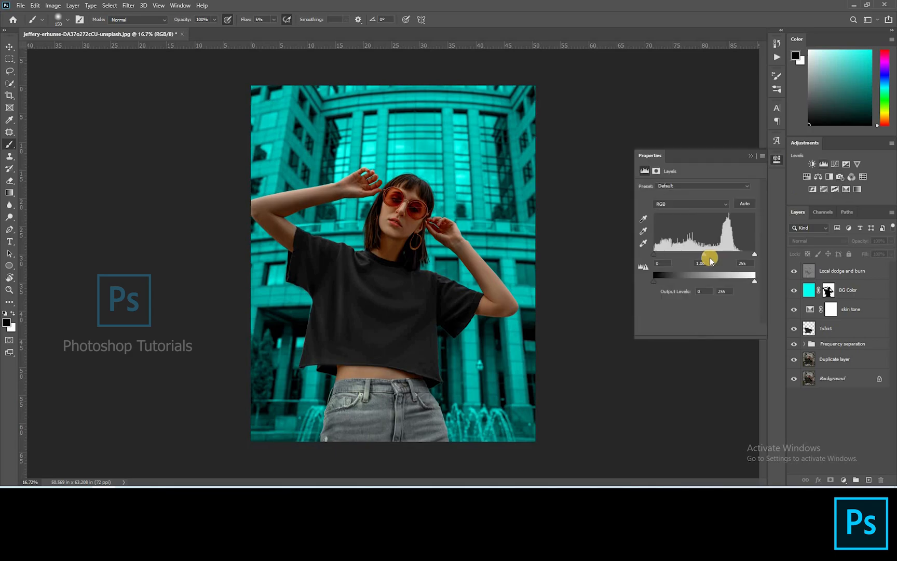
left_click_drag(712, 254, 711, 255)
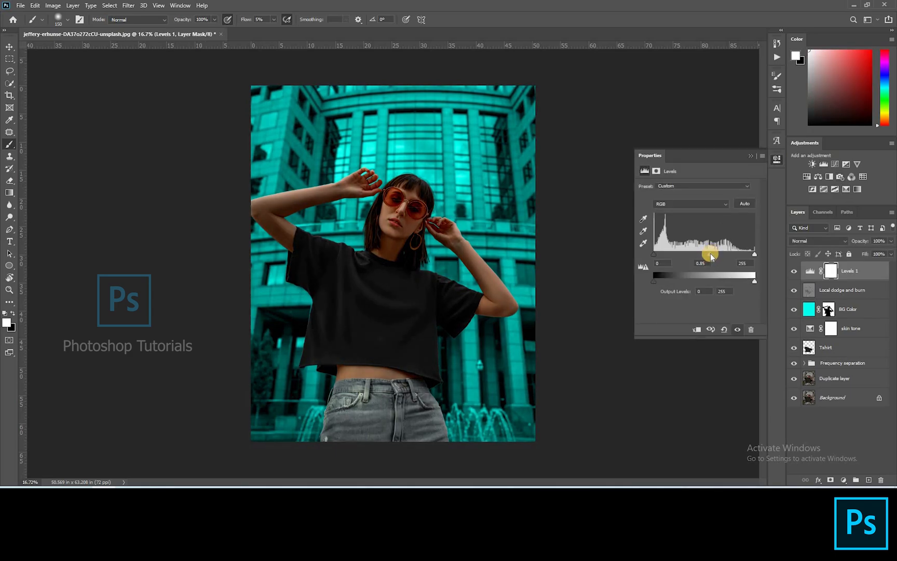
Step: Copy the BG Color mask onto the Levels layer, compare its visibility, and name it Dark the BG
left_click_drag(830, 310, 831, 271)
left_click(809, 271)
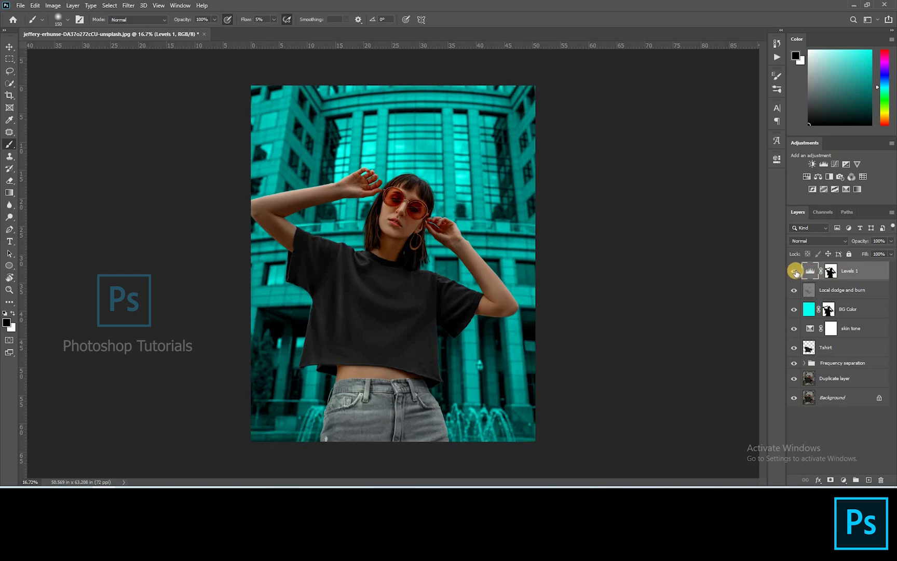
left_click(796, 270)
left_click(797, 270)
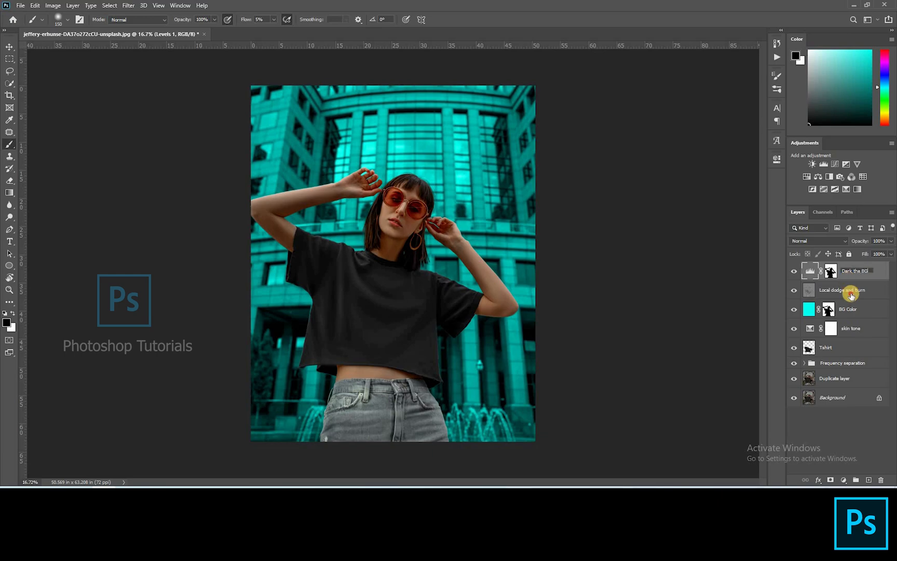
Step: Reopen the Dark the BG levels and set the midtones to 0.66
double_click(811, 272)
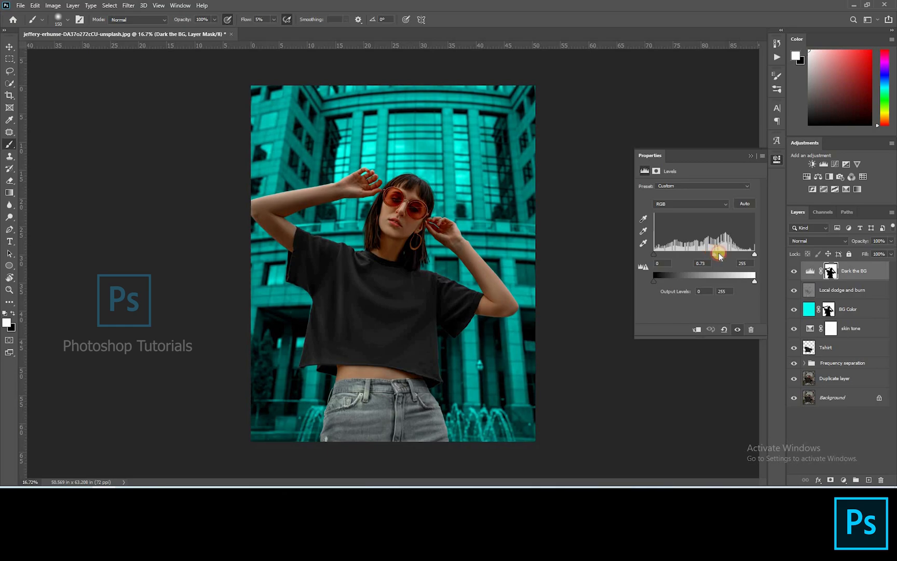
left_click_drag(719, 255, 717, 255)
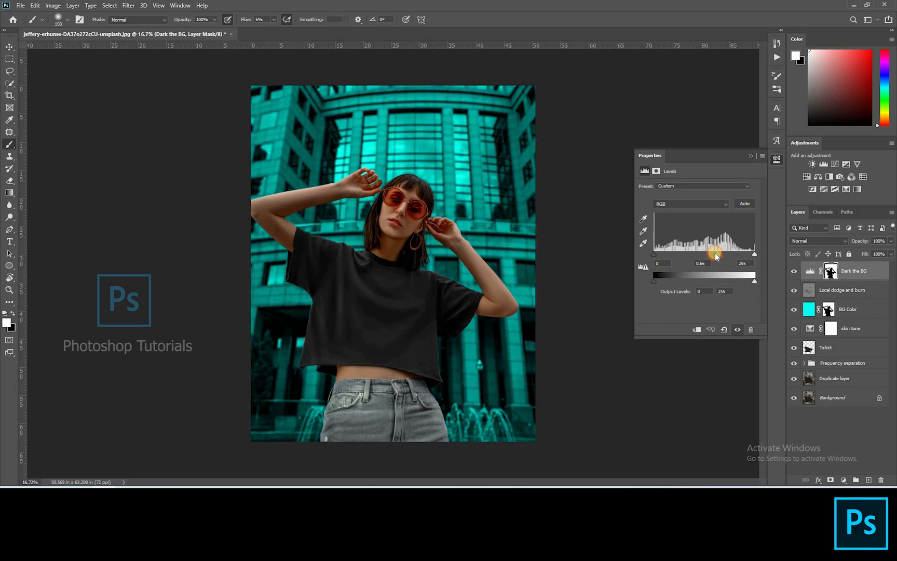
left_click(752, 157)
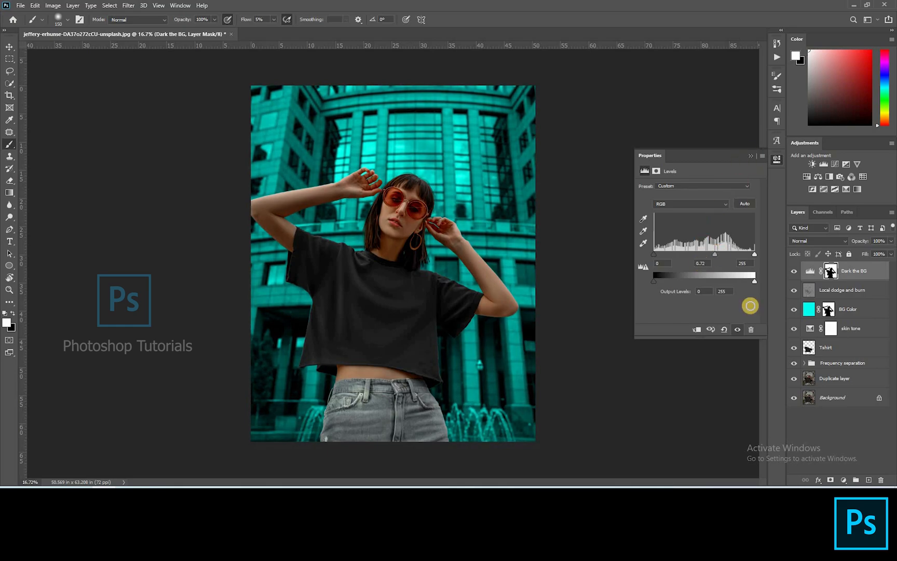
Step: Create a new empty layer named Blush and pick a magenta foreground color
left_click(824, 413)
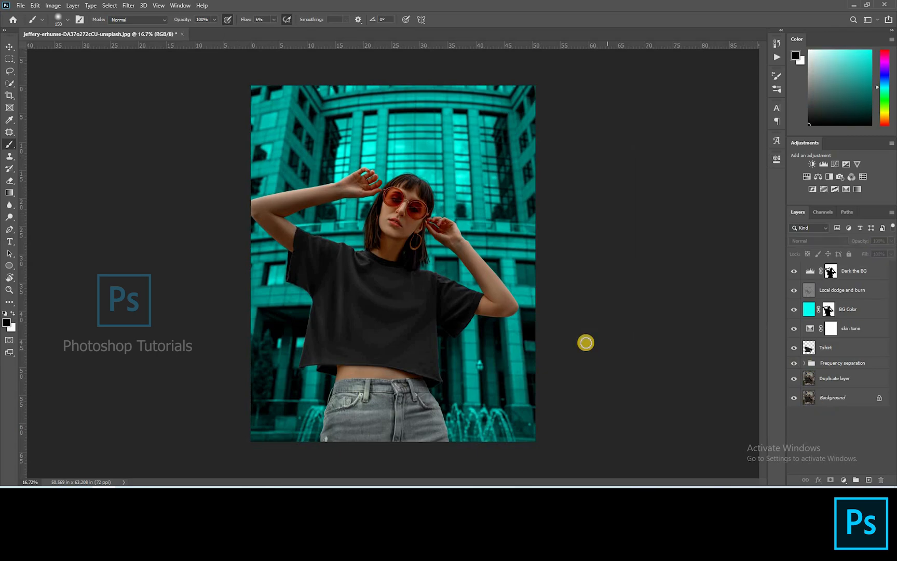
scroll(585, 343, "up", 2)
scroll(416, 324, "up", 1)
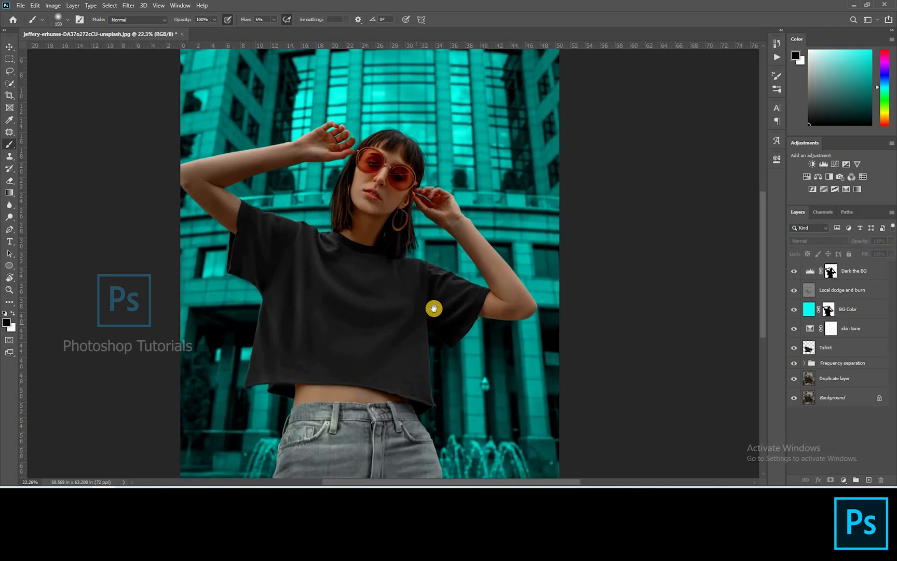
left_click(868, 479)
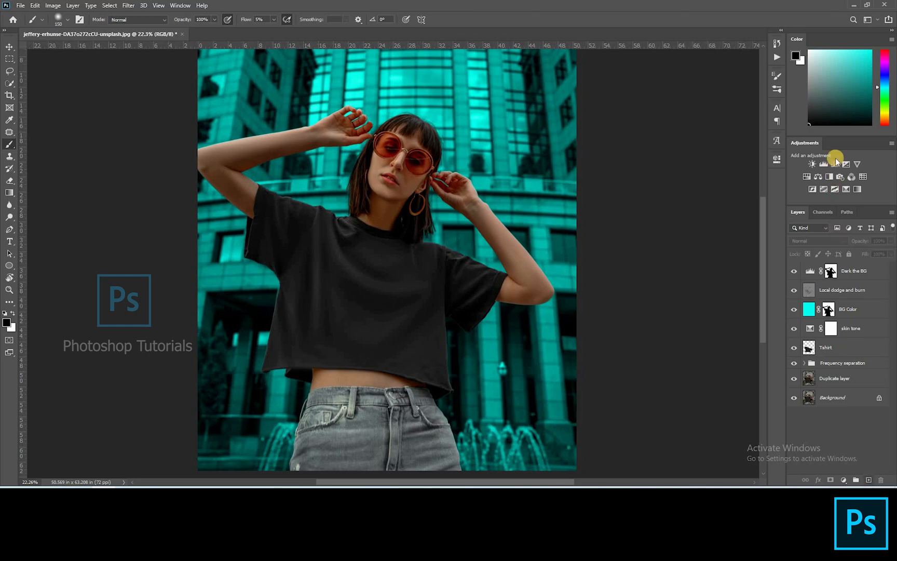
left_click(885, 60)
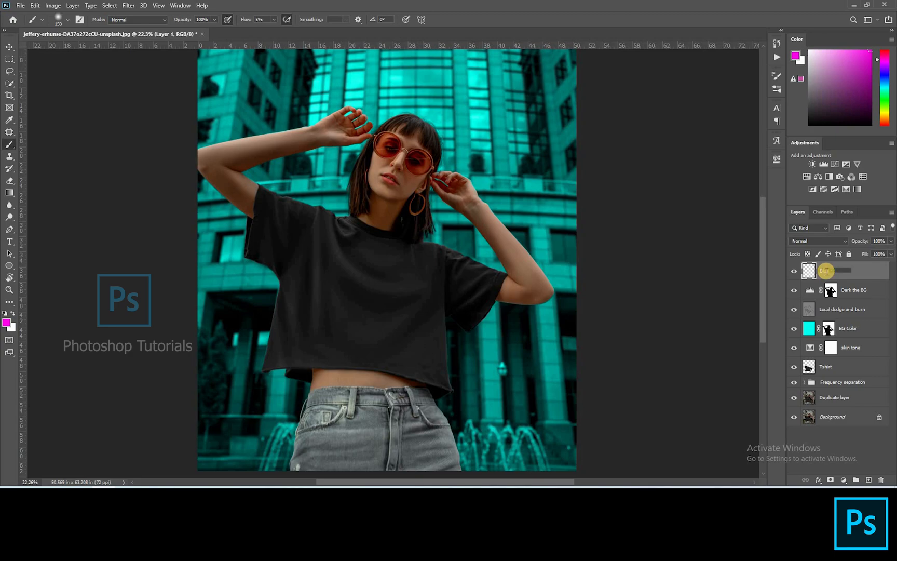
key("Return")
scroll(340, 130, "up", 3)
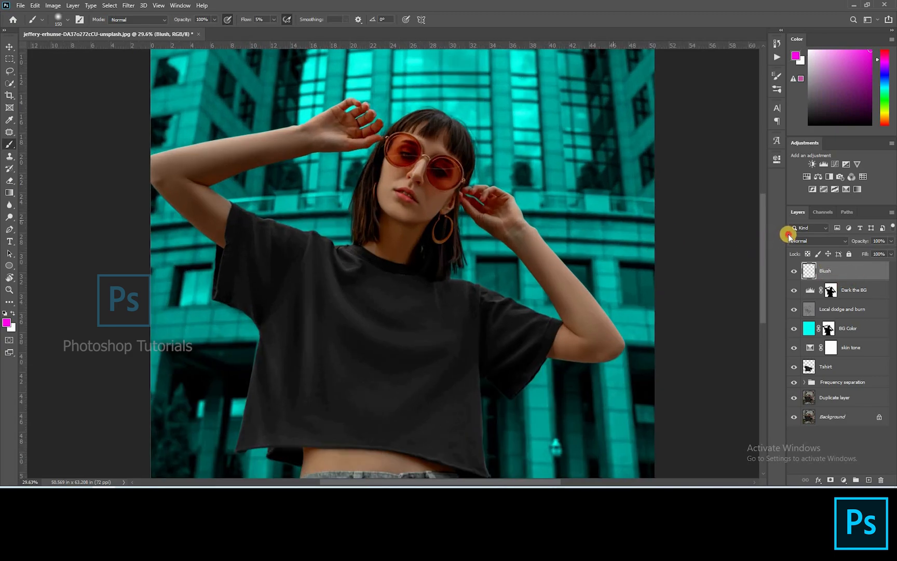
Step: Set the Blush layer's blend mode to Soft Light and lower the brush flow to 1%
left_click(818, 240)
left_click(813, 363)
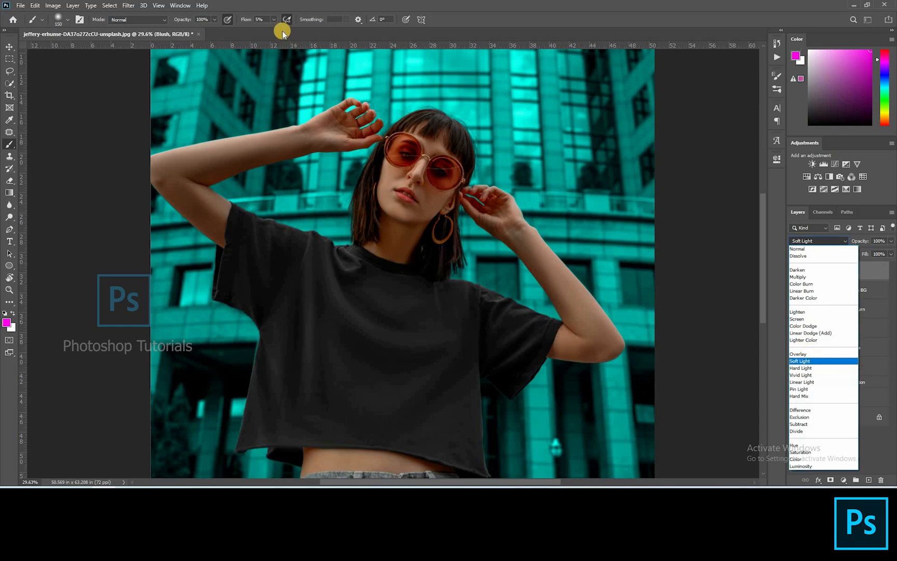
left_click(274, 21)
left_click_drag(275, 29, 263, 33)
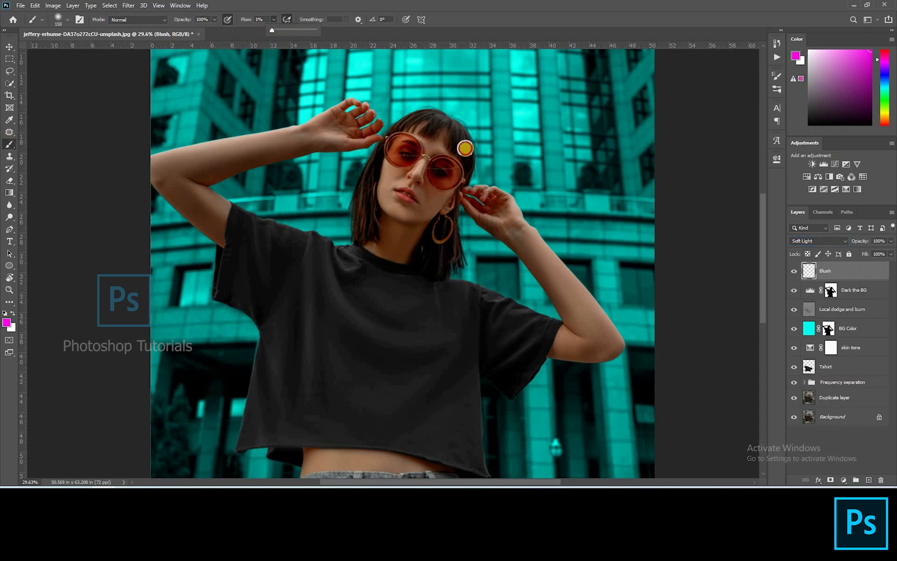
Step: Paint magenta blush over the nose and cheeks on the Blush layer with a small soft brush
scroll(394, 172, "up", 4)
scroll(396, 182, "up", 3)
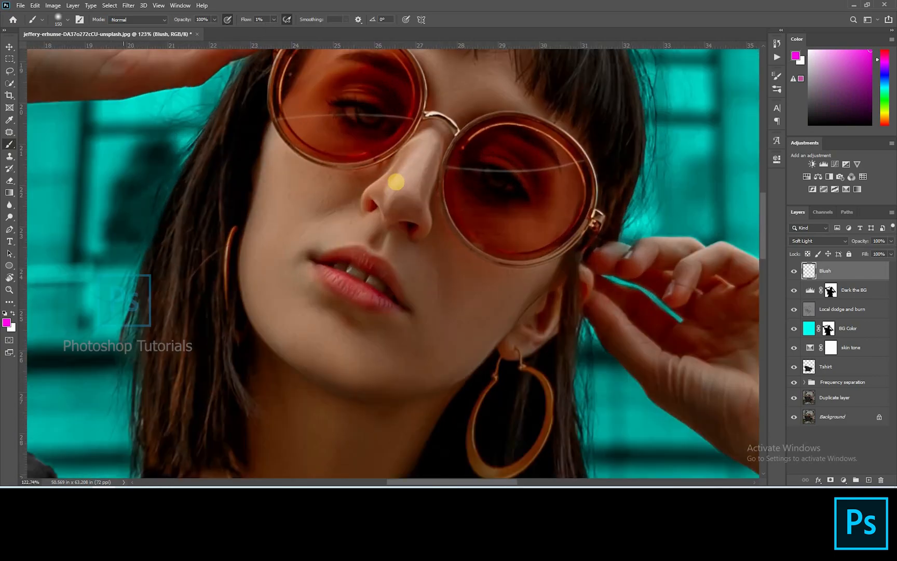
key("bracketleft")
key("bracketleft")
key("bracketleft")
key("bracketleft")
key("bracketleft")
key("bracketleft")
key("bracketleft")
mouse_move(385, 199)
left_mouse_down()
mouse_move(411, 205)
mouse_move(373, 198)
mouse_move(388, 195)
mouse_move(420, 223)
mouse_move(378, 208)
mouse_move(387, 184)
mouse_move(377, 192)
mouse_move(408, 196)
mouse_move(373, 209)
mouse_move(422, 224)
mouse_move(370, 206)
mouse_move(419, 228)
mouse_move(365, 217)
mouse_move(421, 228)
mouse_move(378, 207)
mouse_move(413, 156)
mouse_move(391, 195)
mouse_move(407, 200)
mouse_move(430, 168)
mouse_move(430, 194)
mouse_move(411, 181)
mouse_move(372, 194)
mouse_move(376, 205)
mouse_move(418, 141)
mouse_move(424, 192)
mouse_move(407, 243)
mouse_move(402, 211)
mouse_move(390, 253)
left_mouse_up()
scroll(383, 252, "up", 3)
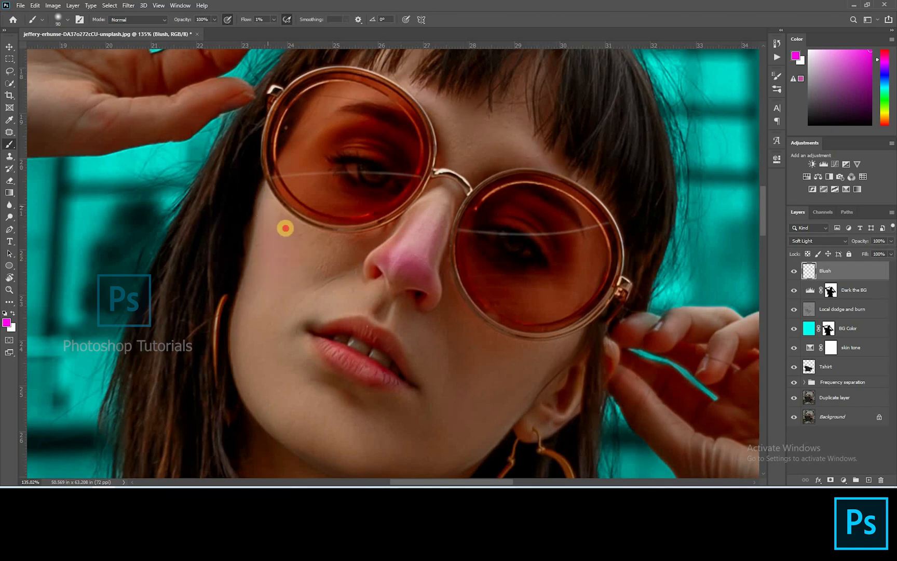
scroll(544, 194, "down", 5)
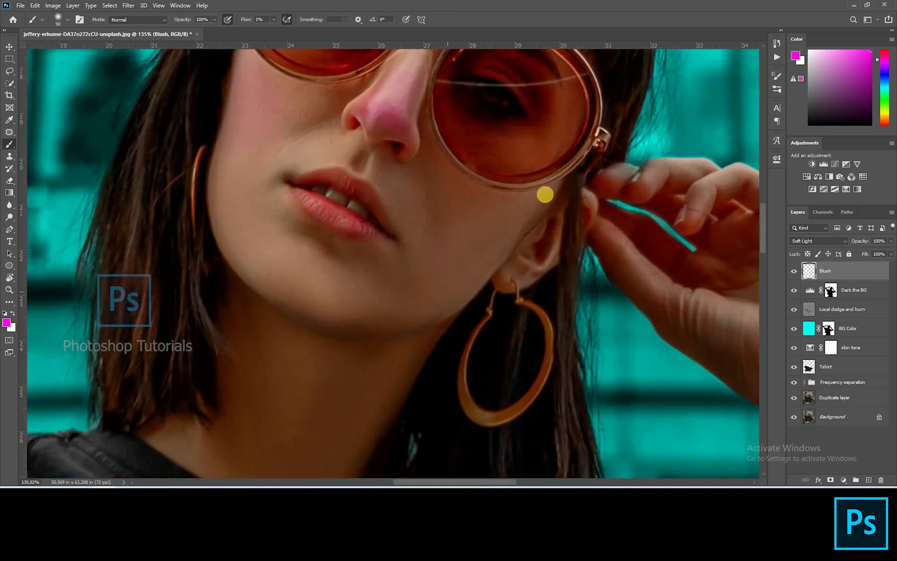
mouse_move(546, 181)
left_mouse_down()
mouse_move(469, 245)
mouse_move(476, 251)
mouse_move(459, 201)
left_mouse_up()
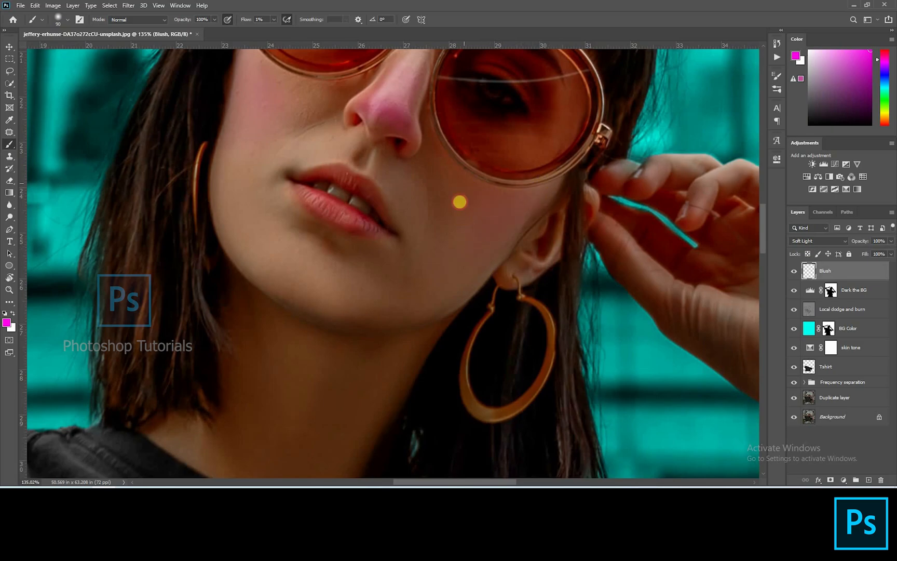
Step: Lower the Blush layer's opacity to 59%
key("ctrl+0")
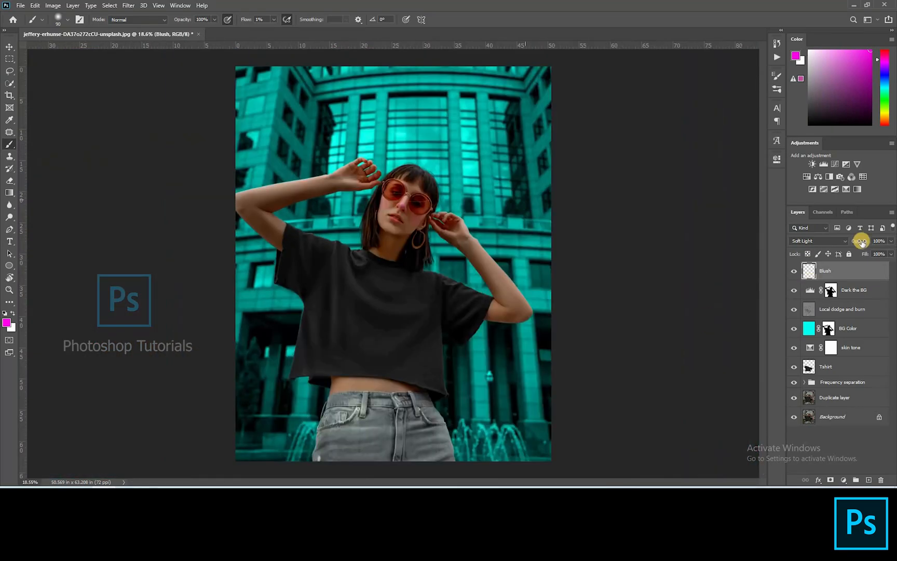
left_click_drag(845, 245, 837, 246)
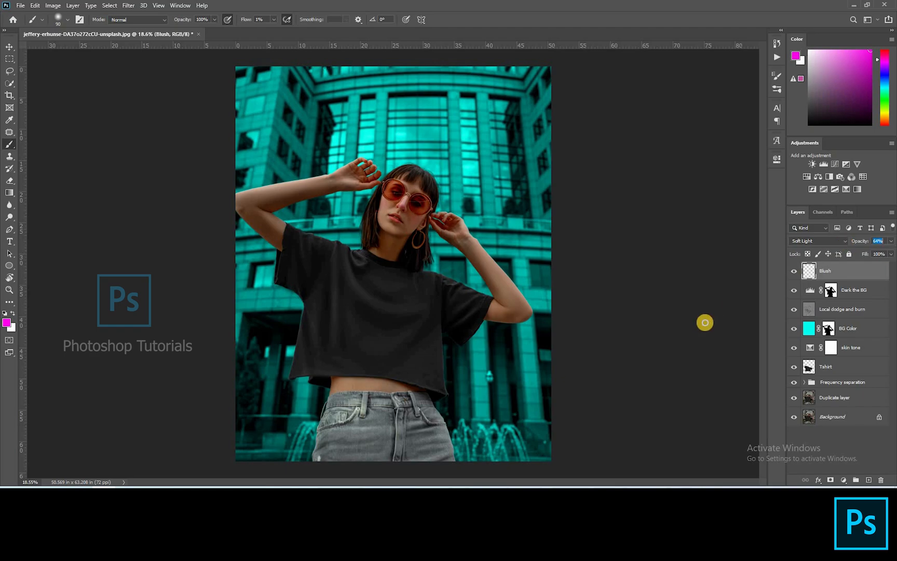
scroll(223, 208, "up", 11)
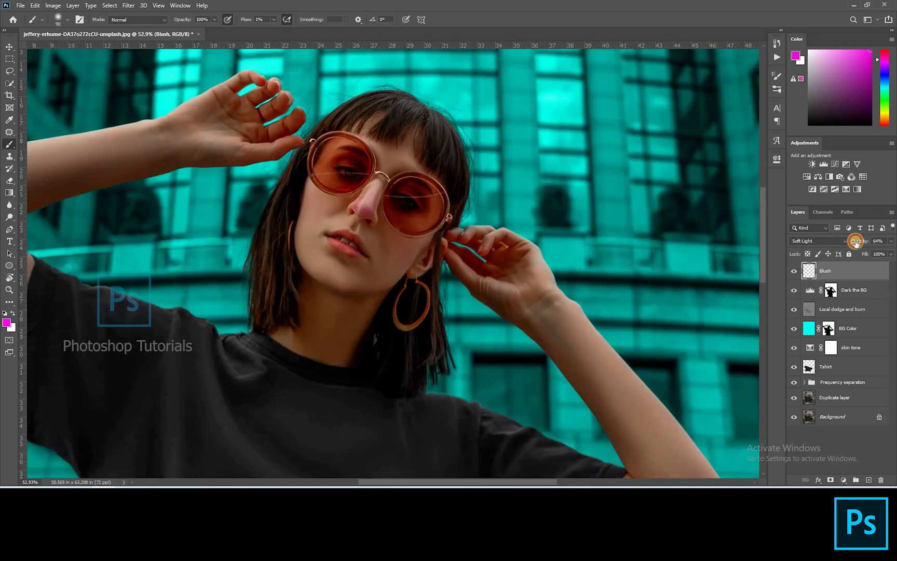
left_click_drag(860, 244, 866, 244)
scroll(333, 180, "down", 14)
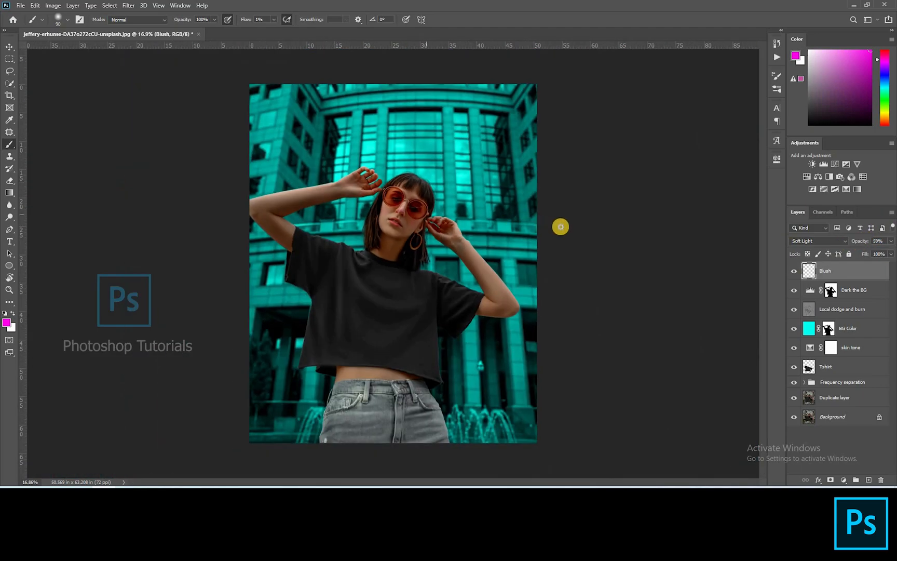
Step: Add a Curves adjustment layer, brighten its curve, and name it Global Dodge
scroll(736, 116, "up", 1)
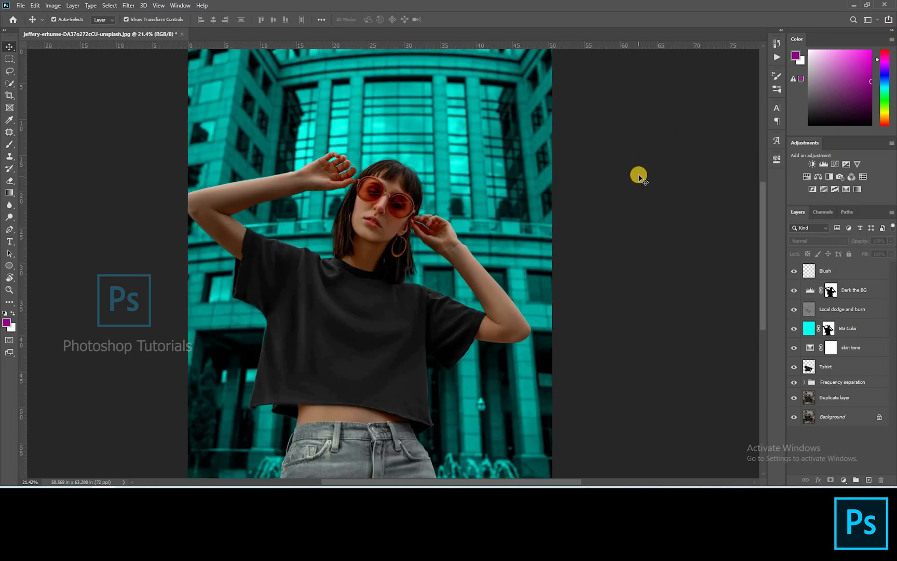
left_click(838, 164)
left_click_drag(702, 251, 698, 243)
left_click(752, 156)
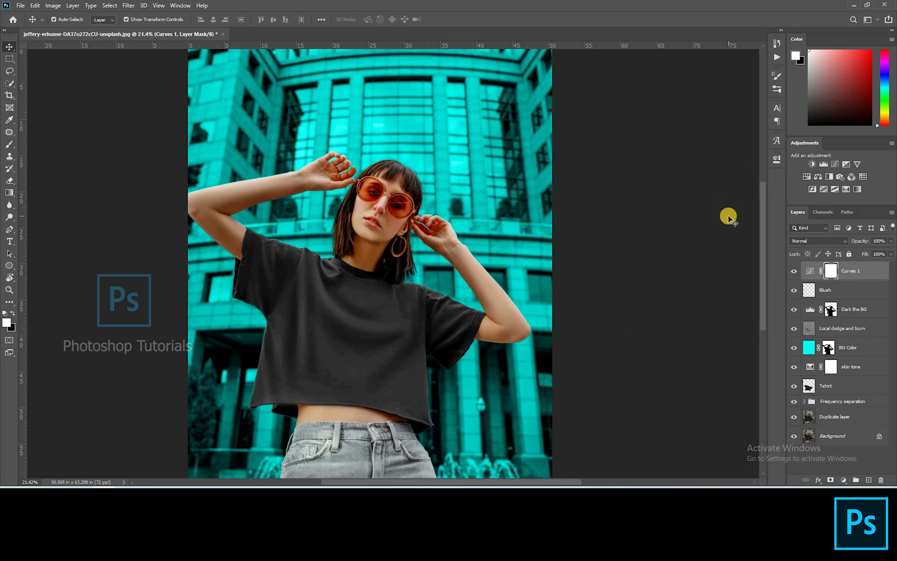
double_click(851, 270)
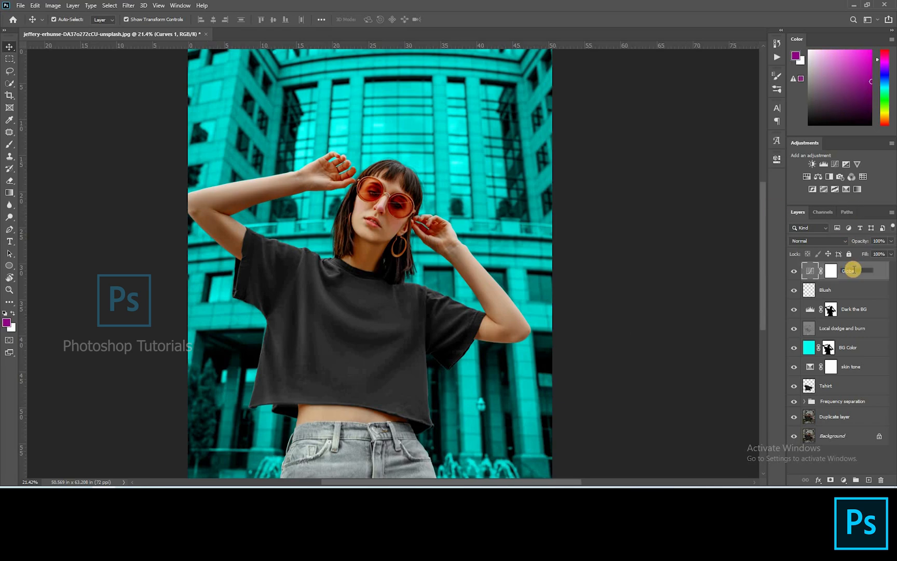
type("Global Dodge")
key("Return")
Step: Invert the Global Dodge mask to black and set the brush flow to 3%
left_click(830, 270)
left_click_drag(267, 193, 436, 166)
key("ctrl+i")
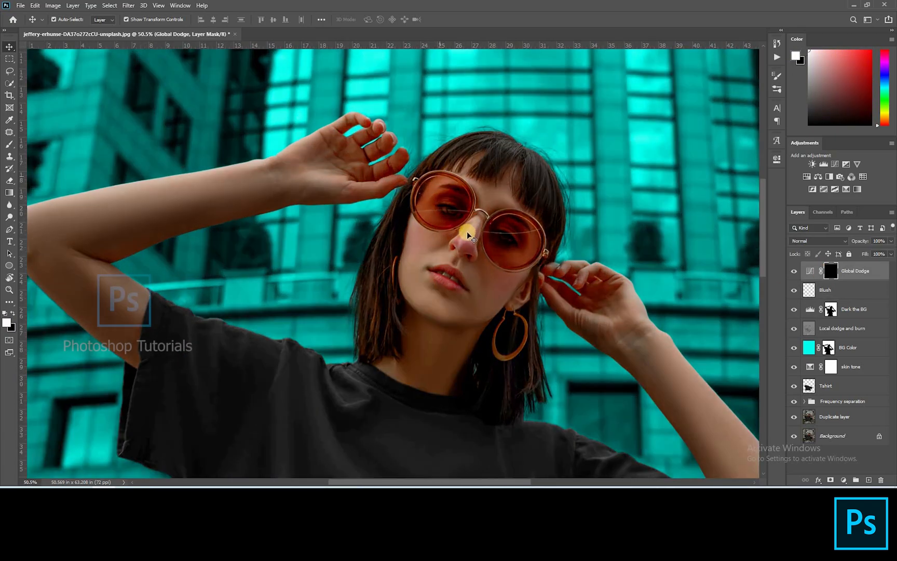
scroll(464, 229, "up", 8)
key("b")
left_click(276, 20)
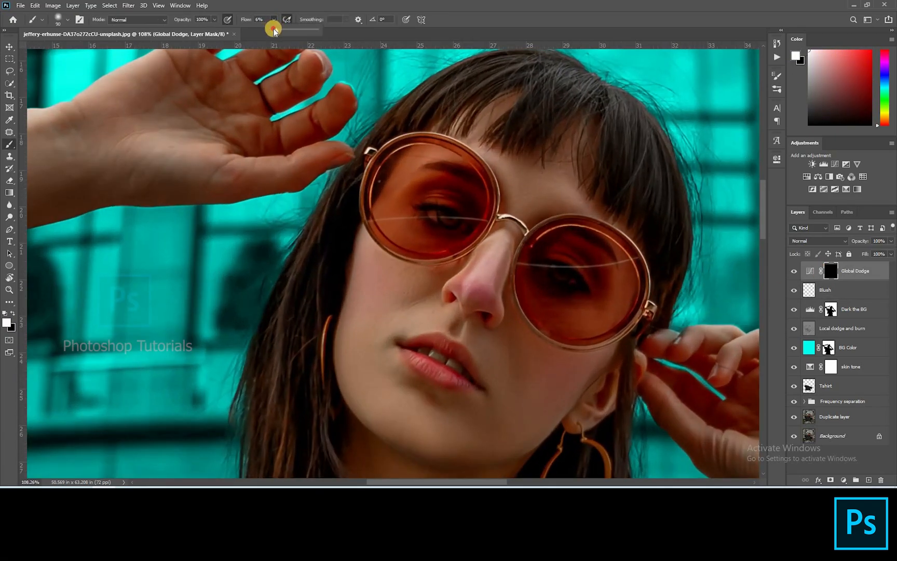
left_click(521, 265)
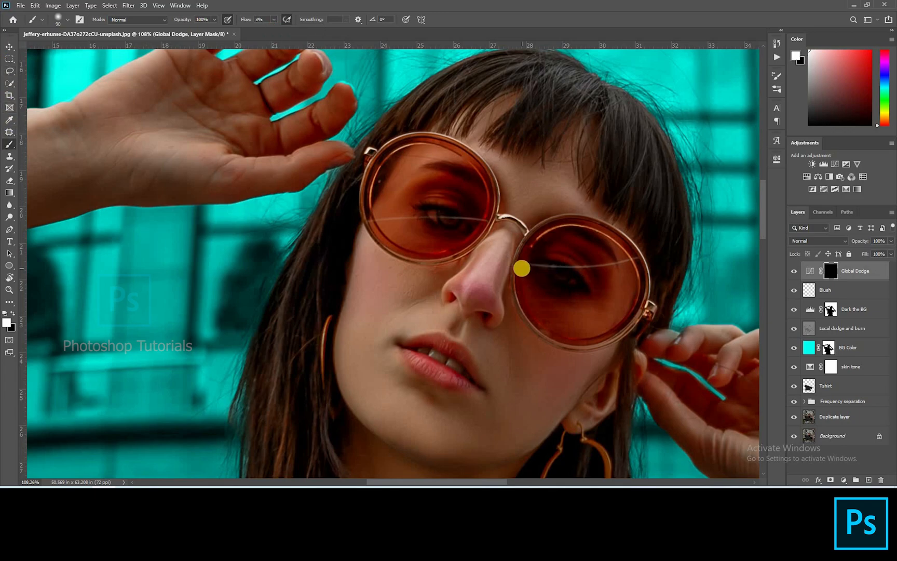
Step: Paint white on the Global Dodge mask along the nose highlights with a small brush
scroll(520, 267, "up", 4)
key("[")
key("[")
key("[")
key("[")
key("[")
key("[")
key("[")
key("[")
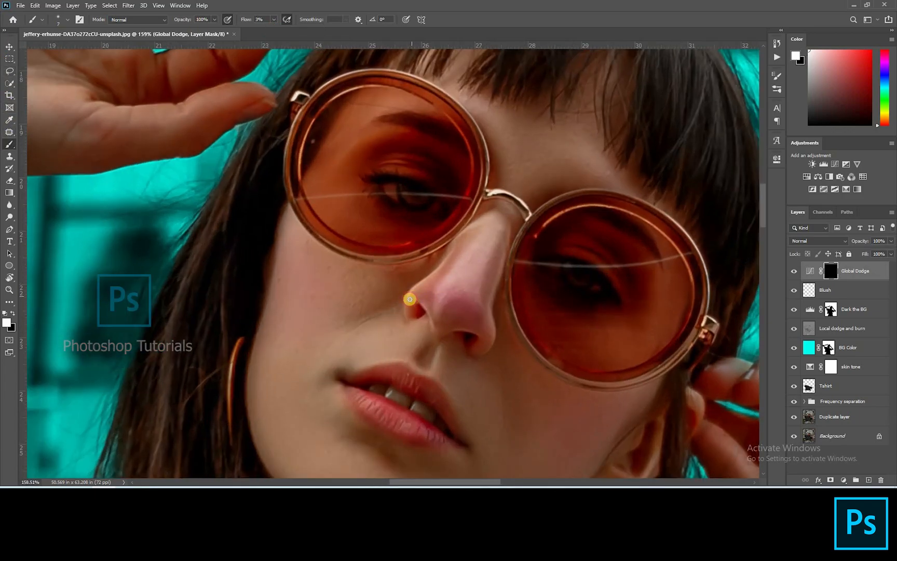
key("x")
key("]")
key("]")
left_click_drag(440, 312, 438, 317)
key("[")
key("[")
mouse_move(491, 220)
left_mouse_down()
mouse_move(460, 236)
mouse_move(498, 279)
mouse_move(489, 310)
mouse_move(476, 313)
mouse_move(445, 227)
left_mouse_up()
key("[")
key("[")
key("[")
key("[")
key("[")
key("]")
key("]")
mouse_move(437, 267)
left_mouse_down()
mouse_move(432, 260)
mouse_move(393, 286)
left_mouse_up()
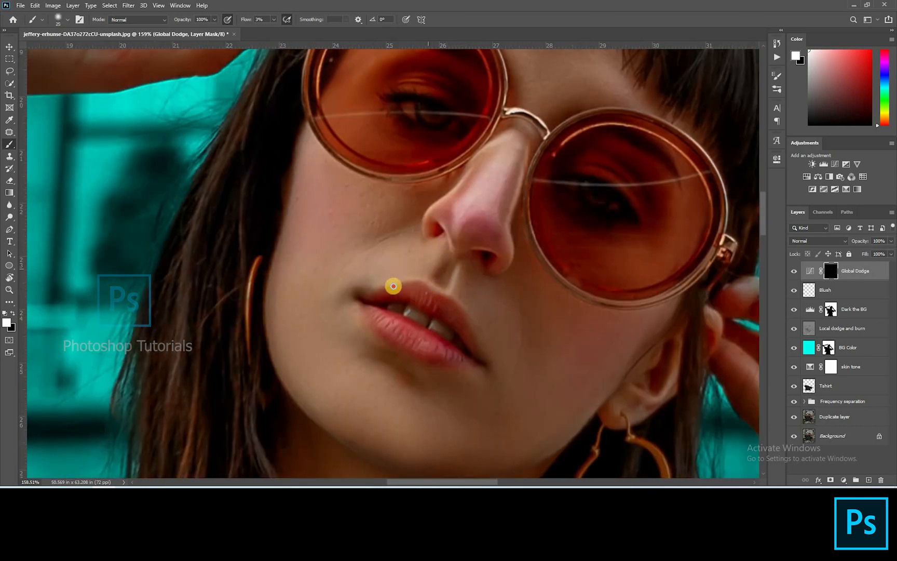
Step: Dodge the lip, cheek and brow highlights by painting white on the Global Dodge mask
mouse_move(424, 337)
left_mouse_down()
mouse_move(381, 320)
mouse_move(465, 363)
left_mouse_up()
mouse_move(583, 138)
left_mouse_down()
mouse_move(516, 171)
mouse_move(493, 227)
left_mouse_up()
key("]")
key("]")
key("]")
key("]")
key("]")
left_click_drag(413, 150, 428, 198)
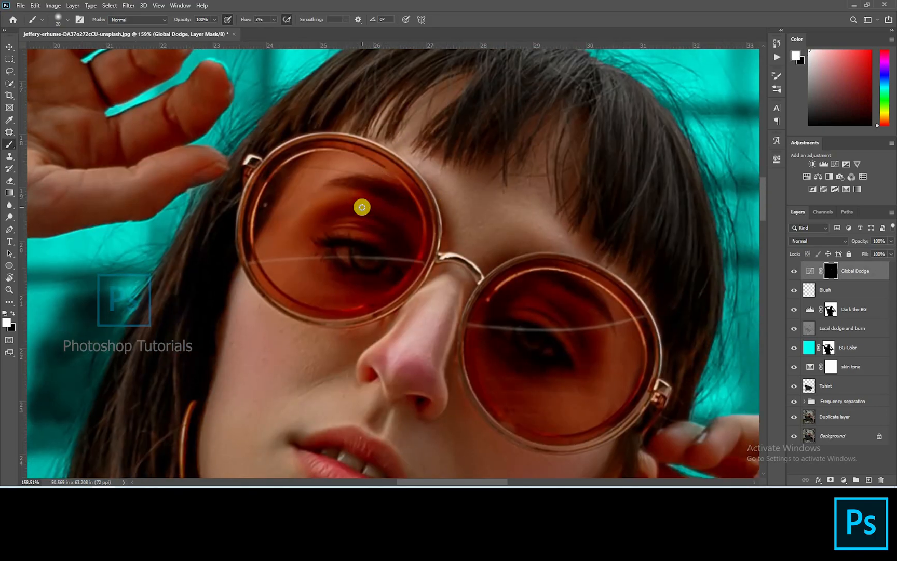
Step: Continue dodging under the eyes, across the cheeks, forehead and chin on the Global Dodge mask
key("bracketleft")
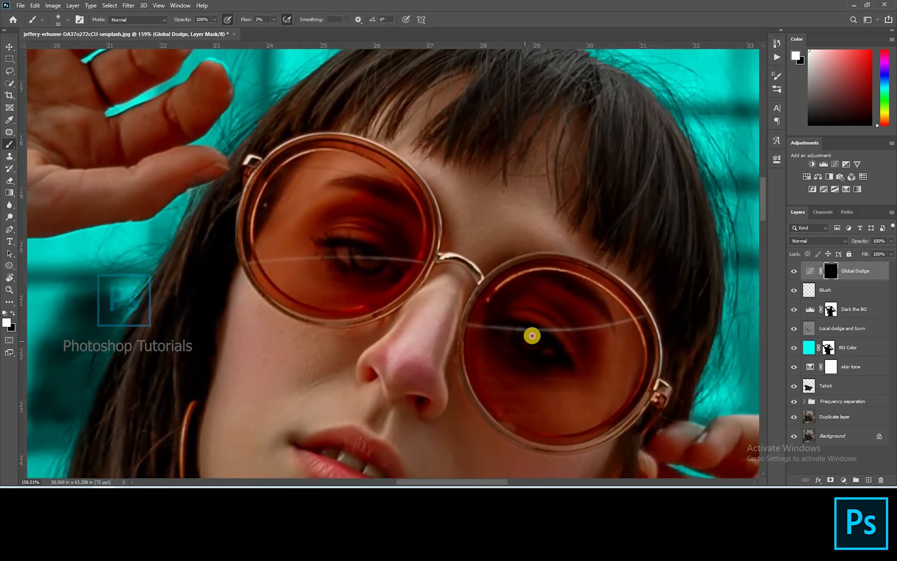
mouse_move(368, 240)
left_mouse_down()
mouse_move(362, 224)
mouse_move(368, 263)
left_mouse_up()
mouse_move(550, 332)
left_mouse_down()
mouse_move(563, 346)
mouse_move(555, 295)
mouse_move(607, 319)
left_mouse_up()
key("bracketright")
key("bracketright")
key("bracketright")
key("bracketright")
key("bracketright")
key("bracketright")
key("bracketright")
mouse_move(532, 407)
left_mouse_down()
mouse_move(605, 241)
mouse_move(568, 233)
left_mouse_up()
key("bracketright")
mouse_move(609, 268)
left_mouse_down()
mouse_move(552, 328)
mouse_move(531, 313)
left_mouse_up()
left_click_drag(285, 188, 280, 139)
left_click_drag(376, 435, 413, 363)
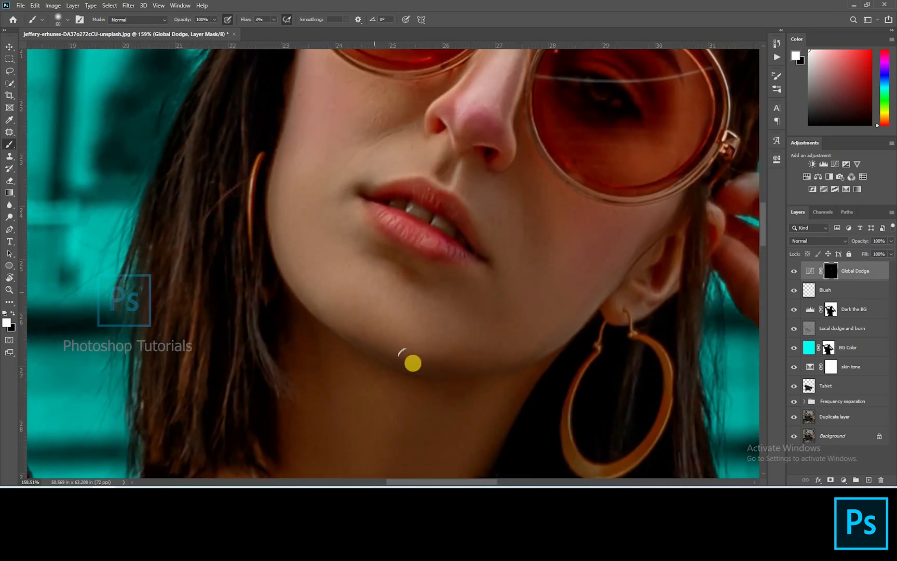
Step: Brighten highlights on the arms and shirt by painting white on the Global Dodge mask with a larger brush
scroll(509, 216, "down", 10)
key("bracketright")
key("bracketright")
mouse_move(375, 153)
left_mouse_down()
mouse_move(234, 182)
mouse_move(270, 257)
left_mouse_up()
key("bracketright")
key("bracketright")
key("bracketright")
key("bracketright")
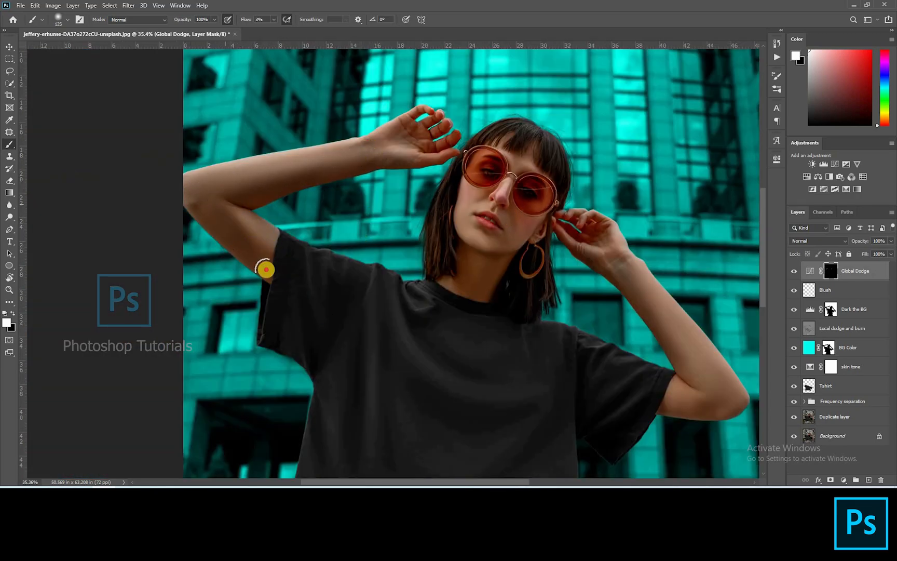
left_click_drag(490, 288, 340, 199)
key("bracketleft")
key("bracketleft")
key("bracketleft")
key("bracketleft")
key("bracketleft")
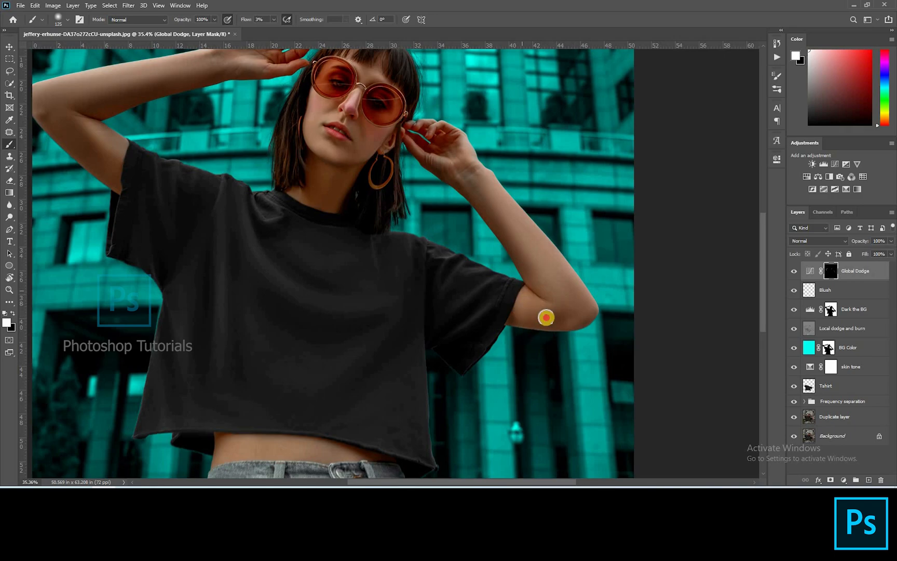
key("bracketleft")
key("bracketleft")
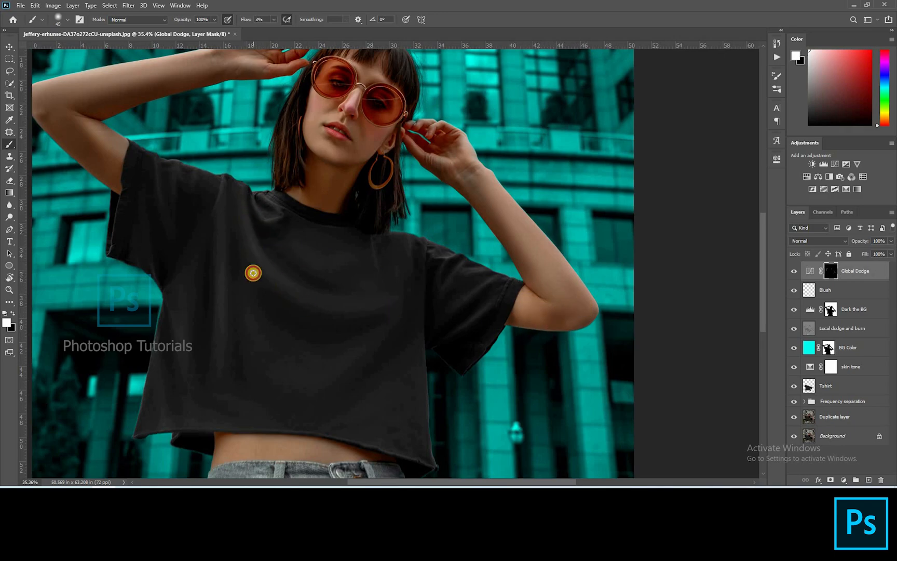
key("bracketright")
key("bracketright")
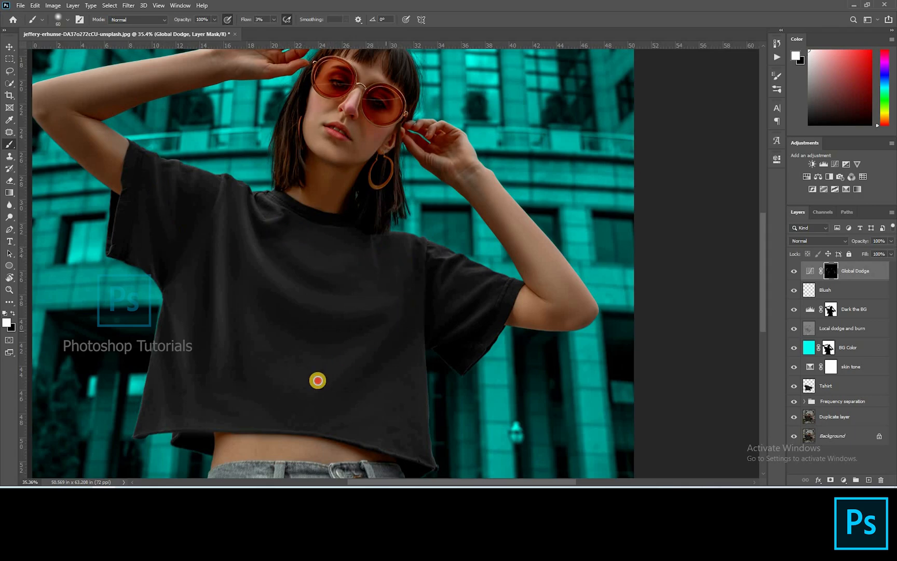
key("bracketright")
key("bracketright")
left_click_drag(541, 238, 610, 146)
key("bracketleft")
key("bracketleft")
key("bracketleft")
key("bracketleft")
key("bracketleft")
Step: Add another Curves adjustment layer that darkens the midtones and invert its mask to black
key("ctrl+0")
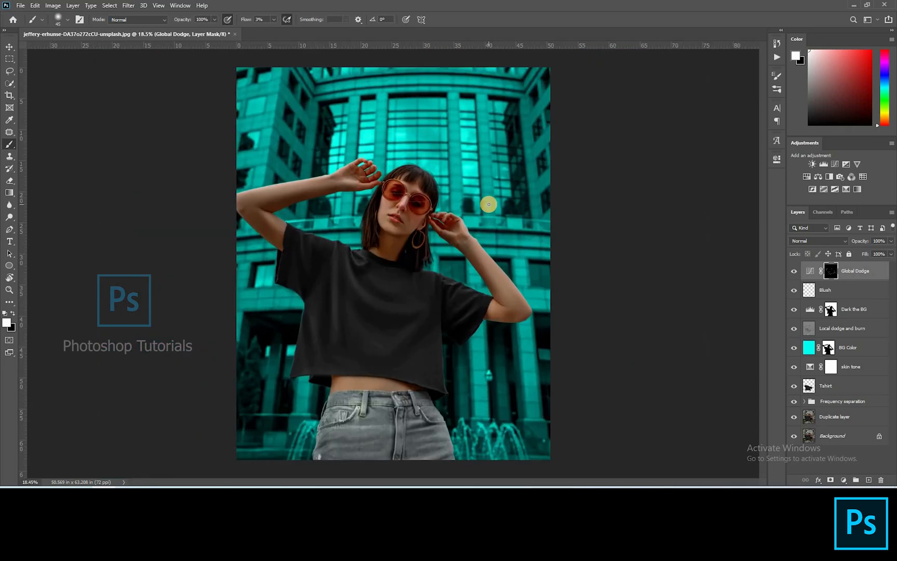
key("v")
left_click(793, 271)
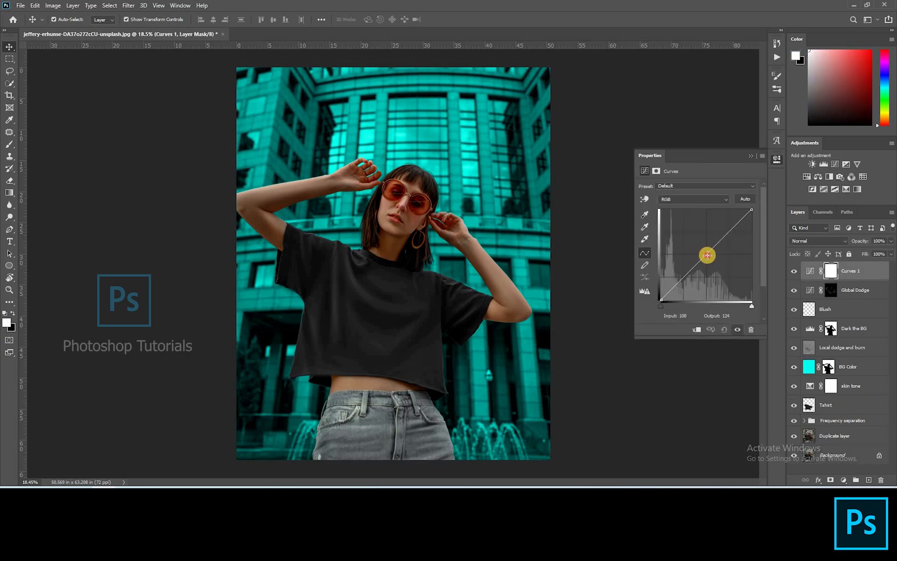
left_click_drag(710, 255, 714, 264)
left_click(849, 270)
key("ctrl+i")
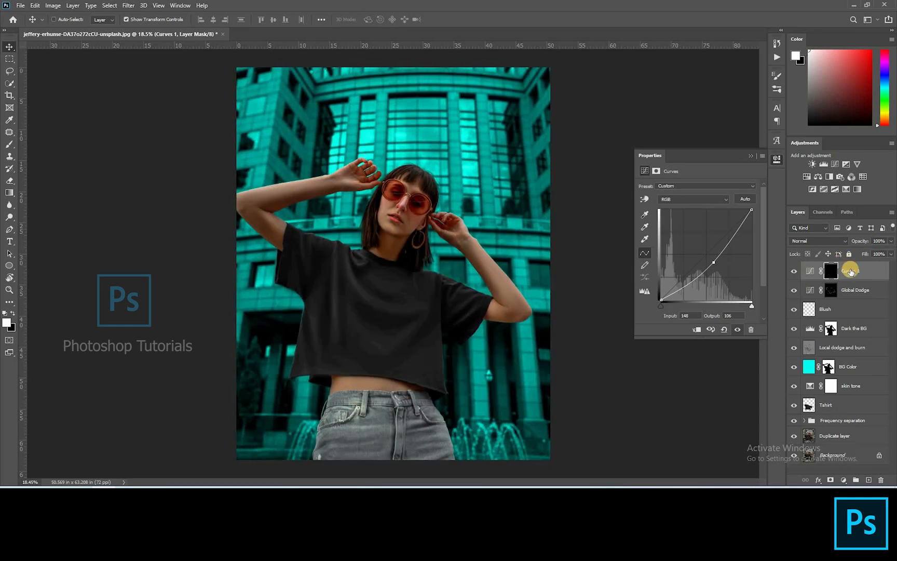
Step: Name the new Curves layer Gobal Burn and select its mask with the Brush tool
double_click(851, 270)
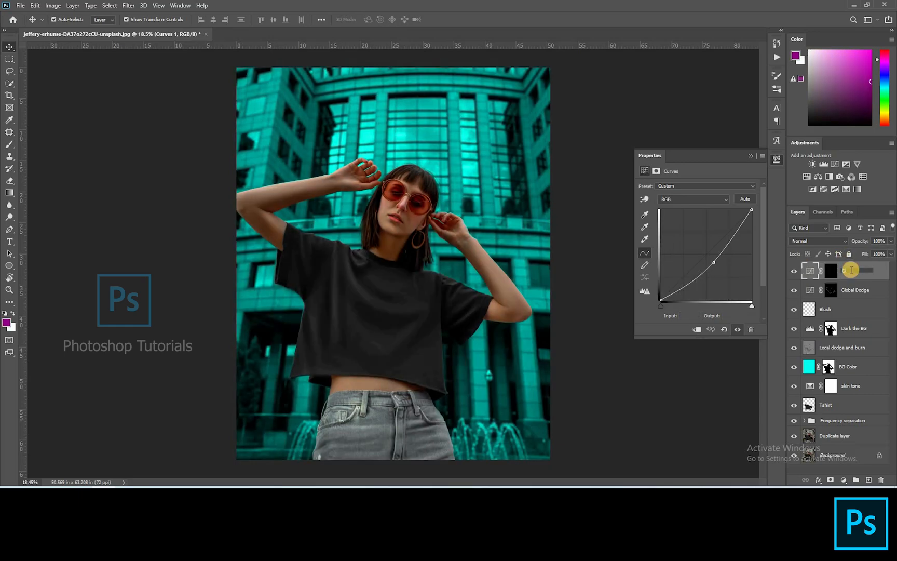
type("G;obal Burn")
left_click(831, 275)
mouse_move(383, 202)
left_mouse_down()
mouse_move(572, 210)
mouse_move(749, 158)
left_mouse_up()
key("b")
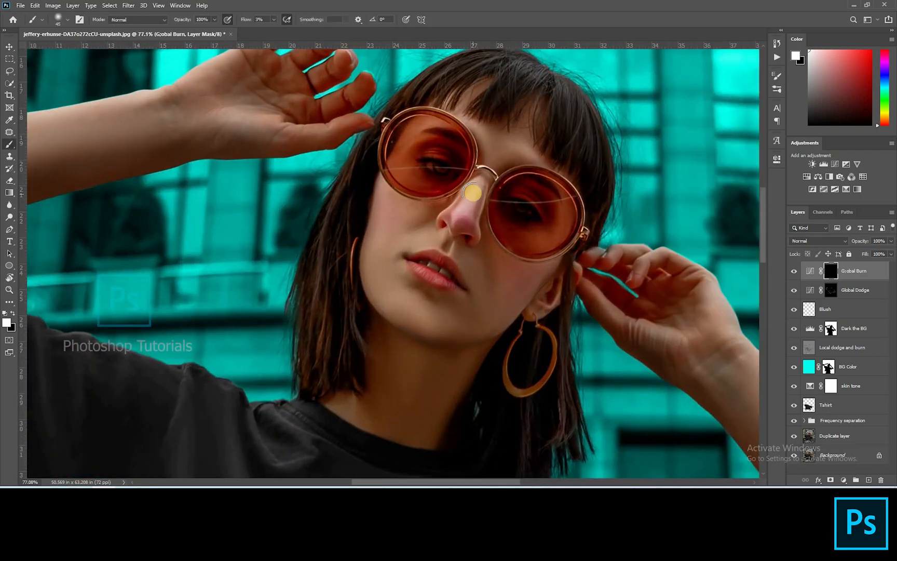
Step: Burn the shadows under and beside the nose by painting white on the Gobal Burn mask
scroll(471, 191, "up", 3)
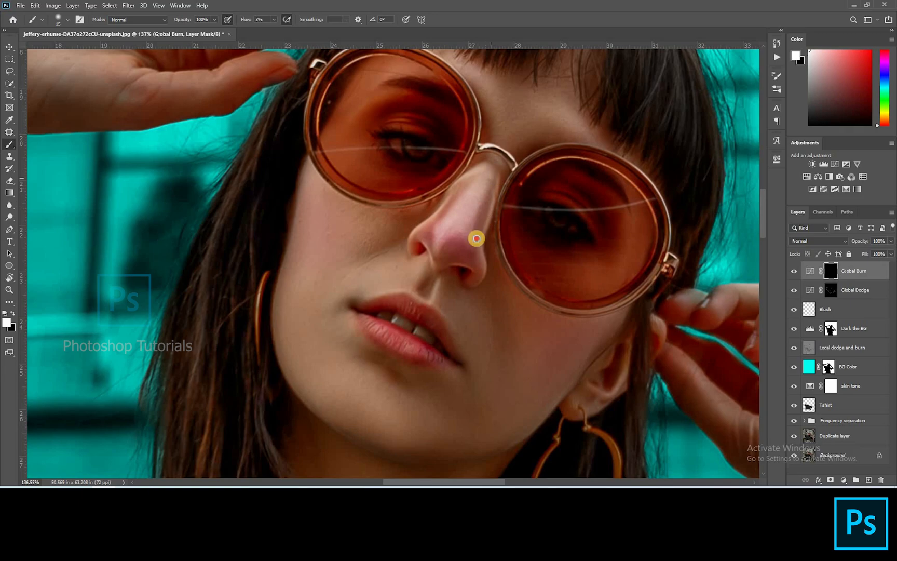
key("bracketright")
key("bracketright")
key("bracketright")
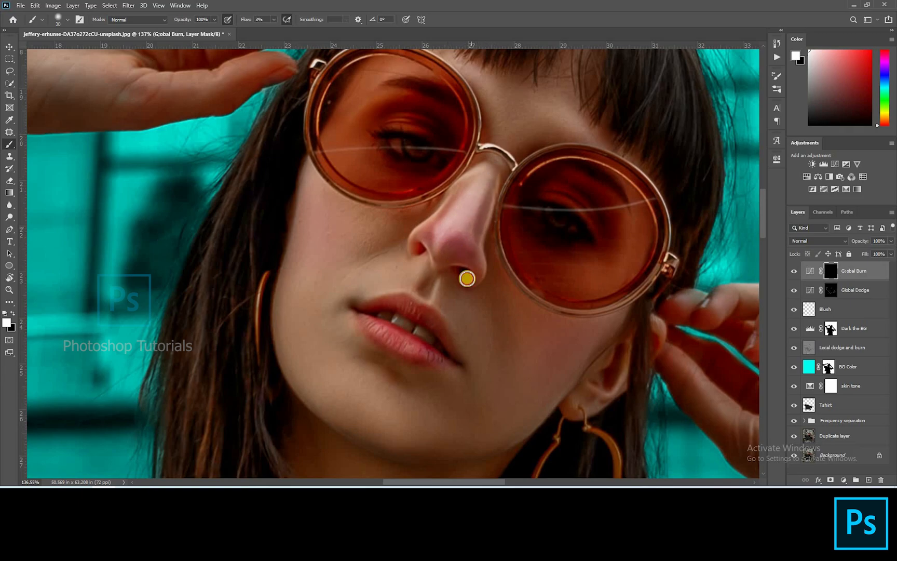
key("bracketright")
key("bracketleft")
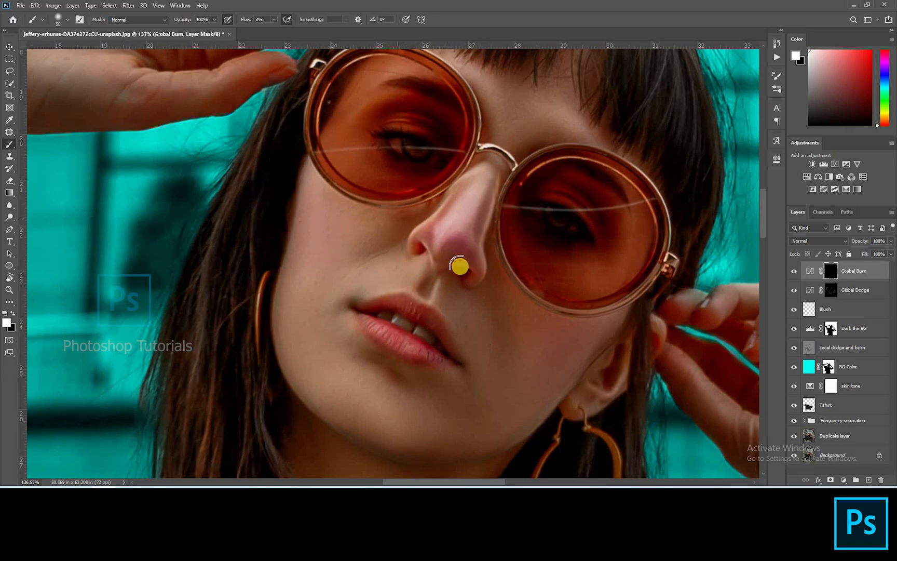
left_click_drag(507, 296, 540, 249)
mouse_move(447, 269)
left_mouse_down()
mouse_move(506, 244)
mouse_move(494, 221)
mouse_move(411, 178)
mouse_move(478, 208)
mouse_move(450, 213)
left_mouse_up()
key("bracketleft")
key("bracketright")
key("bracketright")
key("bracketright")
key("bracketright")
left_click(346, 276)
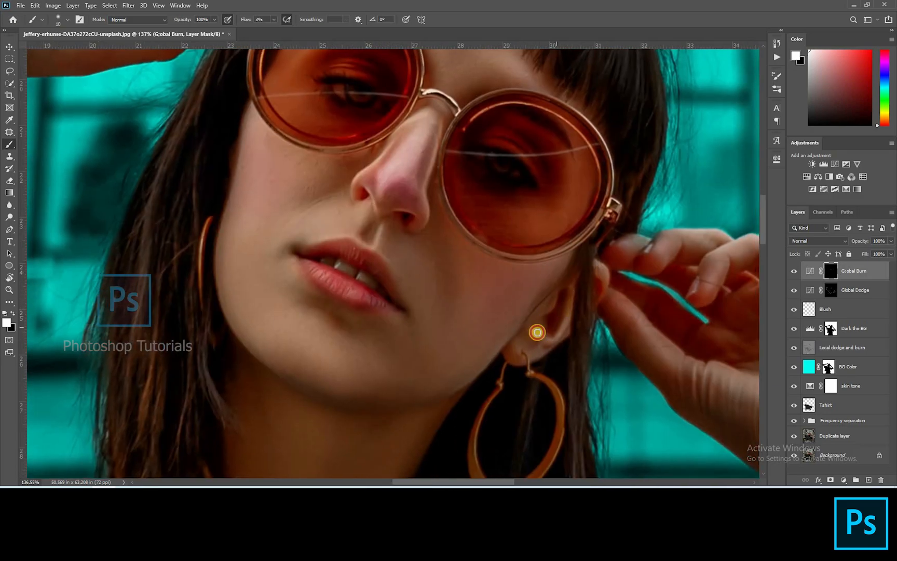
Step: Burn the shadows around the ear and jawline on the Gobal Burn mask
left_click_drag(525, 326, 545, 347)
key("bracketright")
mouse_move(573, 254)
left_mouse_down()
mouse_move(515, 335)
mouse_move(491, 362)
left_mouse_up()
key("space")
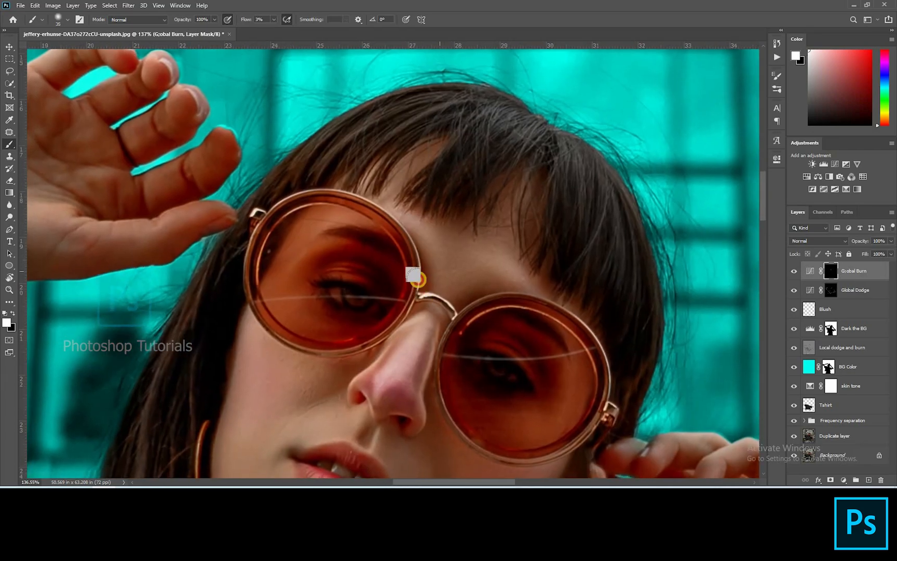
left_click(511, 295)
left_click_drag(511, 294, 525, 308)
key("bracketleft")
key("bracketleft")
key("bracketleft")
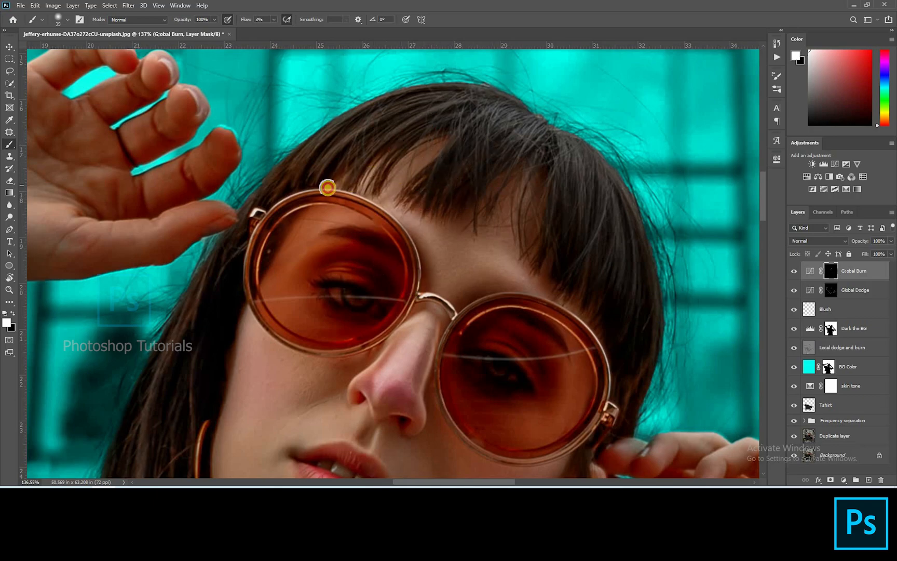
Step: Burn the hair edges, arms and shirt by painting white on the Gobal Burn mask, toggling the layer to compare
scroll(521, 119, "down", 6)
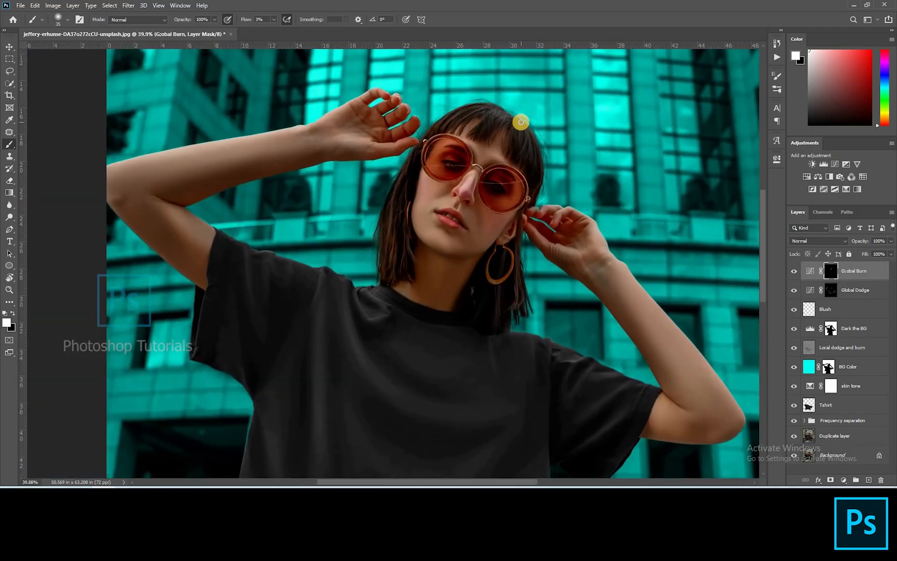
left_click_drag(524, 142, 528, 187)
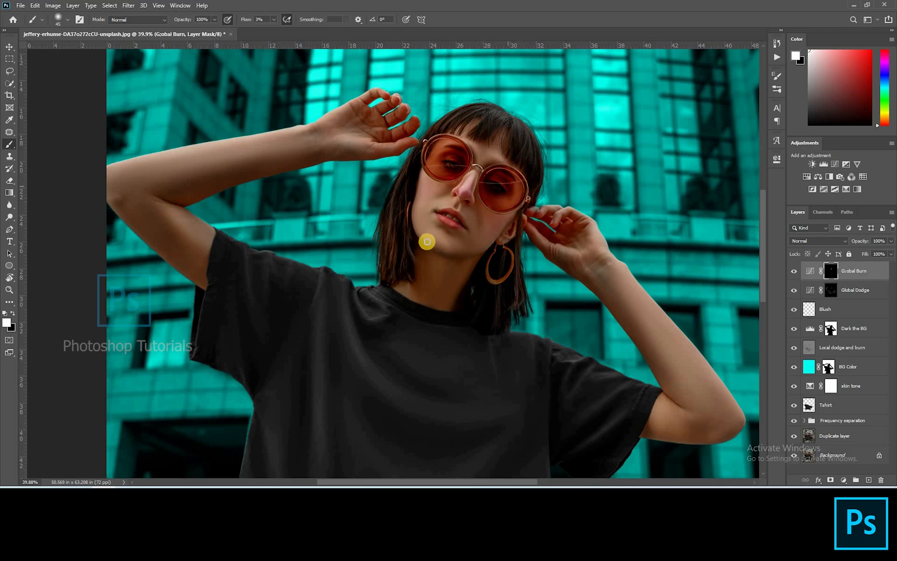
key("bracketright")
key("bracketright")
key("bracketright")
key("bracketright")
key("bracketright")
key("bracketright")
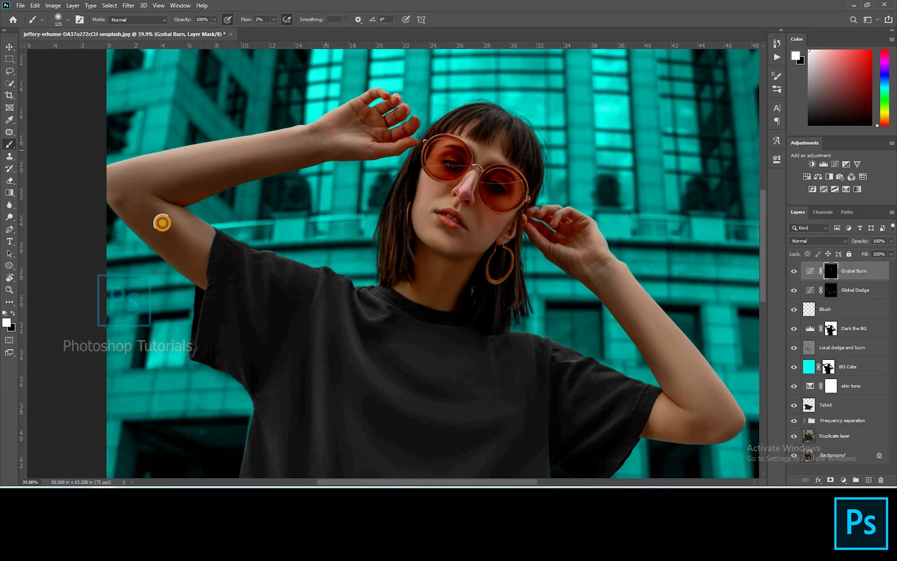
left_click(140, 208)
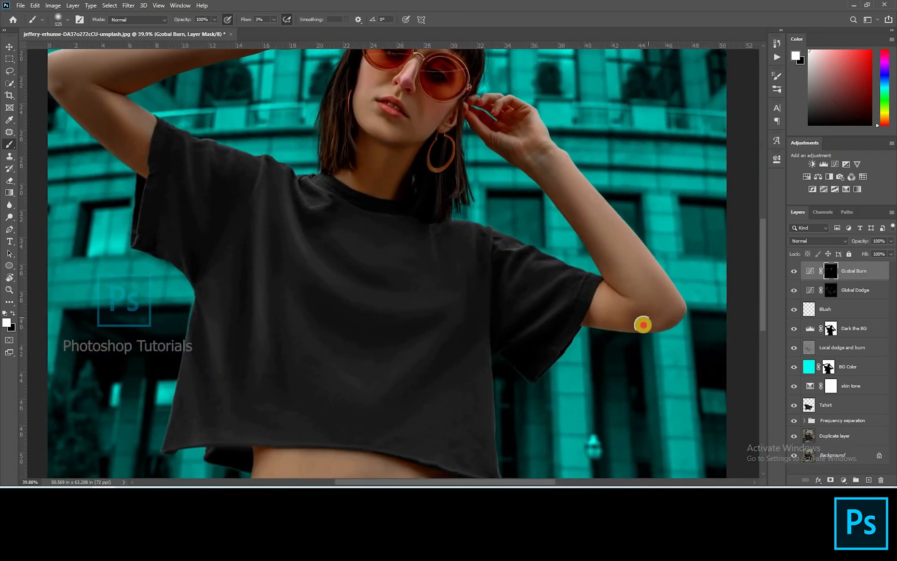
mouse_move(643, 325)
left_mouse_down()
mouse_move(666, 324)
mouse_move(587, 307)
mouse_move(685, 266)
left_mouse_up()
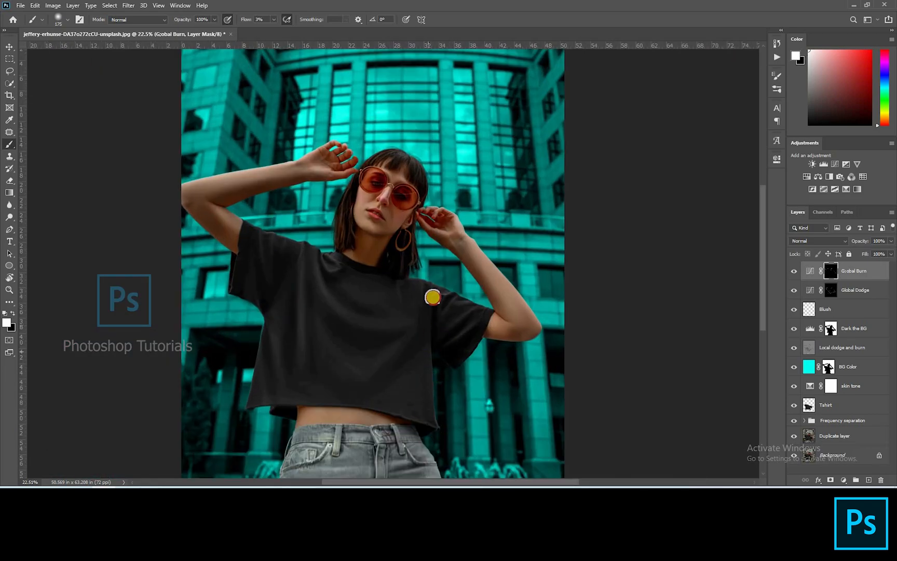
key("bracketright")
mouse_move(316, 336)
left_mouse_down()
mouse_move(270, 362)
mouse_move(344, 334)
left_mouse_up()
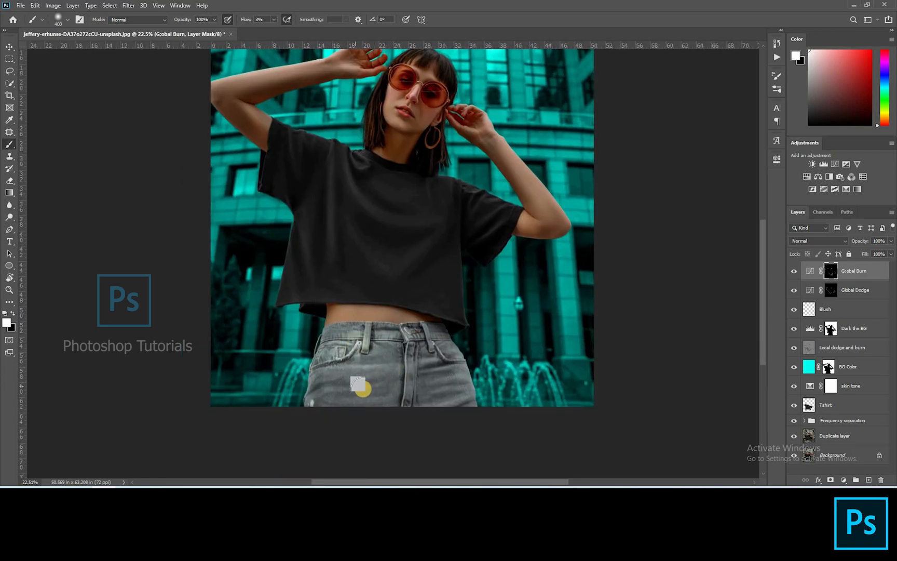
key("bracketleft")
key("bracketleft")
key("bracketleft")
key("bracketleft")
key("bracketleft")
left_click_drag(382, 383, 392, 391)
mouse_move(441, 343)
left_mouse_down()
mouse_move(423, 342)
mouse_move(469, 458)
mouse_move(465, 409)
left_mouse_up()
key("ctrl+0")
key("bracketright")
key("bracketright")
key("bracketright")
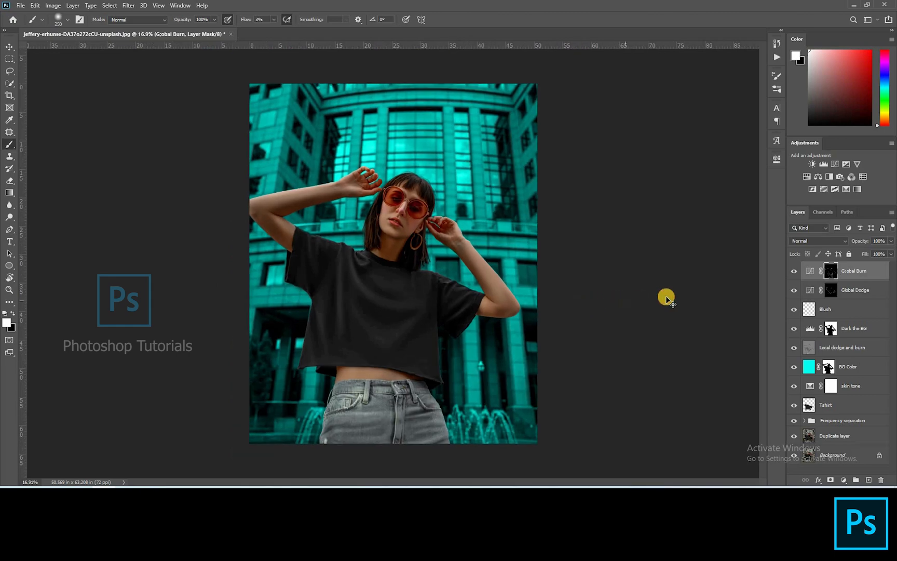
left_click(793, 267)
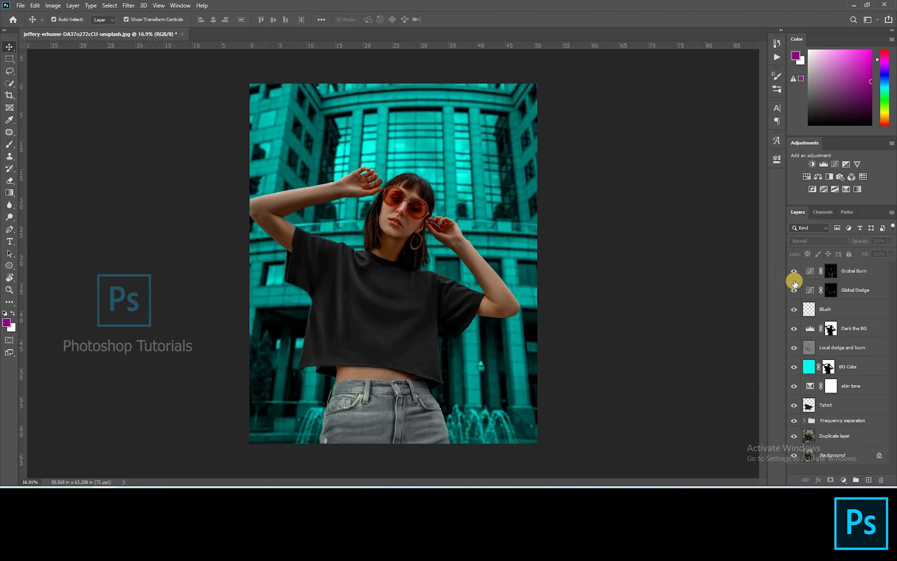
scroll(739, 351, "down", 1)
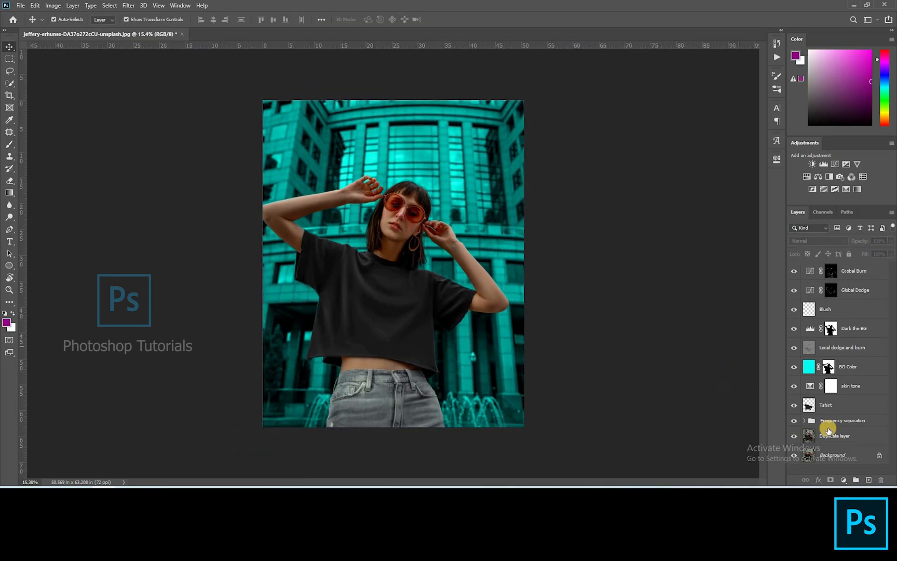
Step: Create a new empty layer and copy the Dark the BG mask onto it
key("ctrl+shift+alt+n")
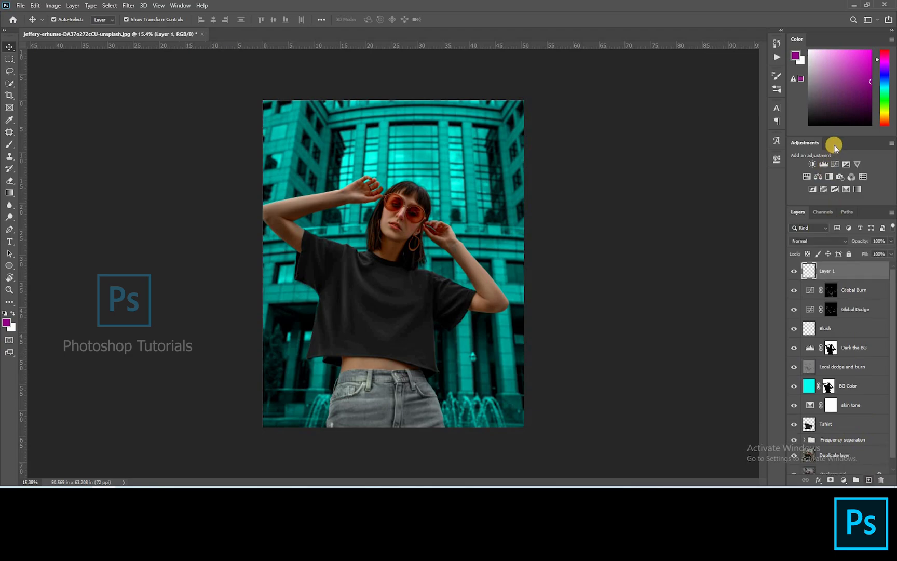
left_click_drag(830, 345, 809, 269)
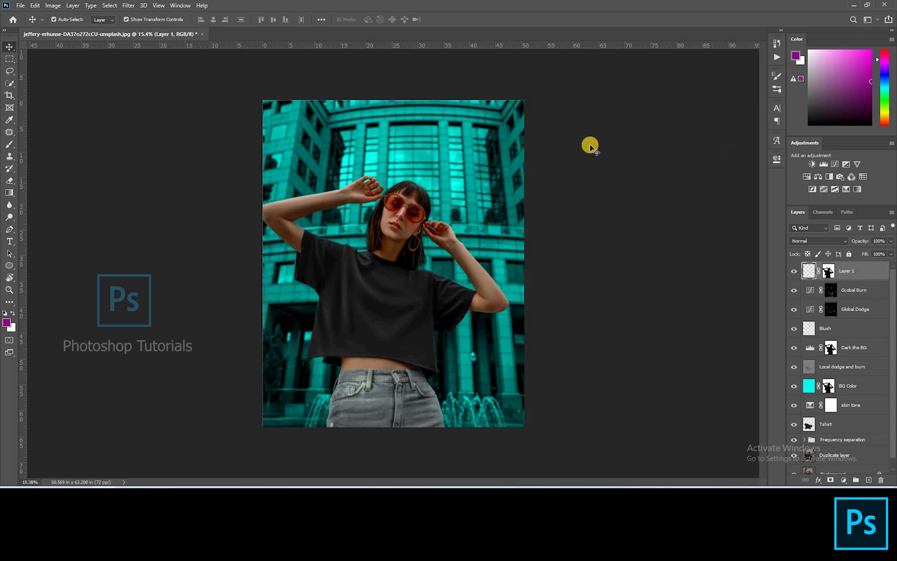
Step: Paint black at 9% flow with a very large brush over the background on the new masked layer
key("b")
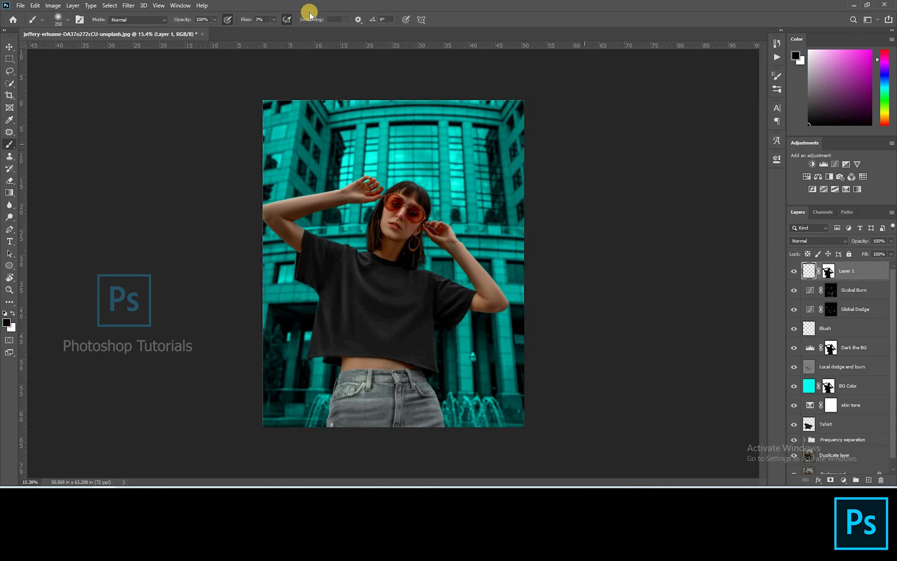
left_click(273, 22)
left_click_drag(274, 29, 275, 30)
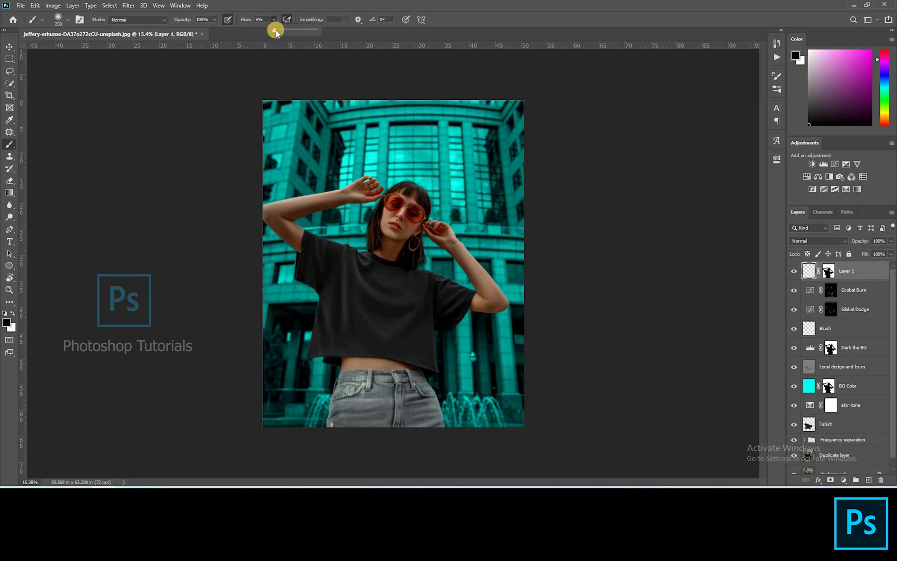
left_click(307, 132)
key("bracketright")
key("bracketright")
key("bracketright")
key("bracketright")
key("bracketright")
key("bracketright")
key("bracketright")
key("bracketright")
key("bracketright")
key("bracketright")
key("bracketright")
key("bracketright")
key("bracketright")
key("bracketright")
key("bracketright")
mouse_move(286, 227)
left_mouse_down()
mouse_move(532, 422)
mouse_move(538, 178)
mouse_move(354, 459)
mouse_move(452, 431)
mouse_move(607, 407)
mouse_move(639, 322)
mouse_move(584, 252)
mouse_move(645, 194)
mouse_move(492, 134)
mouse_move(182, 277)
mouse_move(219, 304)
left_mouse_up()
key("bracketright")
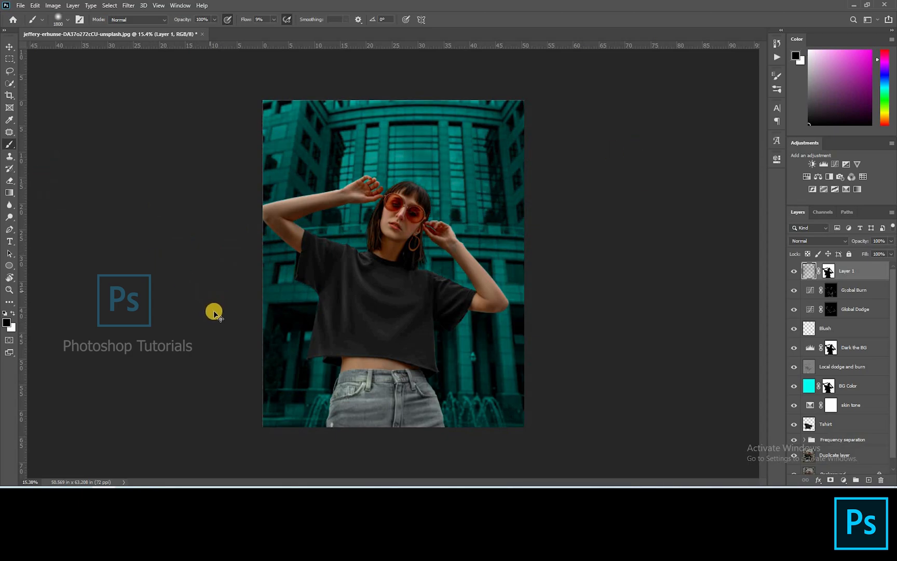
key("ctrl+z")
mouse_move(280, 183)
left_mouse_down()
mouse_move(580, 433)
mouse_move(304, 126)
mouse_move(290, 140)
mouse_move(619, 307)
mouse_move(360, 392)
mouse_move(311, 421)
left_mouse_up()
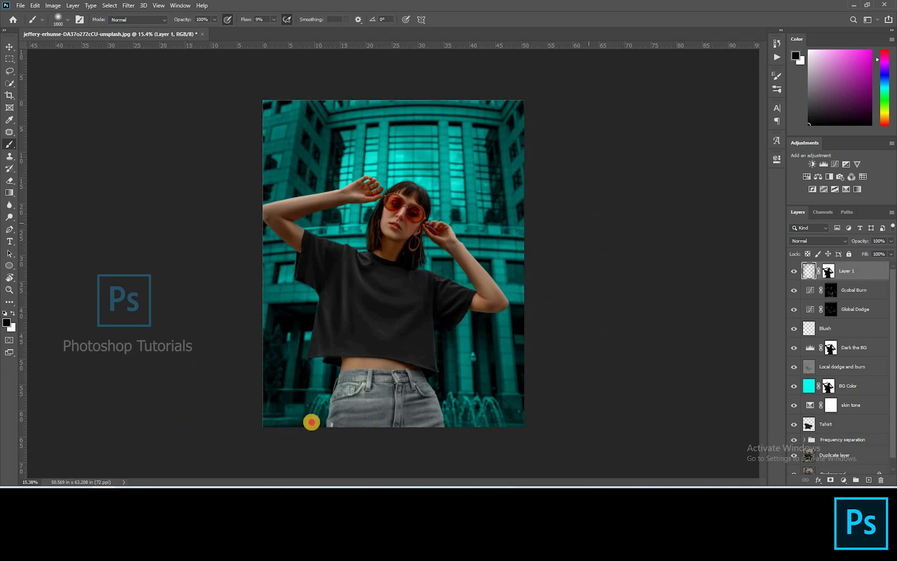
mouse_move(431, 455)
left_mouse_down()
mouse_move(511, 143)
mouse_move(368, 438)
left_mouse_up()
mouse_move(160, 243)
left_mouse_down()
mouse_move(352, 120)
mouse_move(346, 312)
mouse_move(593, 318)
left_mouse_up()
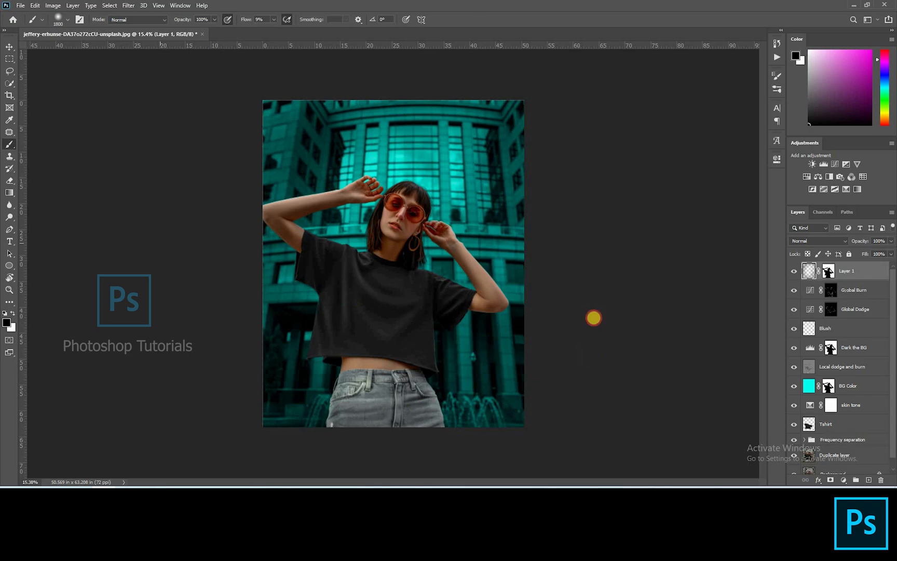
mouse_move(257, 392)
left_mouse_down()
mouse_move(221, 289)
mouse_move(333, 428)
left_mouse_up()
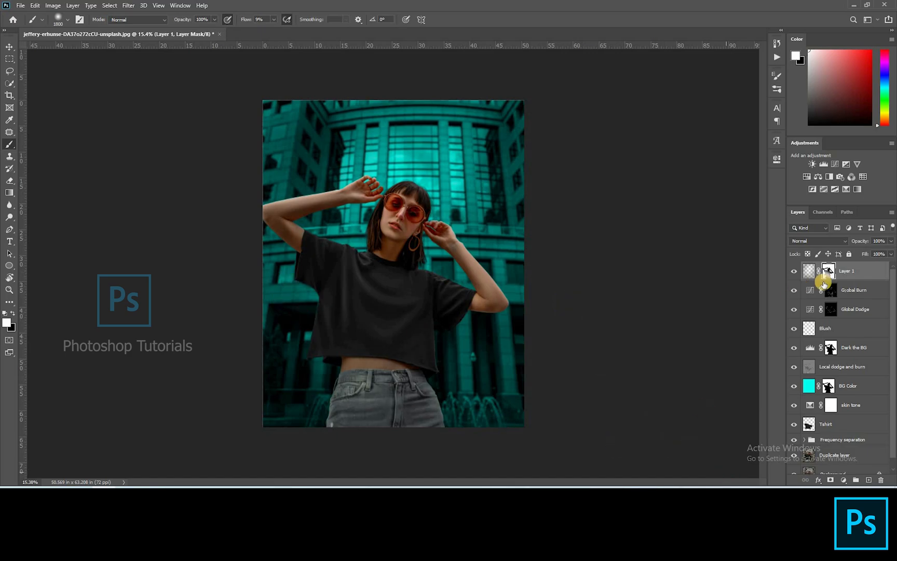
Step: Rename the new layer Darken BG 2 and toggle its visibility to compare
double_click(845, 269)
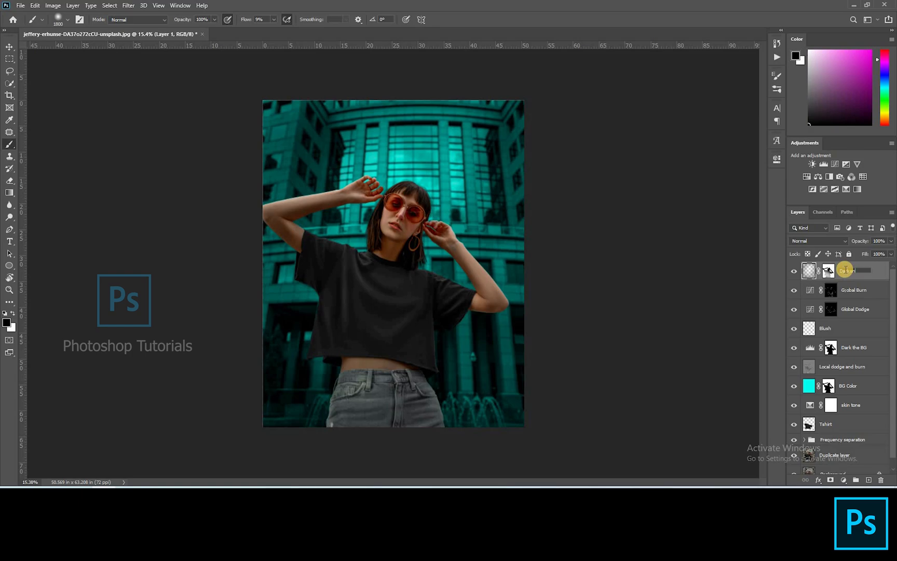
type("Darken BG 2")
key("Return")
left_click(793, 272)
left_click(793, 272)
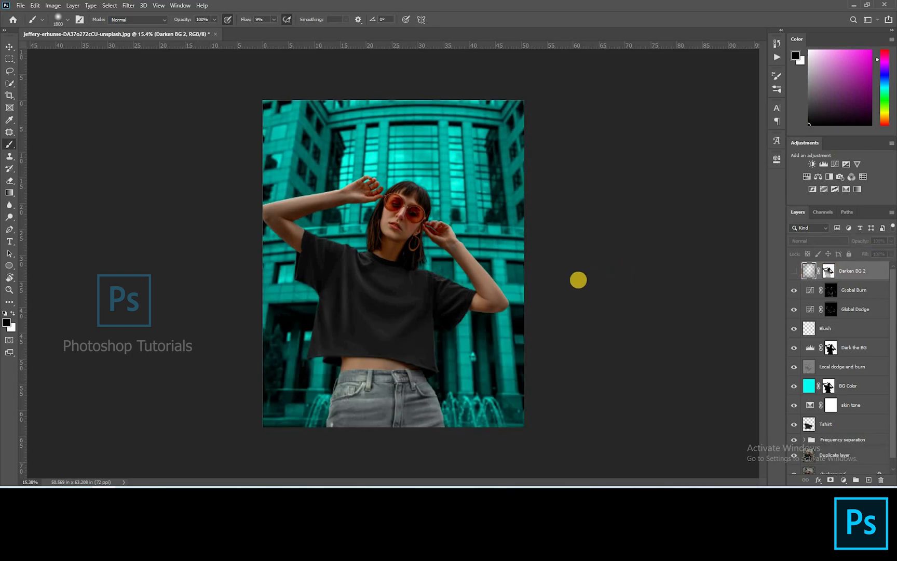
scroll(578, 281, "up", 2)
scroll(620, 280, "up", 1)
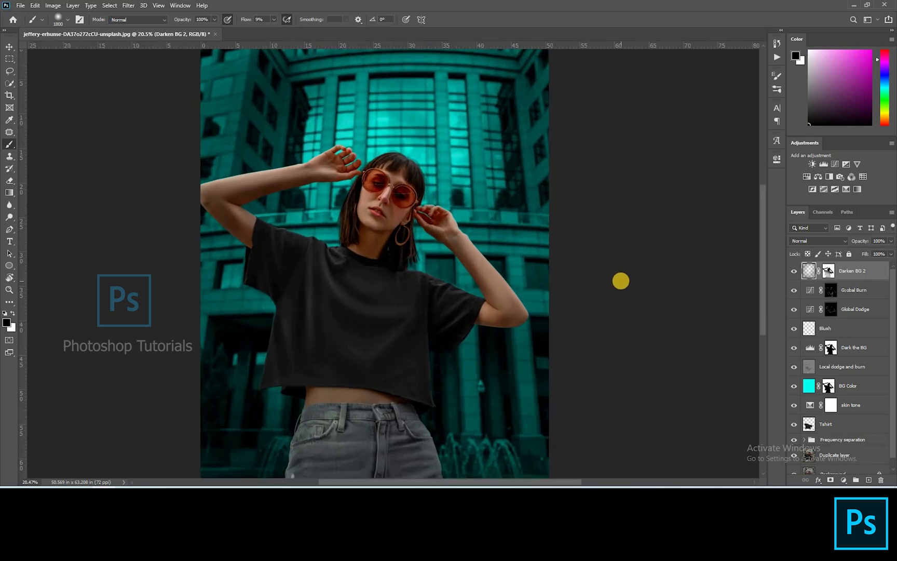
scroll(621, 281, "down", 1)
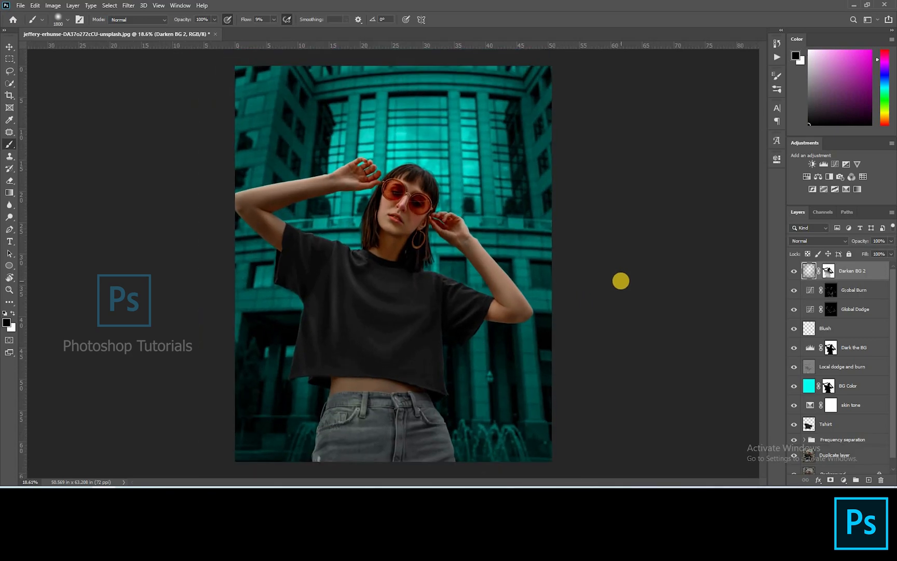
Step: Stamp all visible layers into a new merged layer on top
key("v")
left_click(658, 280)
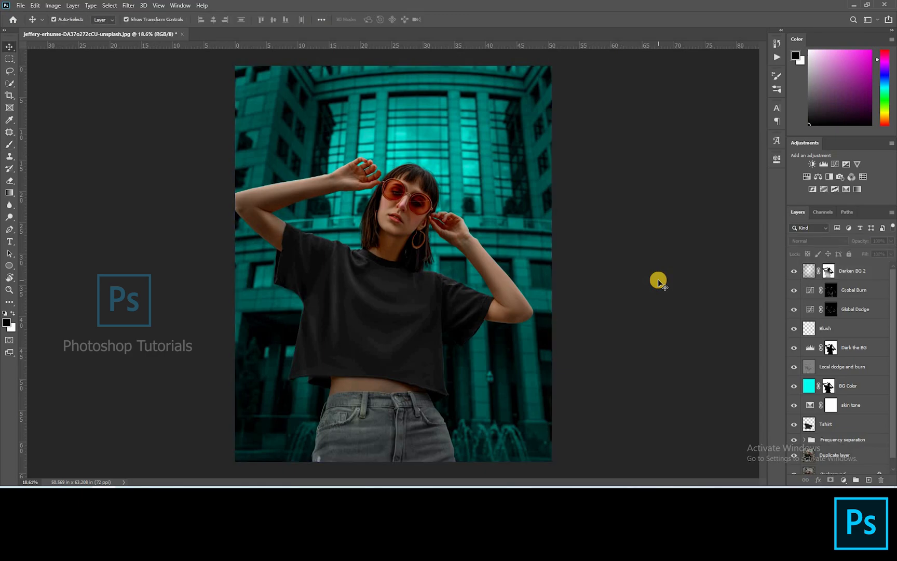
scroll(658, 280, "down", 1)
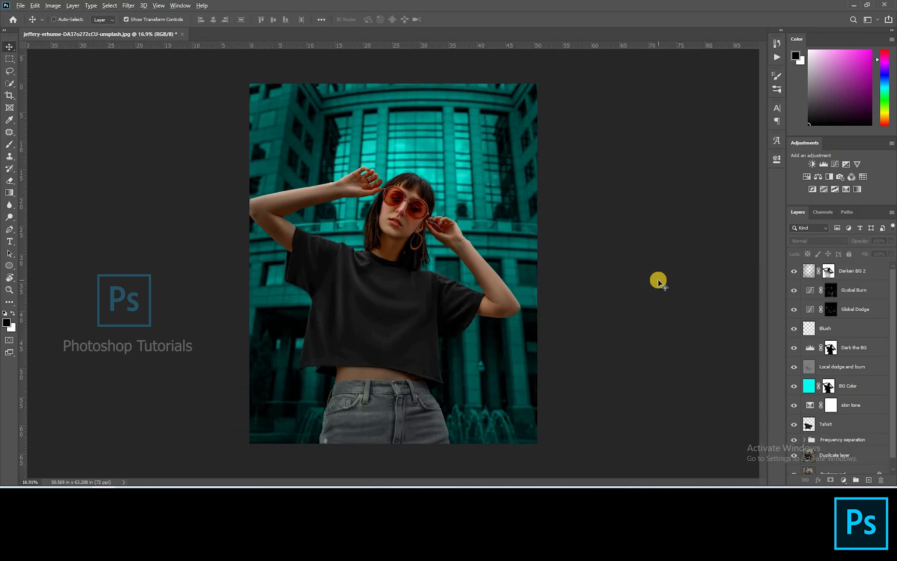
key("ctrl+shift+alt+e")
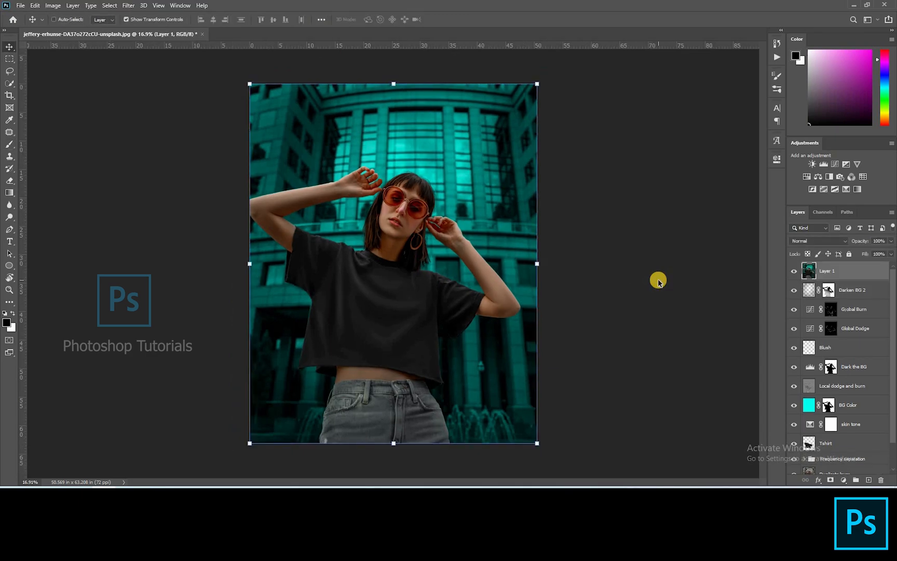
Step: Open Camera Raw Filter on the stamped layer and lower the parametric tone curve Shadows to -12
key("ctrl+shift+a")
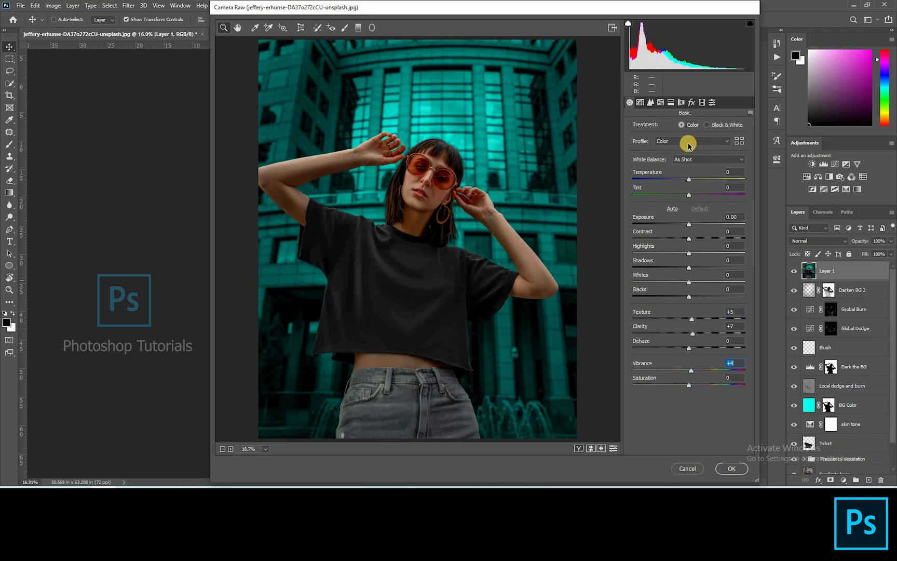
left_click(639, 102)
left_click_drag(695, 283, 678, 322)
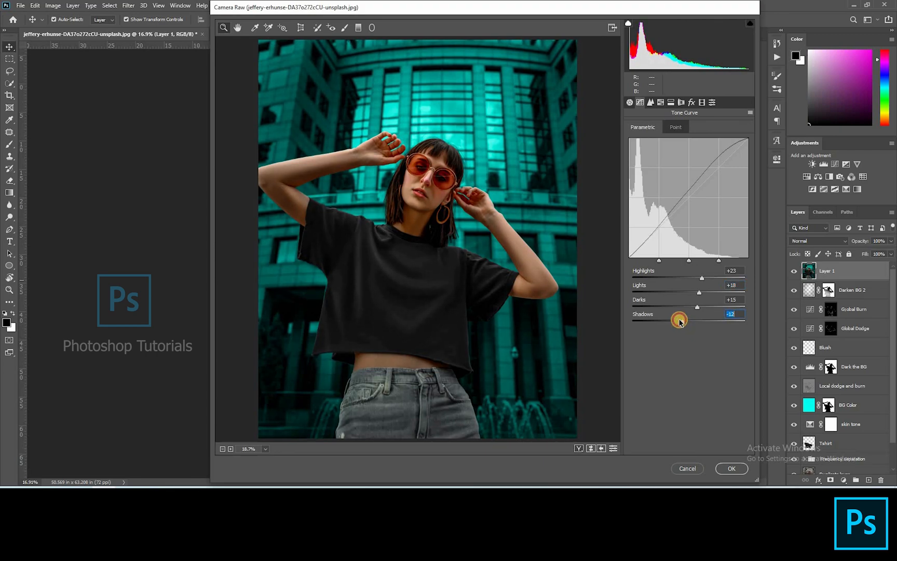
Step: In Split Toning, set the highlights hue to 50 and the shadows hue to 47 with saturation 8
left_click(660, 103)
left_click(671, 102)
left_click_drag(634, 141, 644, 145)
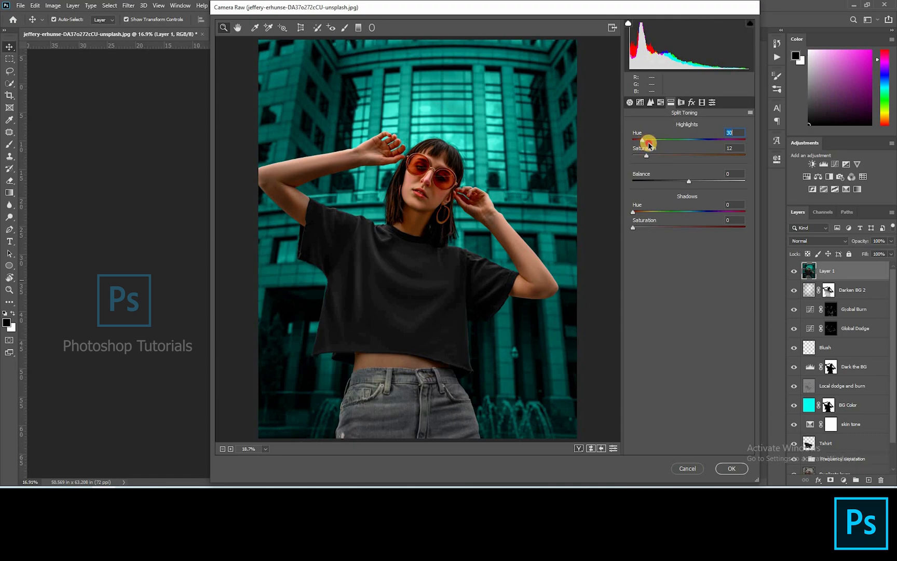
left_click(648, 227)
mouse_move(648, 213)
left_mouse_down()
mouse_move(723, 211)
mouse_move(652, 219)
left_mouse_up()
left_click(640, 228)
left_click_drag(453, 167, 498, 170)
left_click_drag(666, 213, 648, 213)
left_click(642, 227)
right_click(546, 211)
left_click(568, 267)
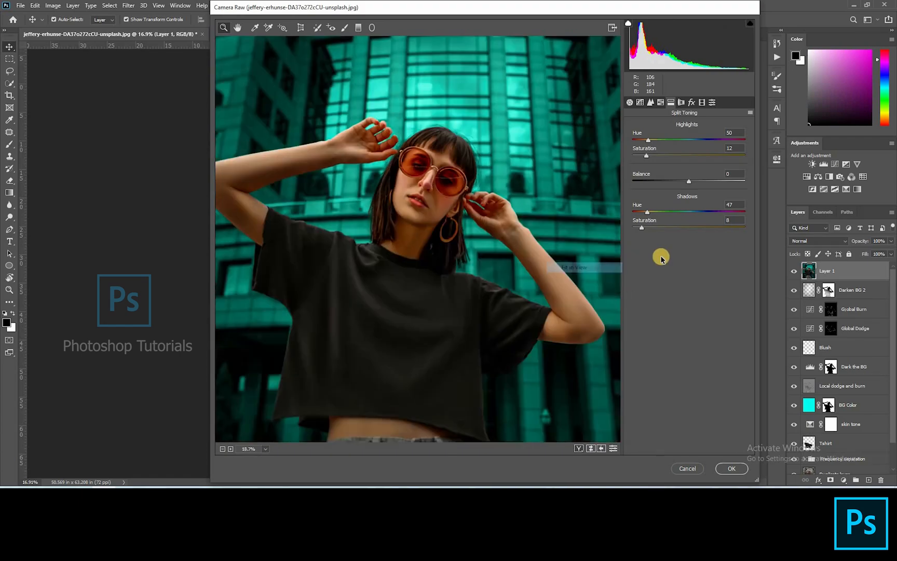
Step: In Calibration, set the blue primary saturation to +43 and hue to -53, and green primary saturation to +52
left_click(702, 102)
left_click(712, 294)
left_click(657, 279)
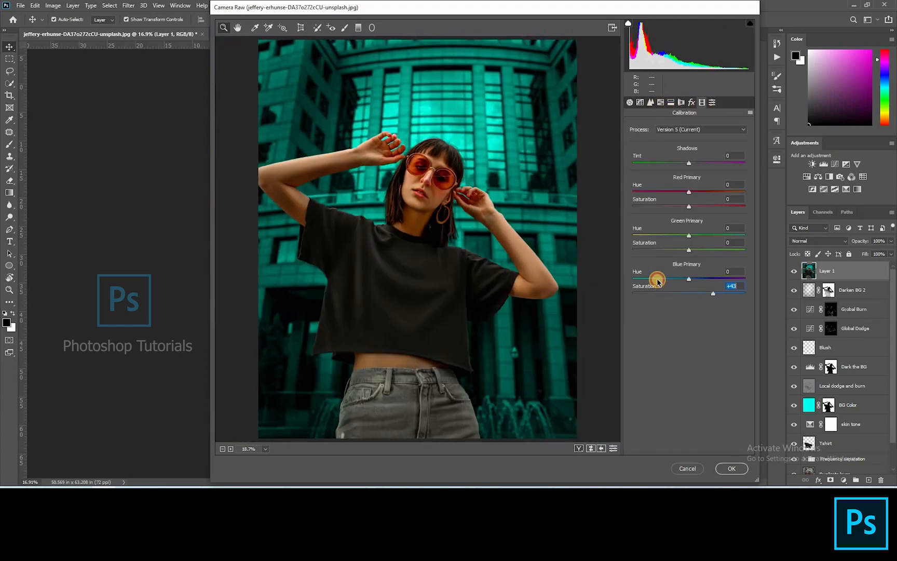
left_click(717, 249)
left_click(656, 235)
left_click(668, 206)
left_click(671, 236)
left_click(655, 237)
left_click_drag(429, 171, 623, 246)
left_click(653, 280)
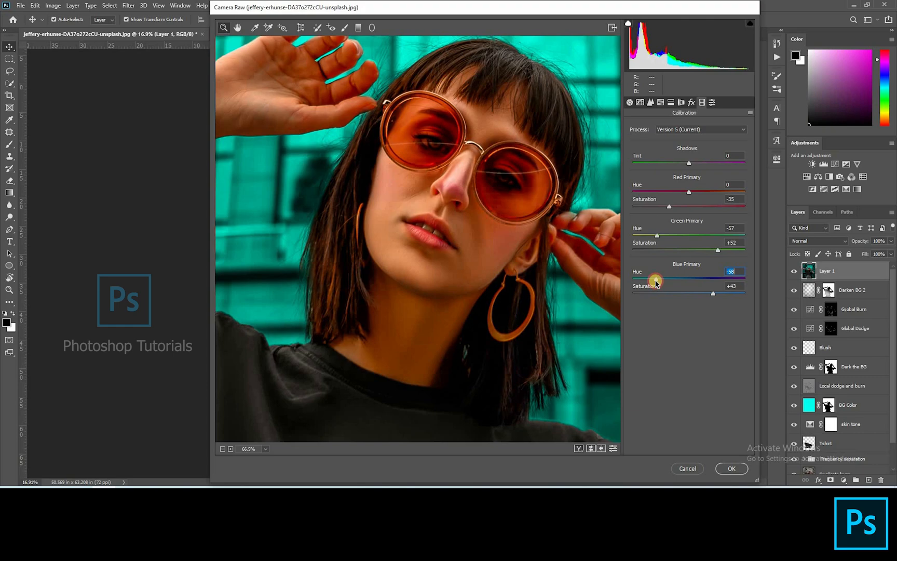
left_click_drag(652, 281, 658, 279)
Step: Set the red primary saturation to -55 and the green primary hue to -55 in Calibration
right_click(522, 283)
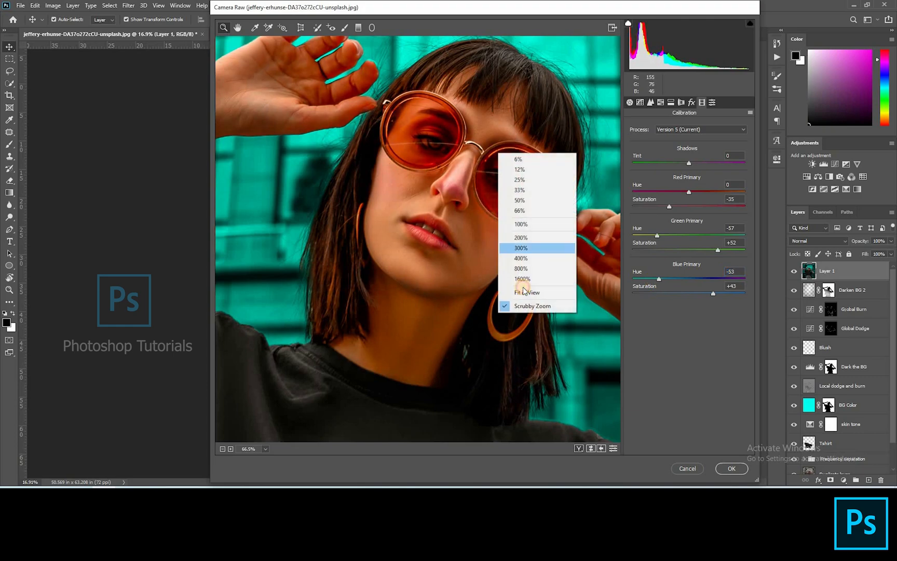
left_click_drag(491, 256, 384, 262)
left_click_drag(657, 235, 666, 235)
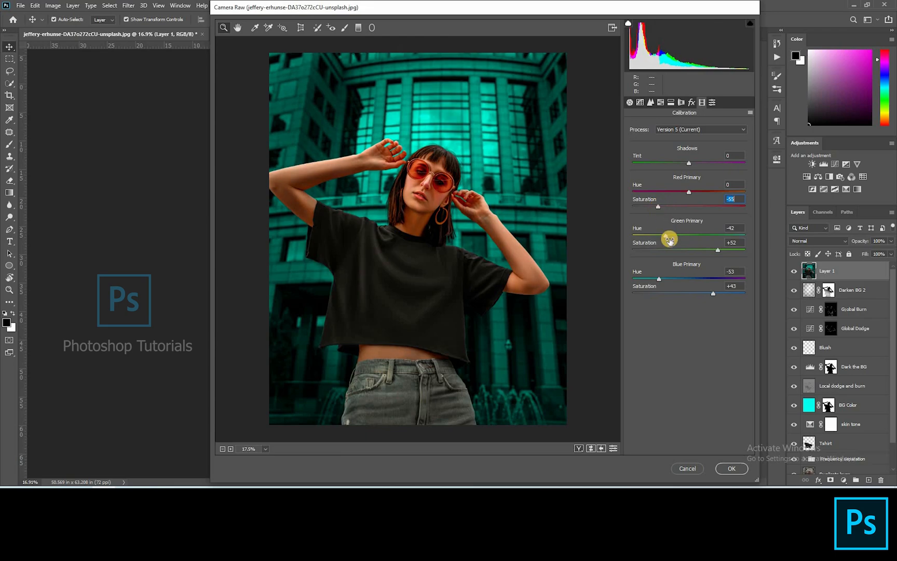
left_click_drag(665, 235, 660, 235)
left_click(462, 172)
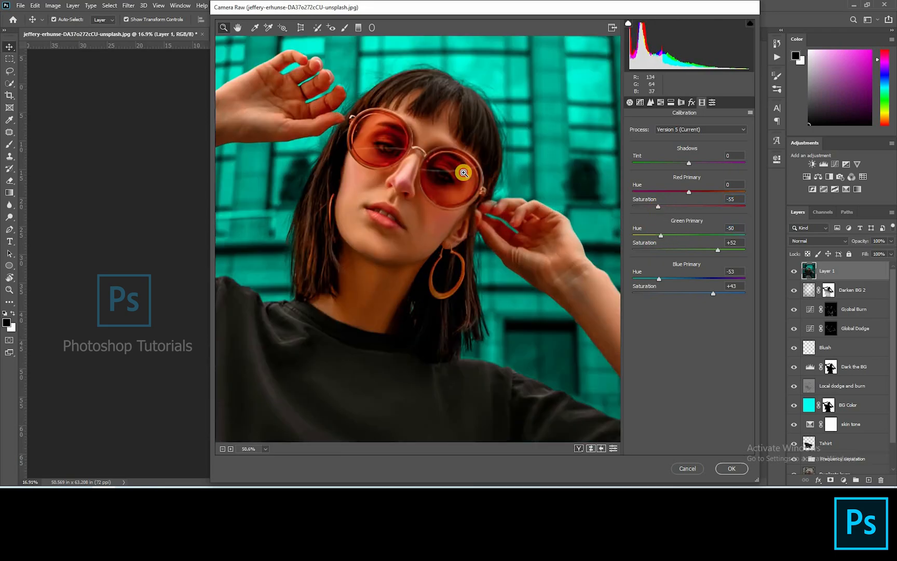
left_click_drag(459, 175, 449, 176)
left_click_drag(656, 238, 653, 238)
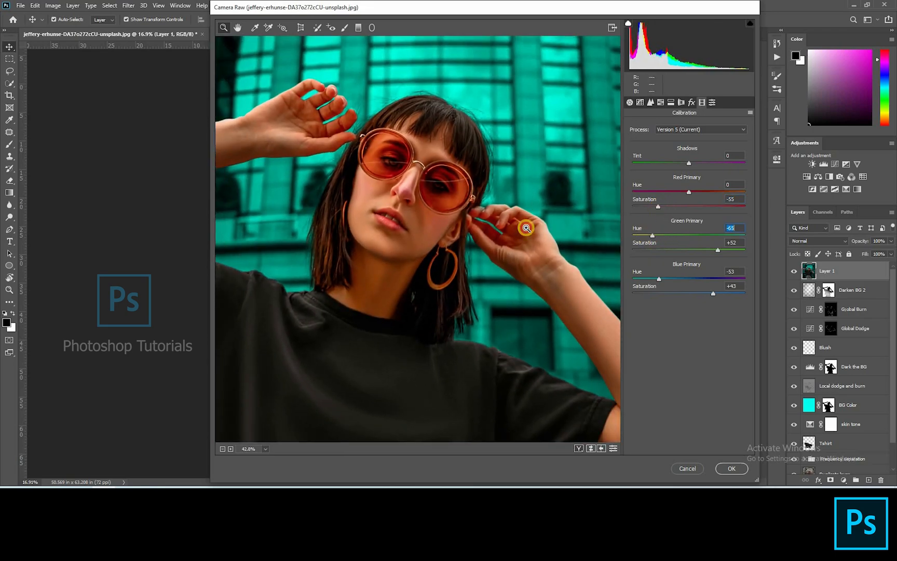
left_click_drag(526, 228, 505, 242)
right_click(500, 244)
left_click(528, 305)
Step: Add a radial filter around the woman that darkens the outside with exposure -1.05, and apply the Camera Raw filter
left_click(372, 28)
left_click_drag(408, 221, 541, 313)
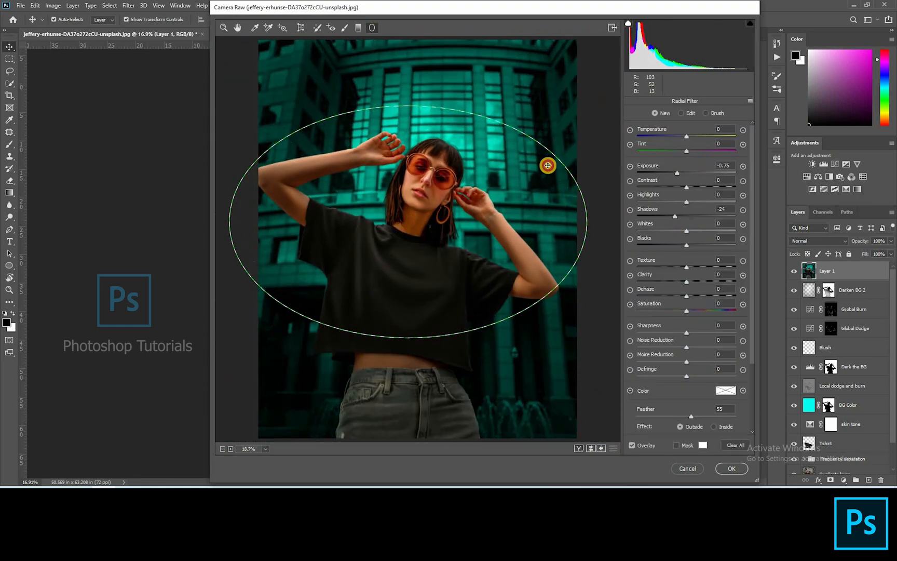
left_click_drag(578, 175, 582, 245)
mouse_move(456, 124)
left_mouse_down()
mouse_move(465, 164)
mouse_move(447, 134)
left_mouse_up()
left_click_drag(415, 309, 365, 321)
mouse_move(412, 280)
left_mouse_down()
mouse_move(416, 303)
mouse_move(416, 289)
left_mouse_up()
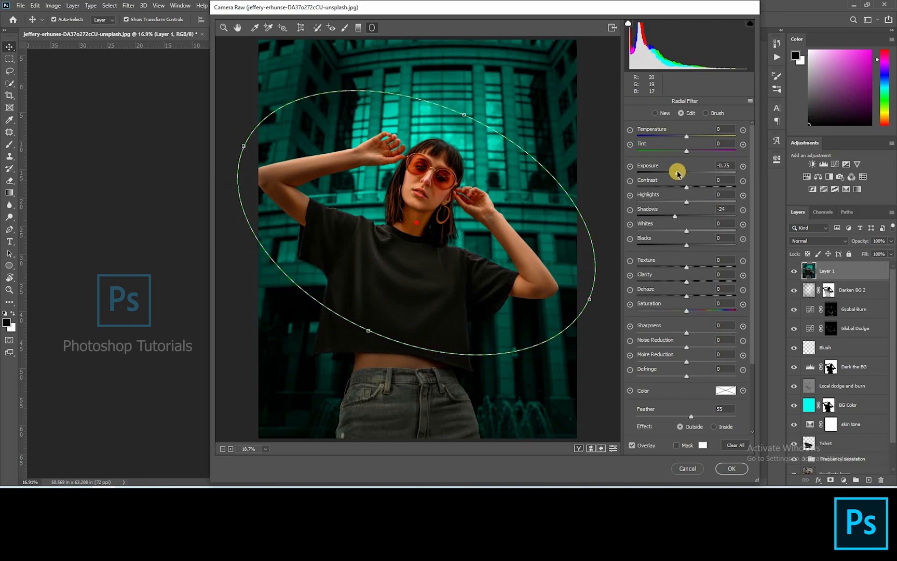
left_click_drag(675, 175, 679, 176)
double_click(366, 324)
left_click_drag(367, 329, 356, 329)
left_click_drag(675, 178, 674, 180)
left_click_drag(477, 268, 472, 257)
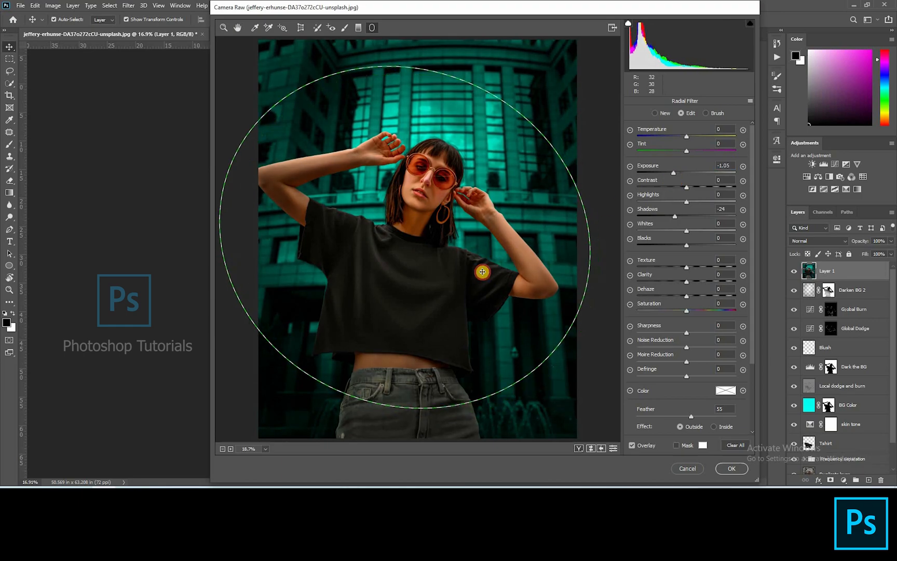
left_click(732, 469)
Step: Solo the Background layer to compare the original photo with the edited result
scroll(794, 456, "down", 1)
left_click(795, 463, "alt")
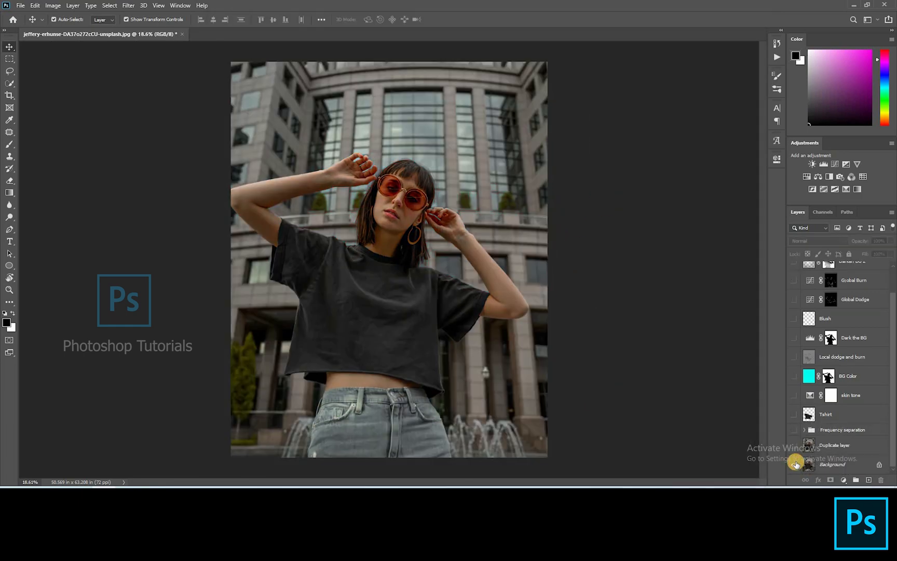
left_click(795, 463, "alt")
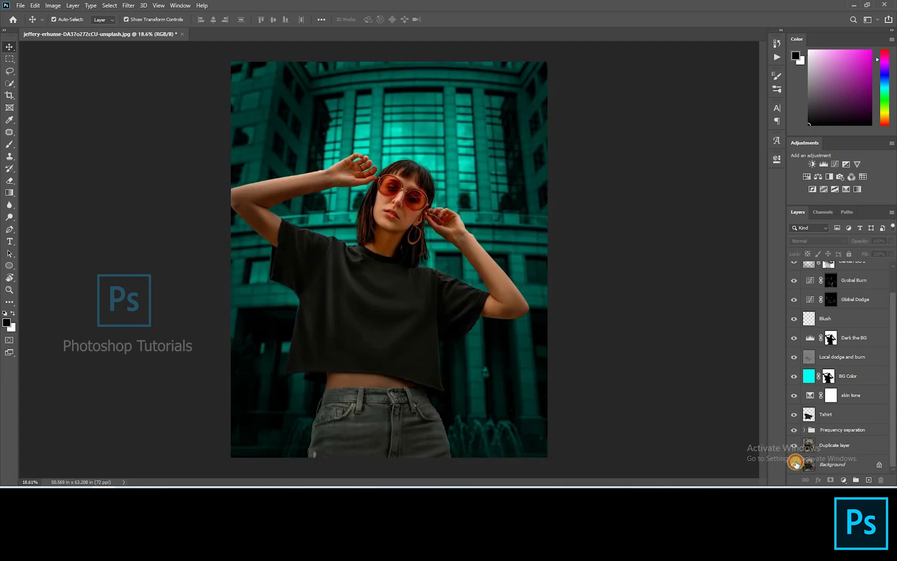
left_click(795, 463, "alt")
left_click(795, 463, "alt")
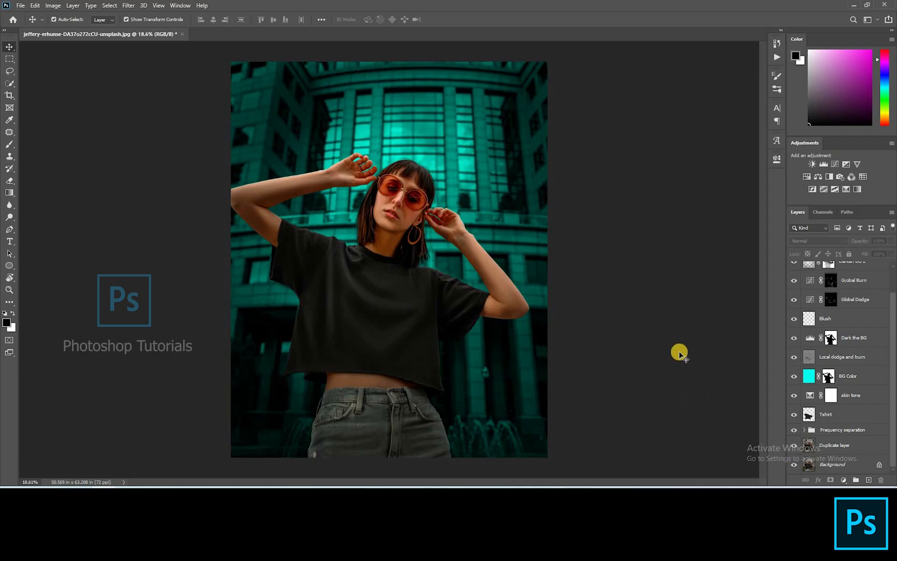